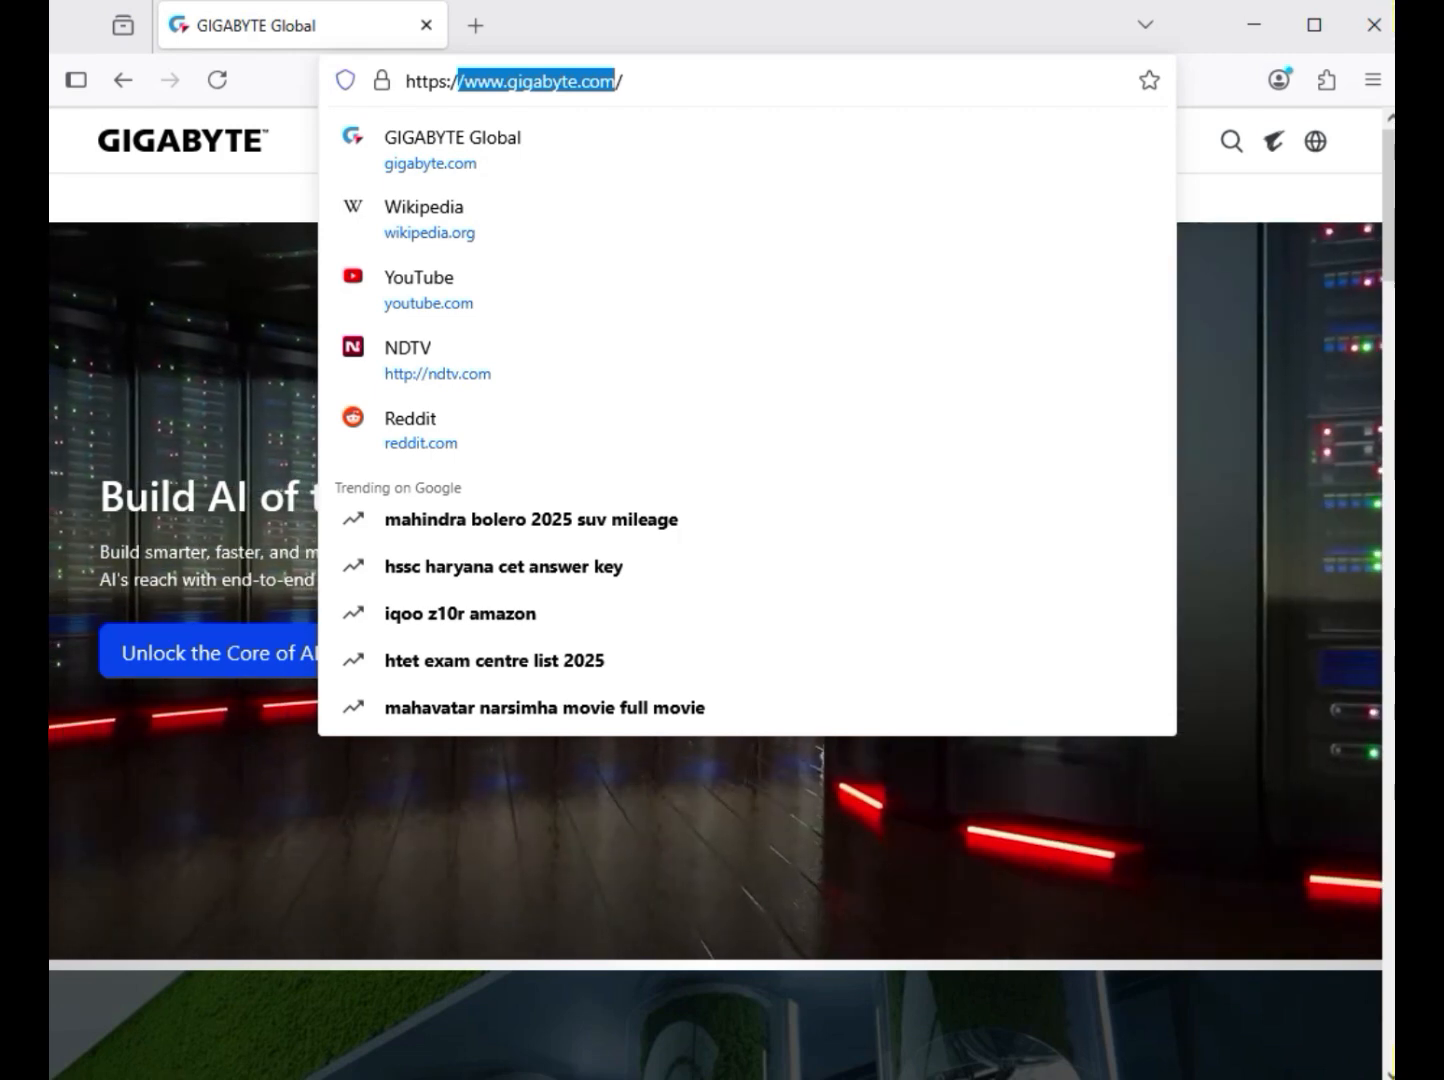
Search the GIGABYTE website for "H610M GAMING WIFI DDR4"
left_click(1240, 330)
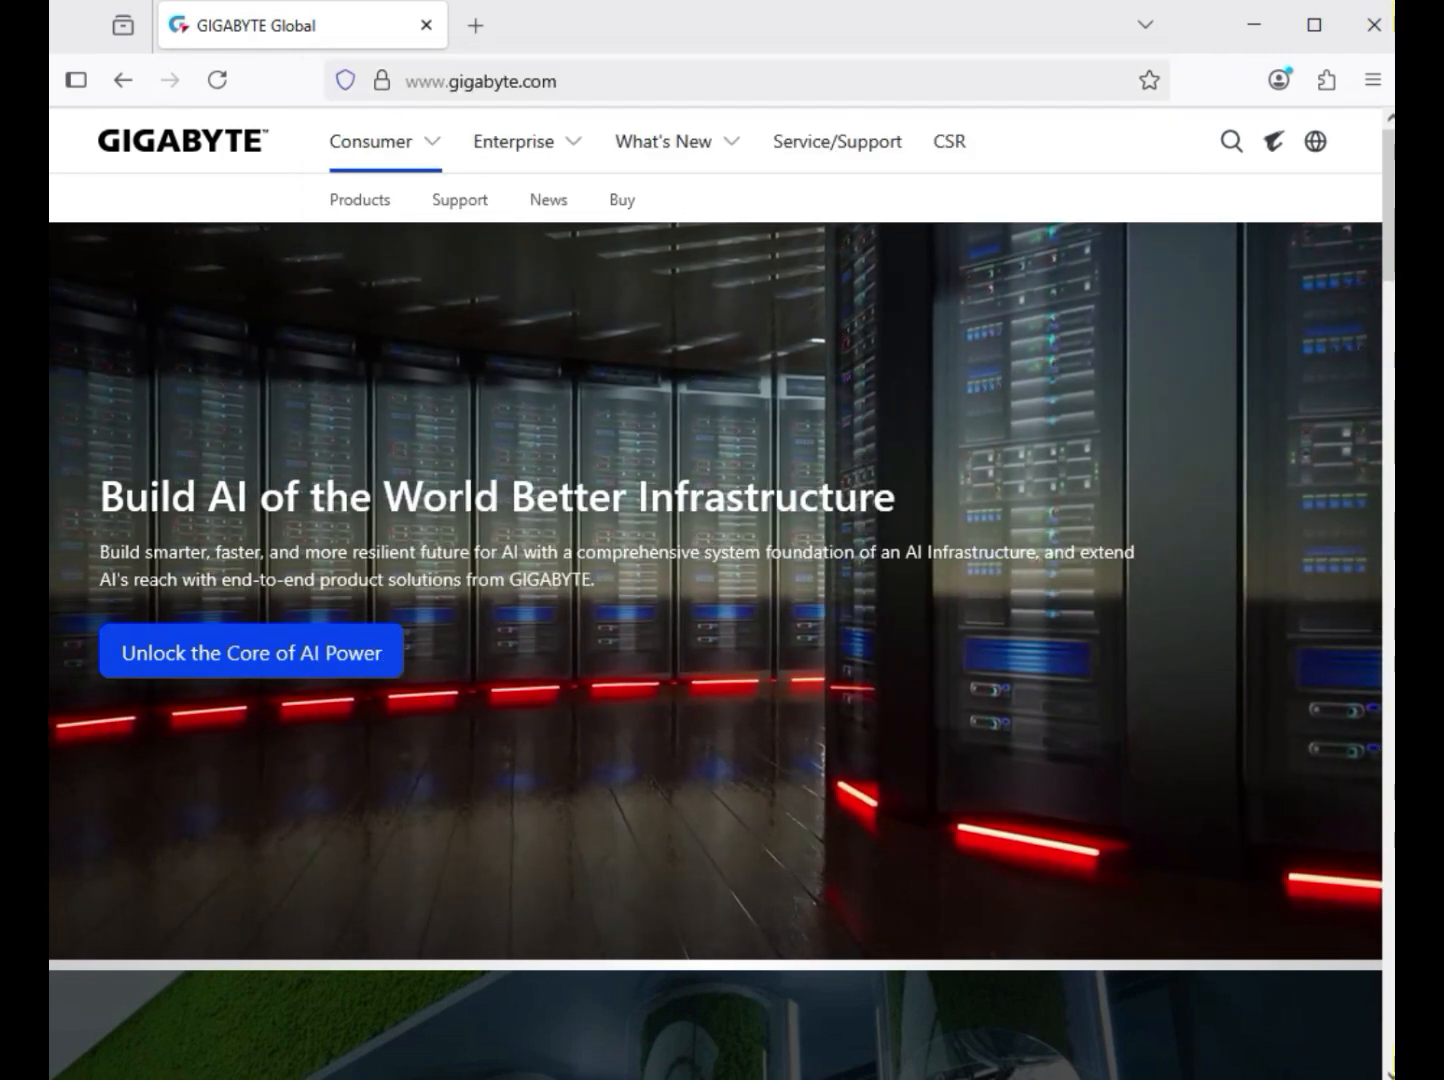
left_click(1231, 141)
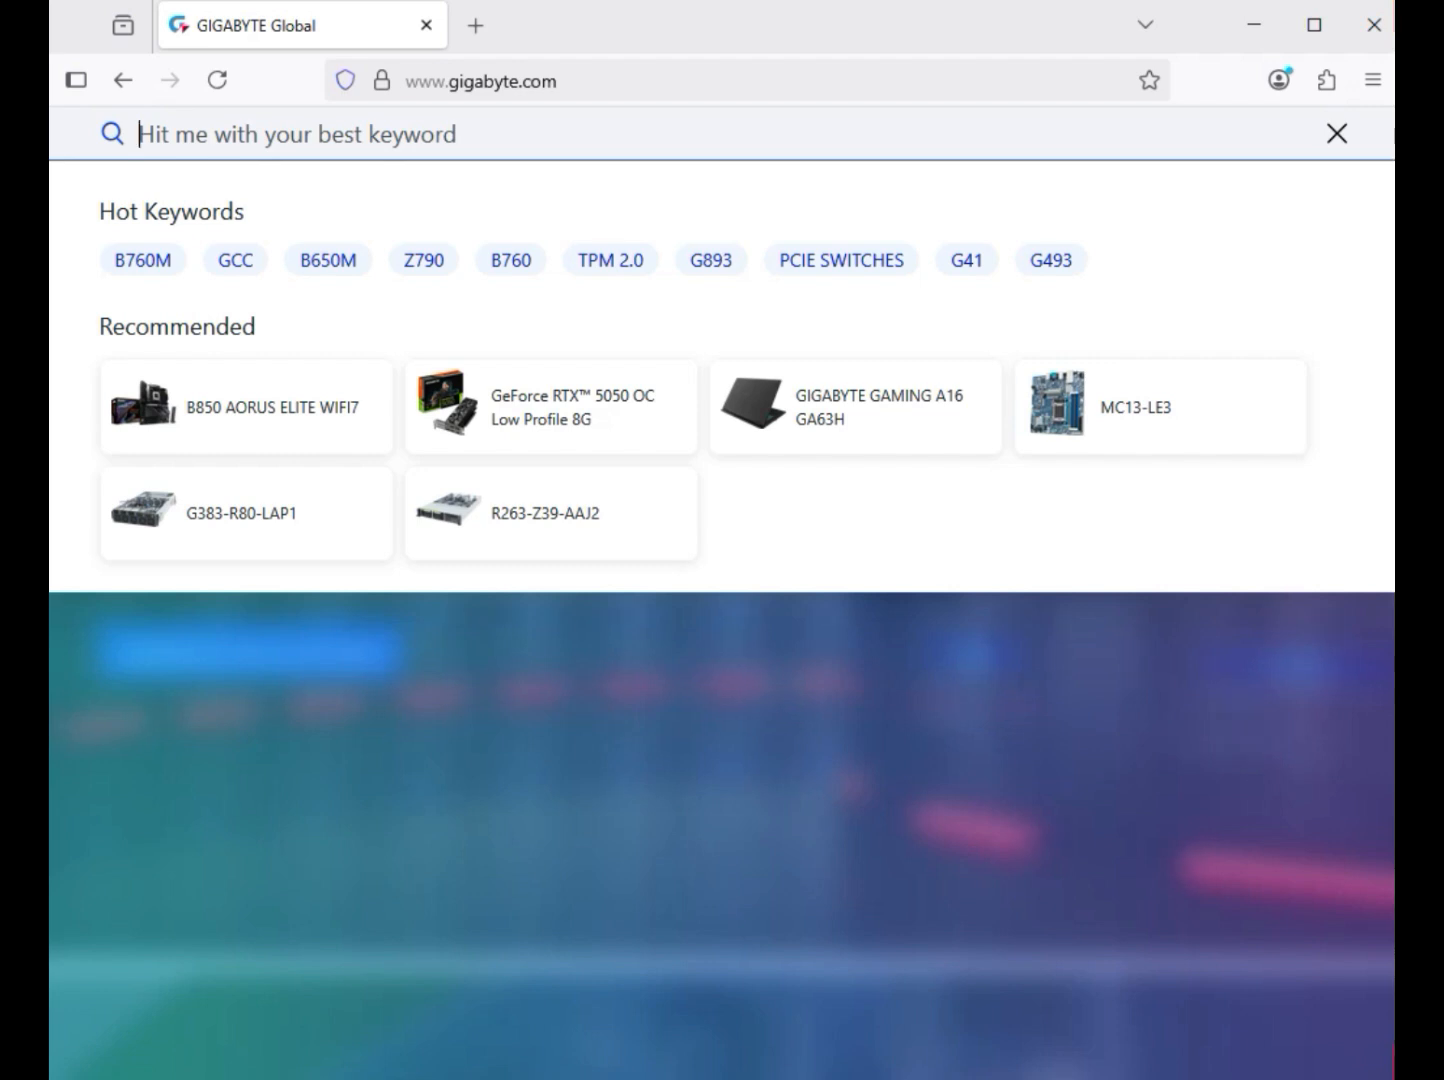
type("H610M GAMING WIFI DDR4")
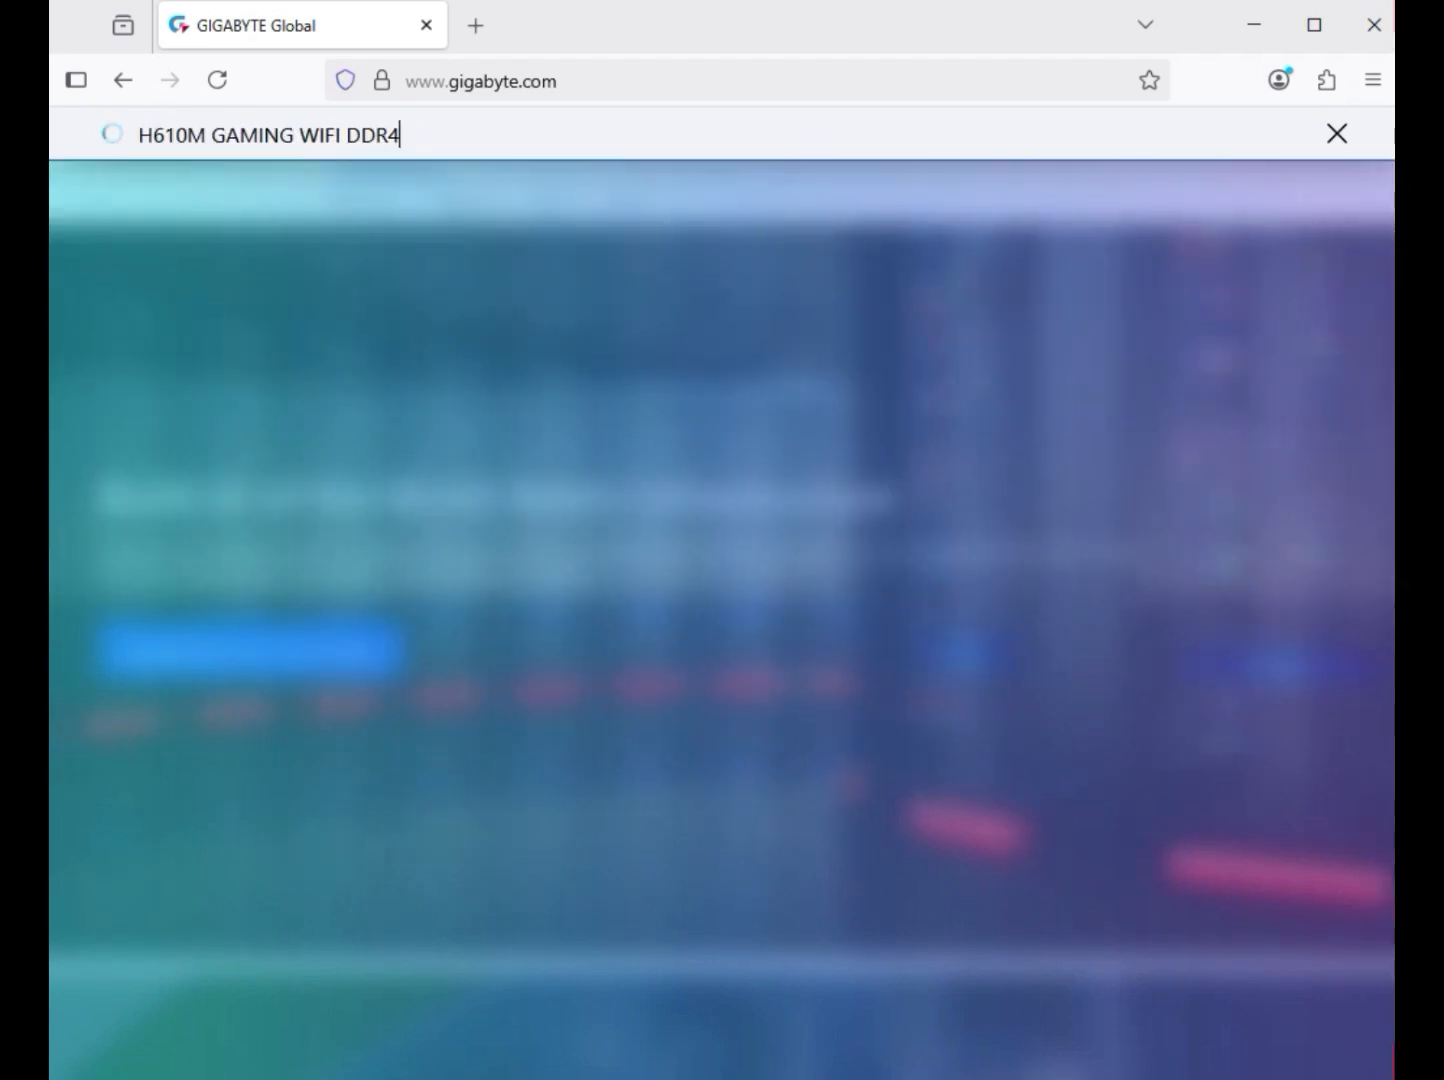
key("Return")
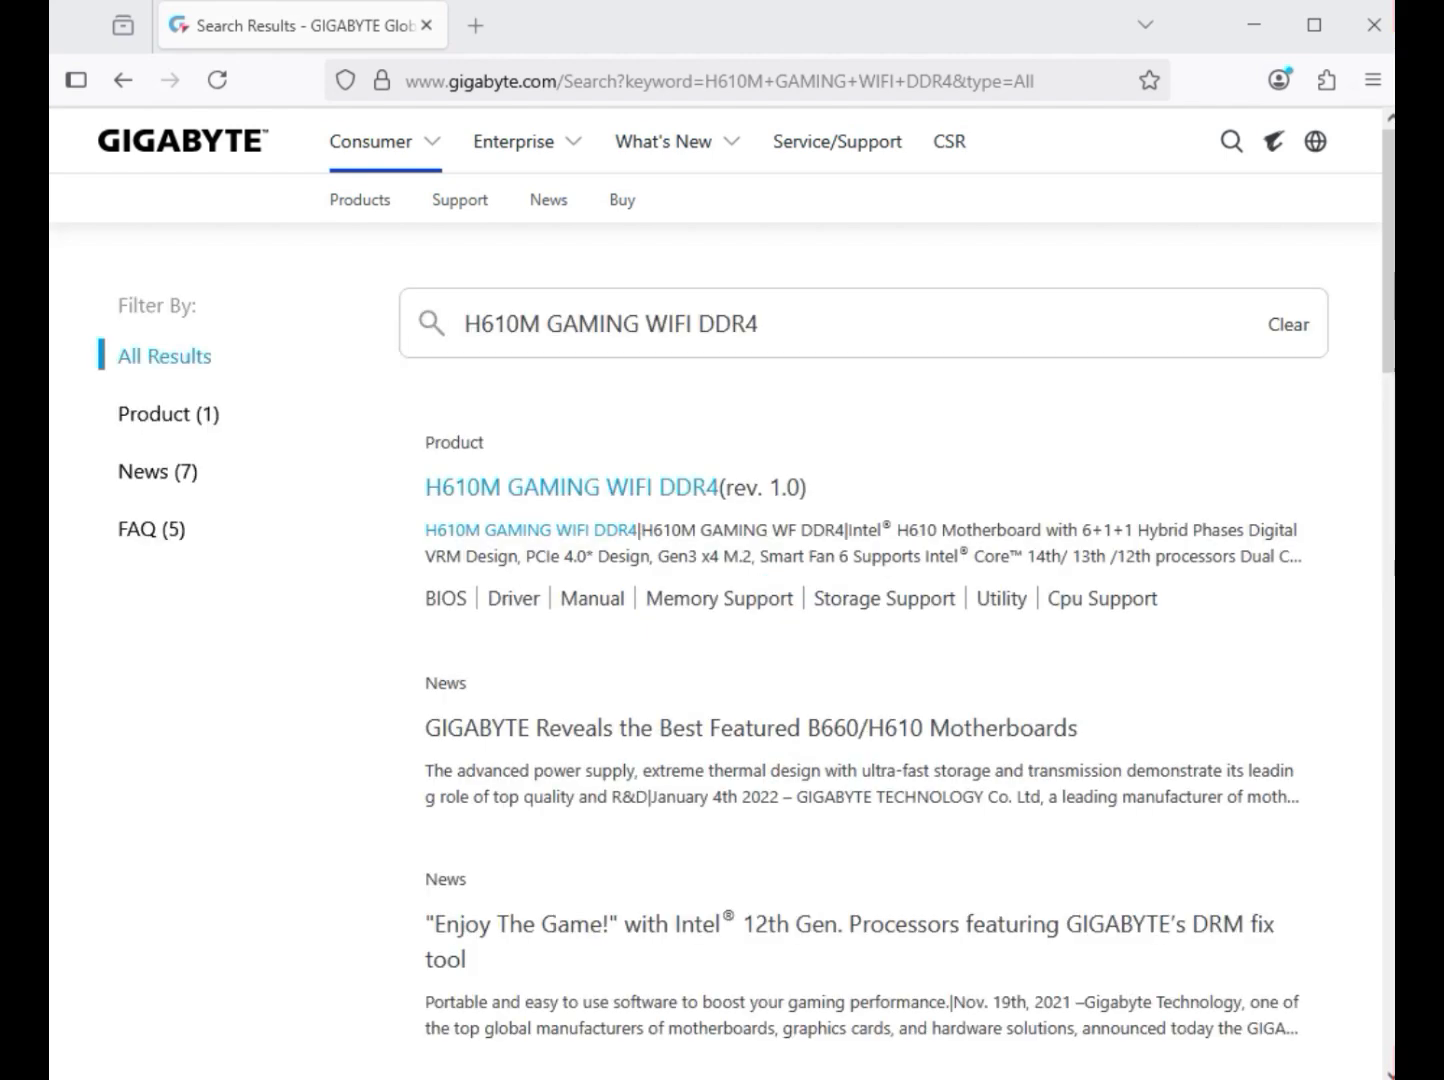
Filter the results to products and open the support downloads of the H610M GAMING WIFI DDR4 (rev. 1.0) motherboard
left_click(168, 414)
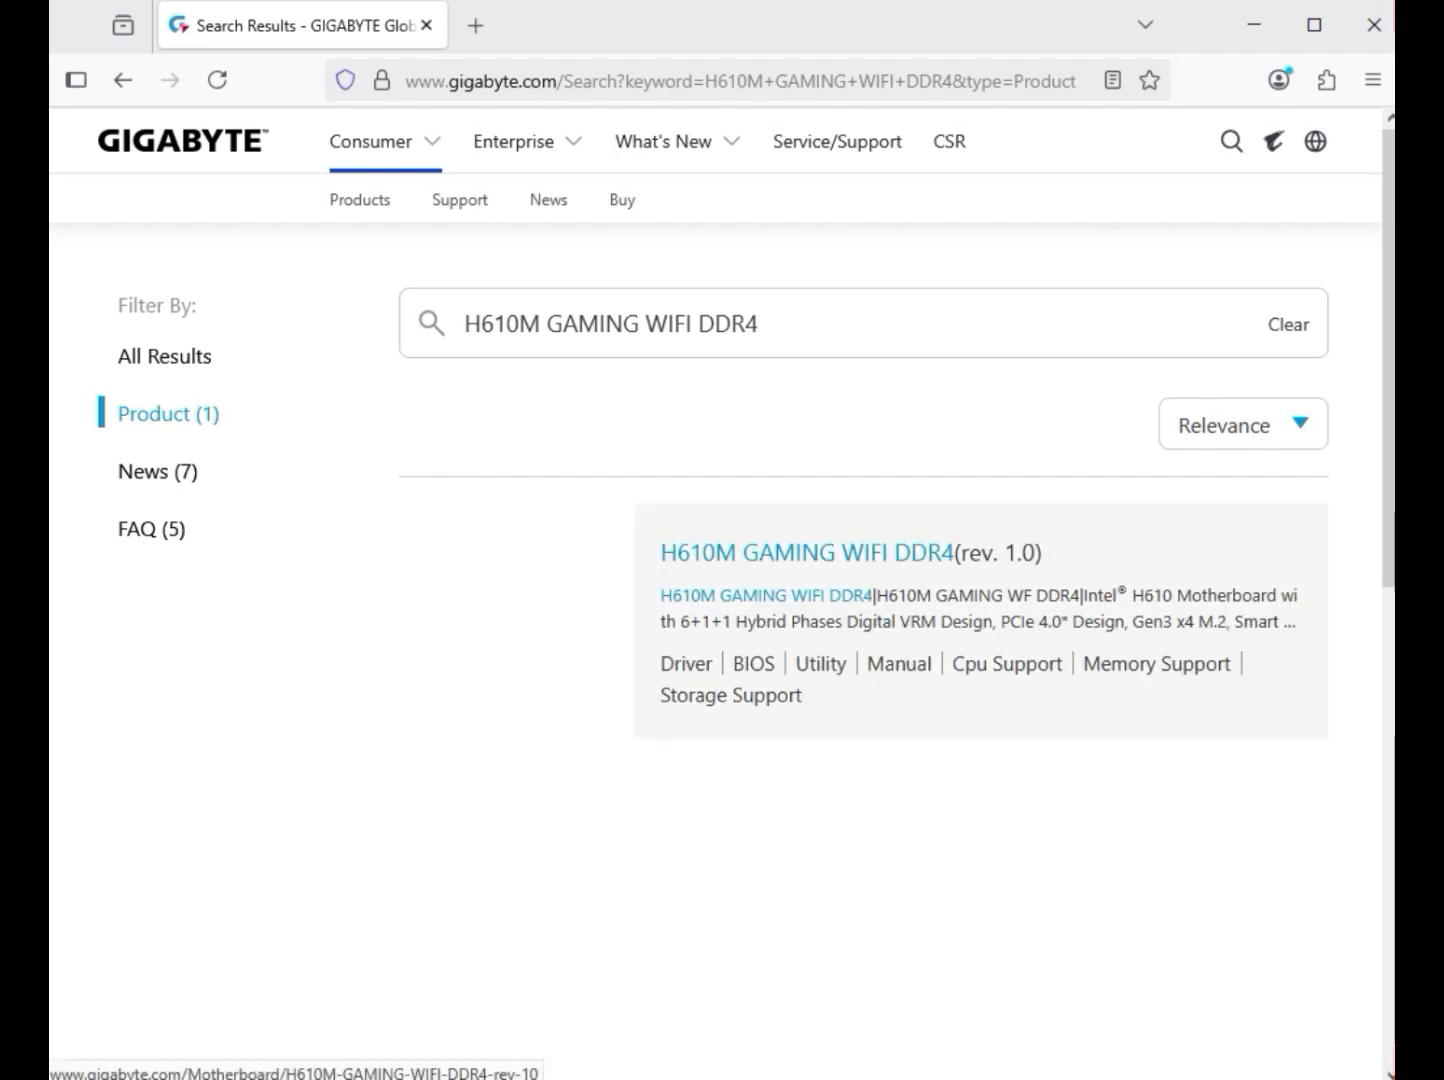
left_click(807, 553)
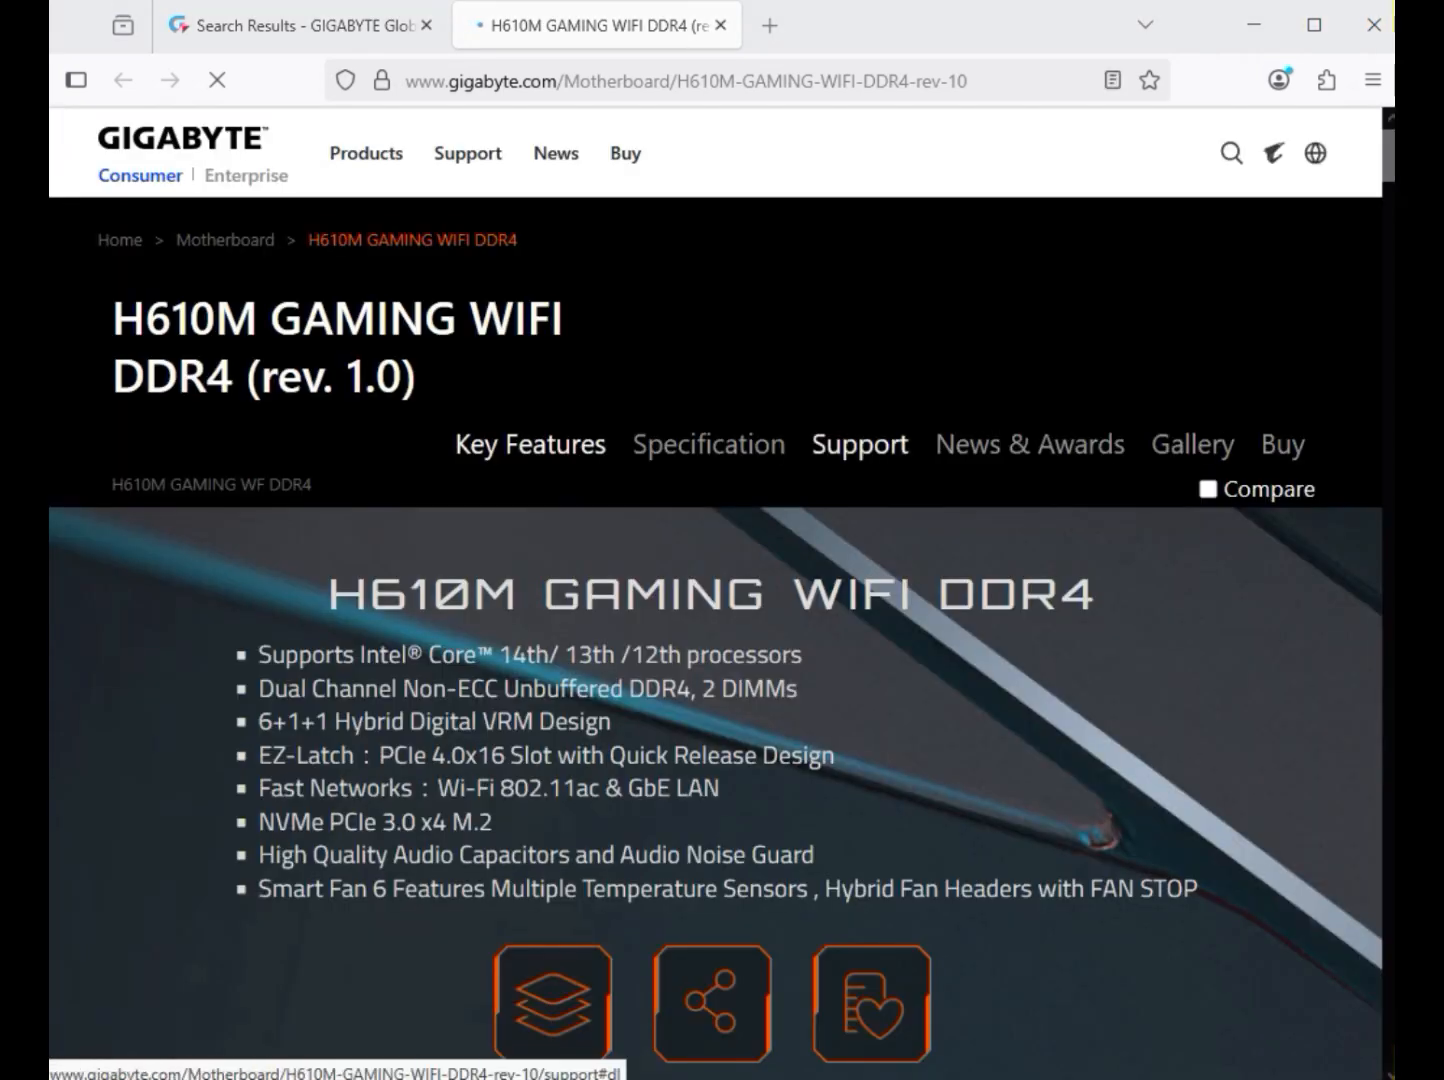
left_click(860, 444)
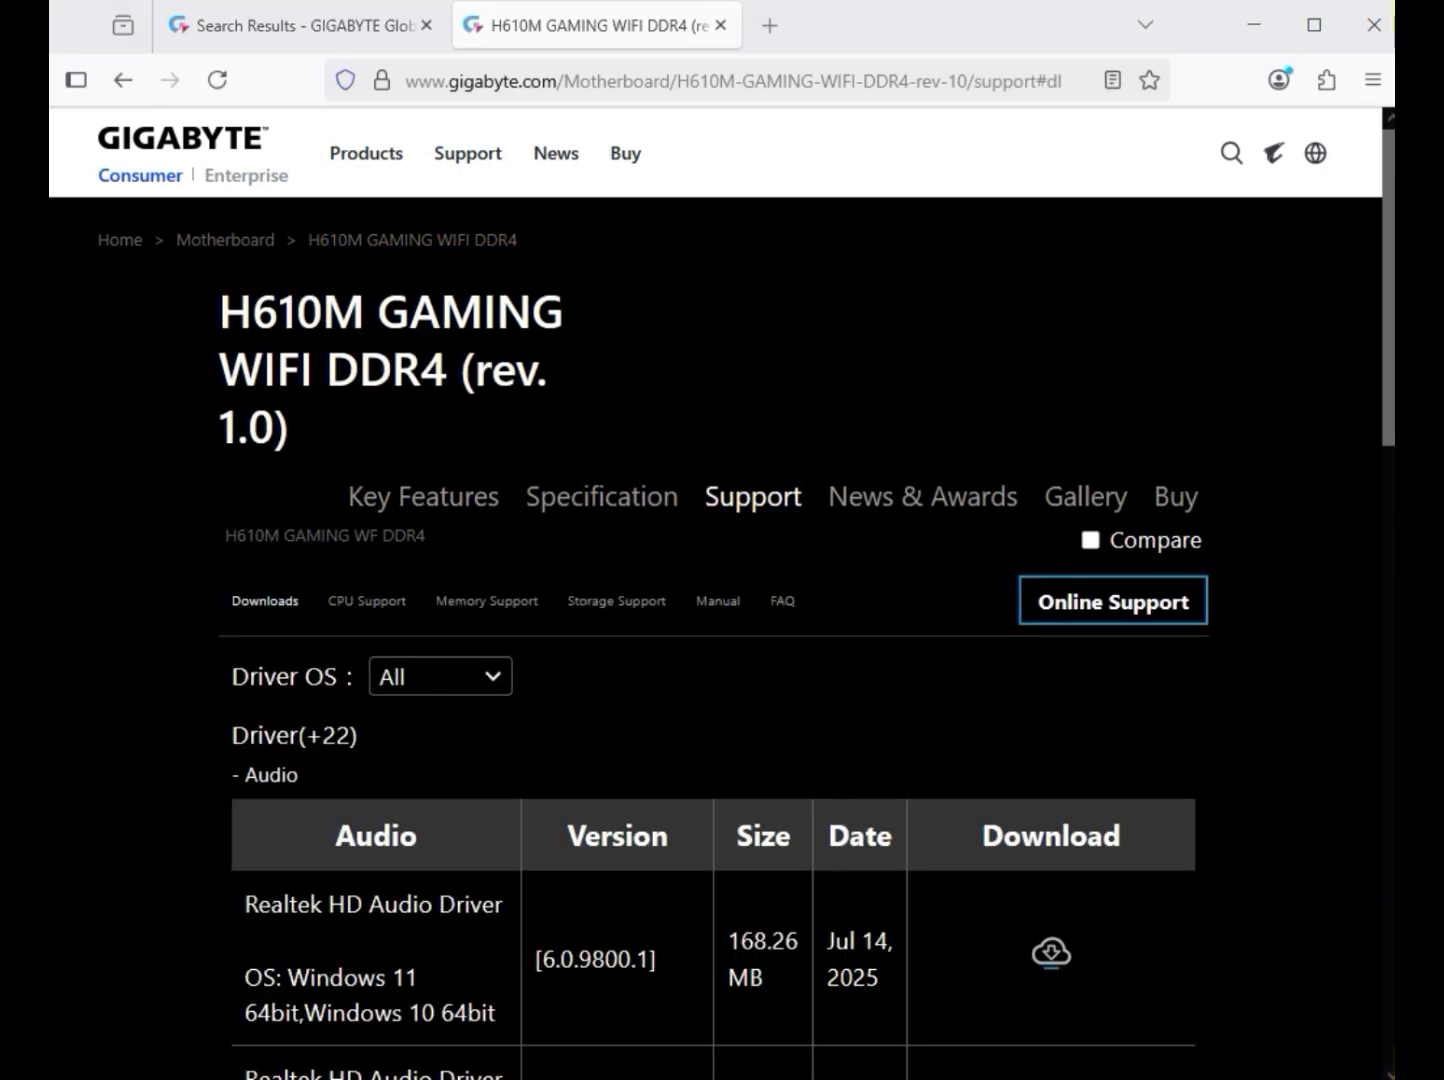
Set the driver OS to Windows 11 64bit and download the Realtek HD Audio Driver version 6.0.9800.1
left_click(440, 677)
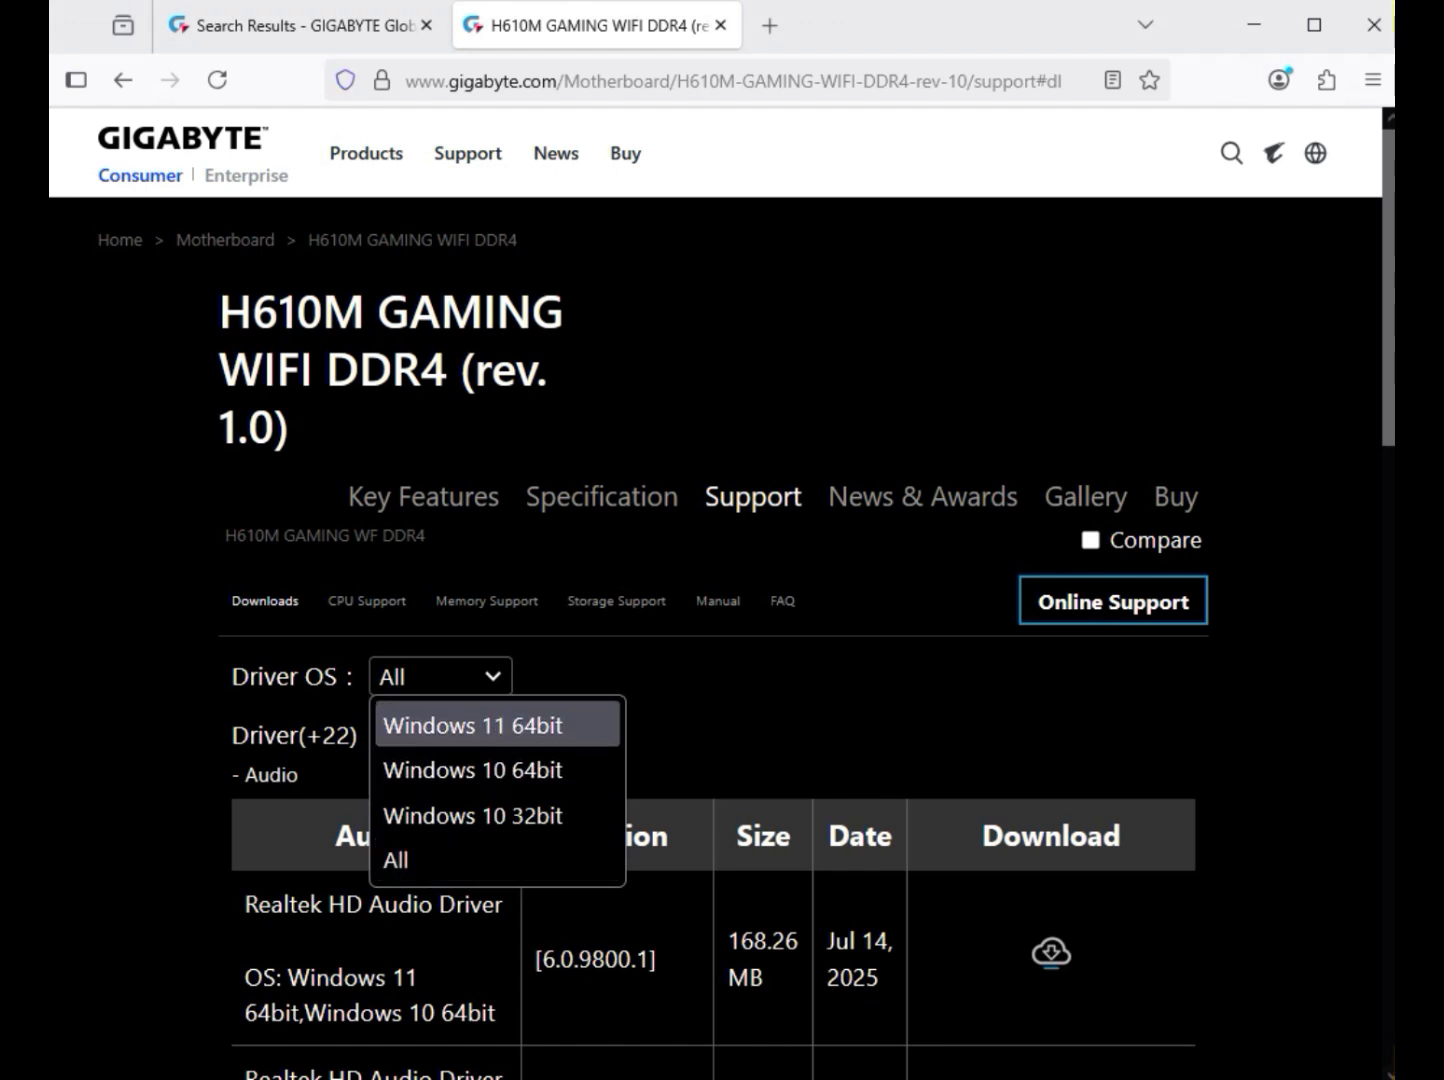
left_click(473, 726)
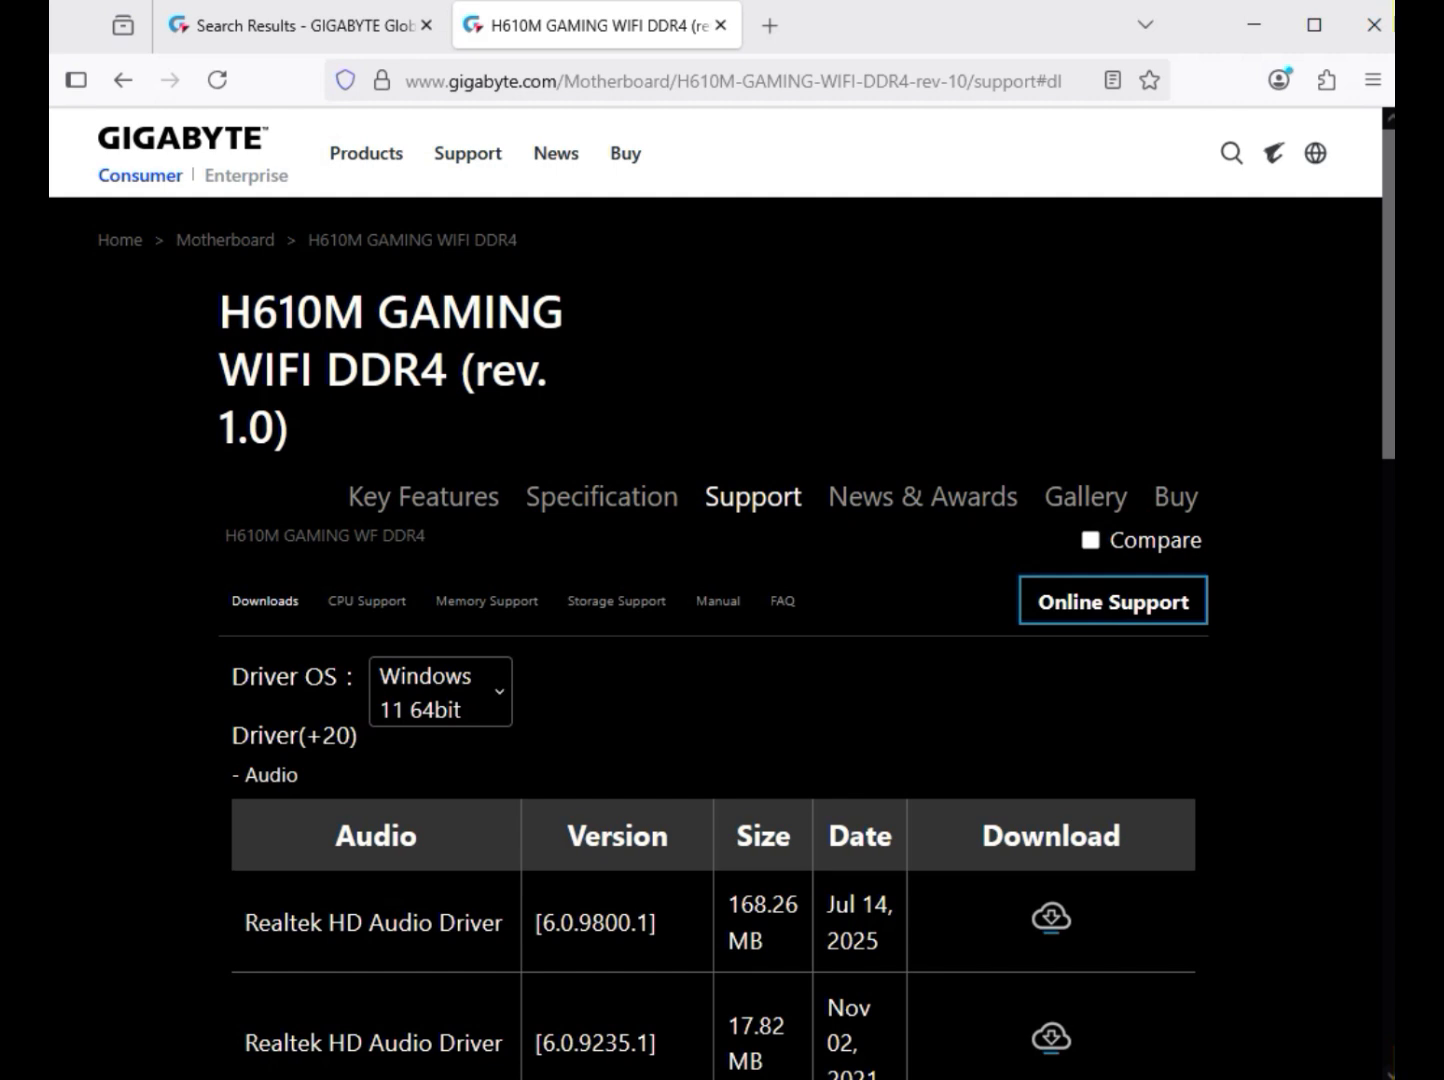
double_click(271, 775)
left_click_drag(329, 922, 508, 922)
left_click(1051, 917)
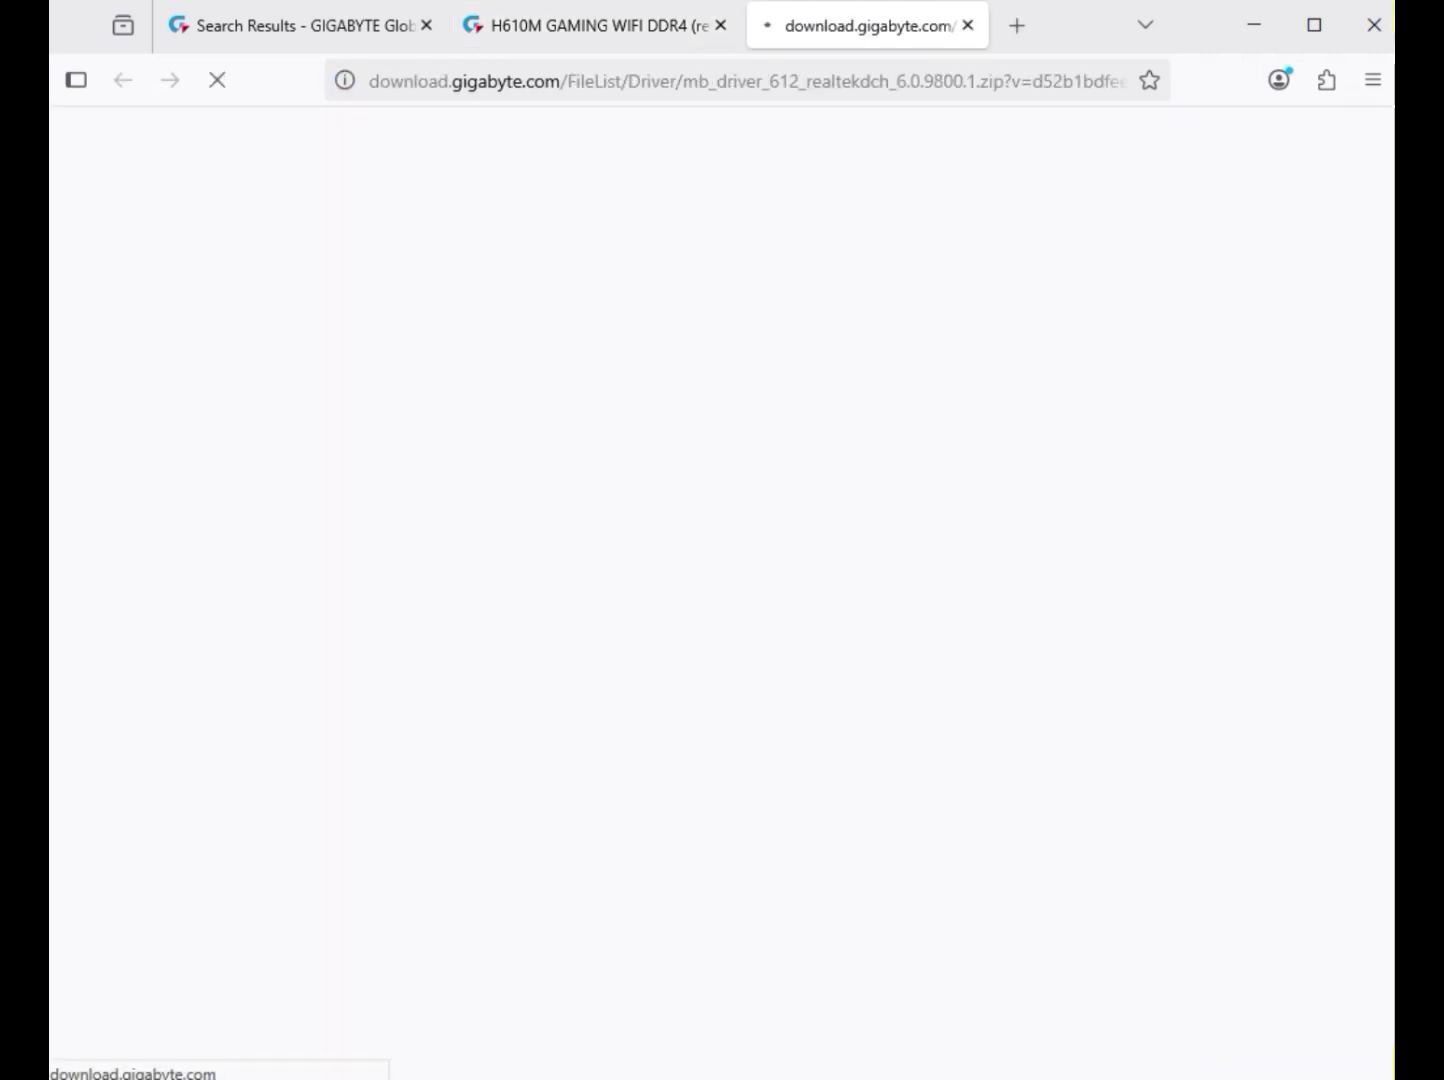
Expand the Chipset drivers and download the Intel Management Engine Firmware version 2232.71.59.0
scroll(720, 600, "down", 7)
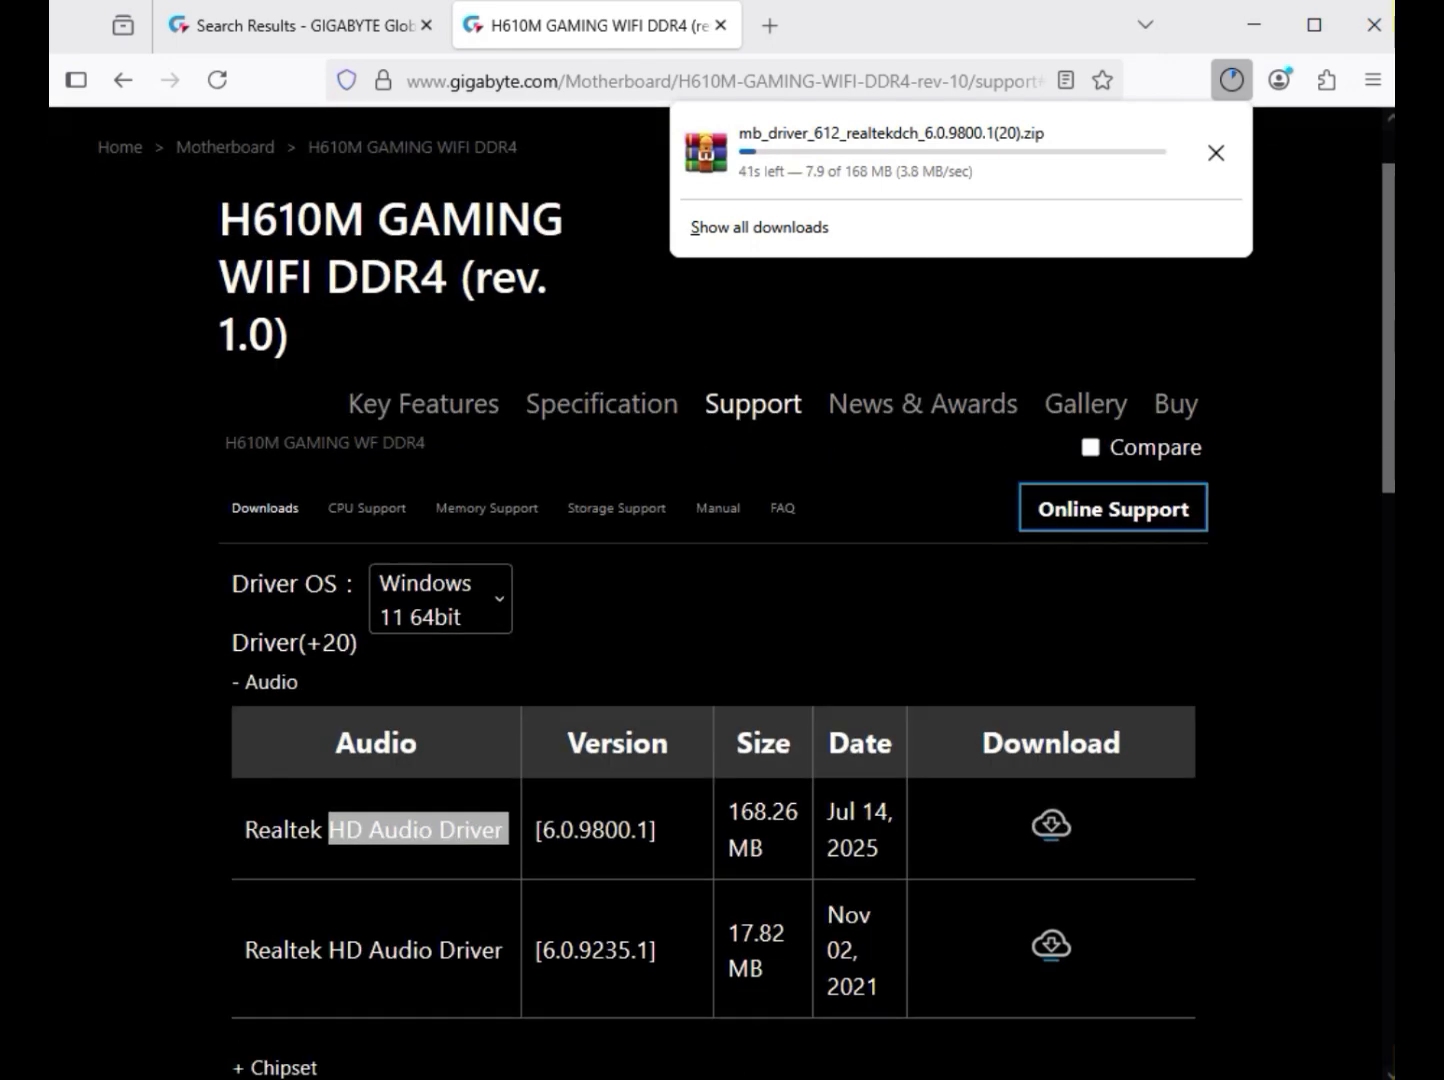
scroll(720, 600, "up", 1)
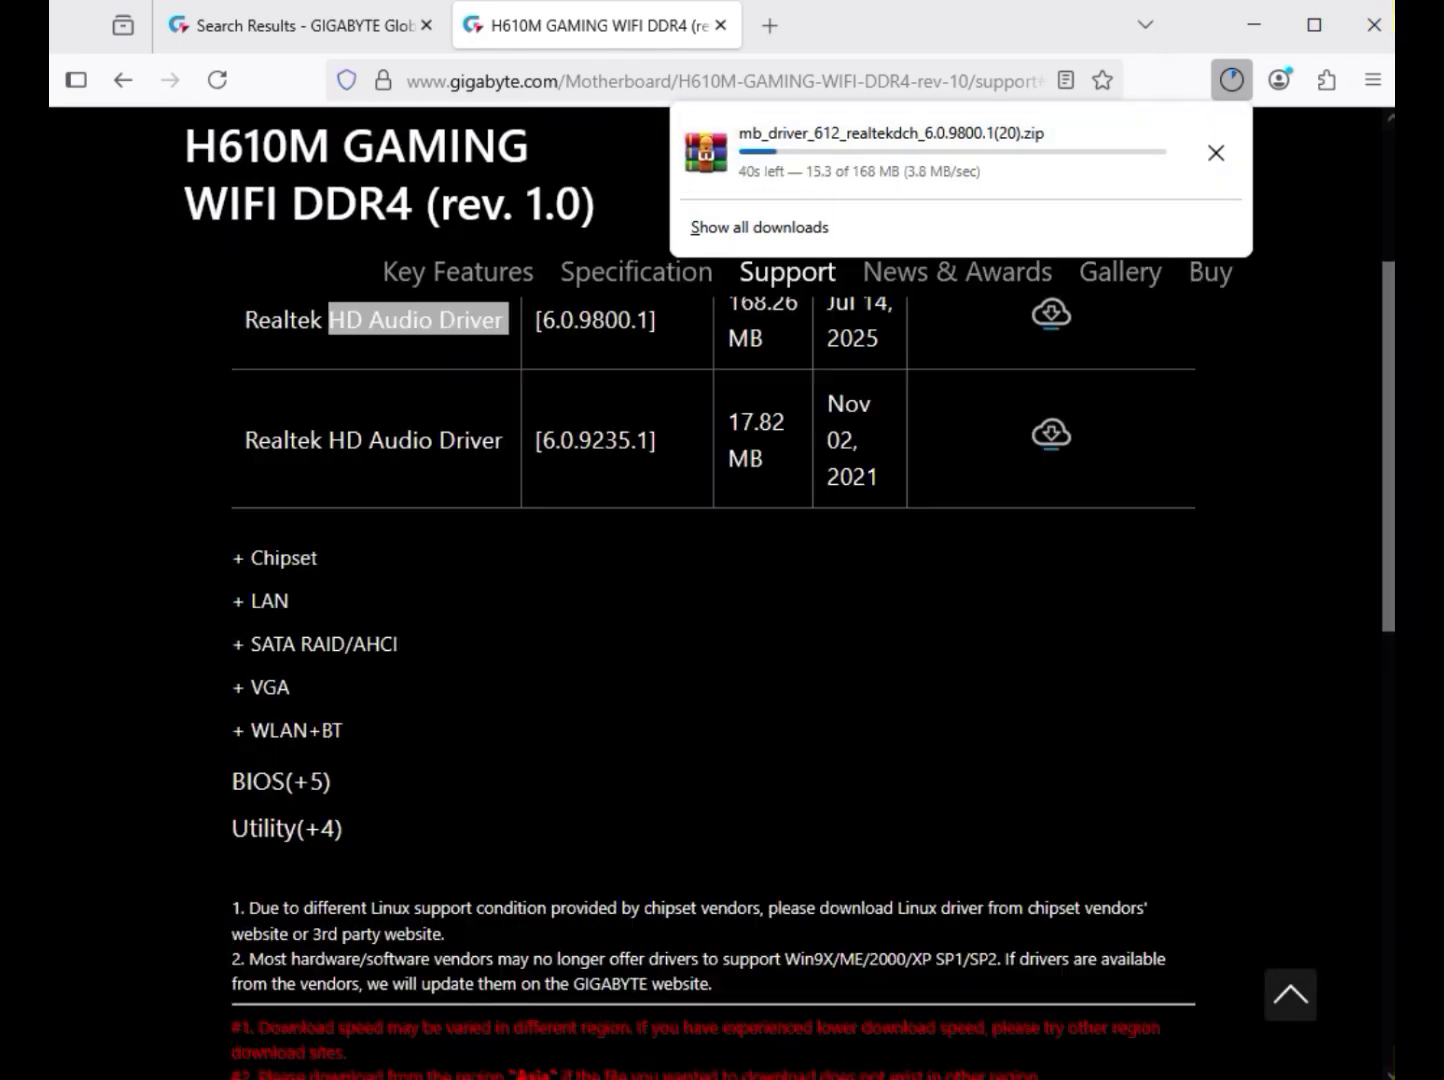
left_click(284, 620)
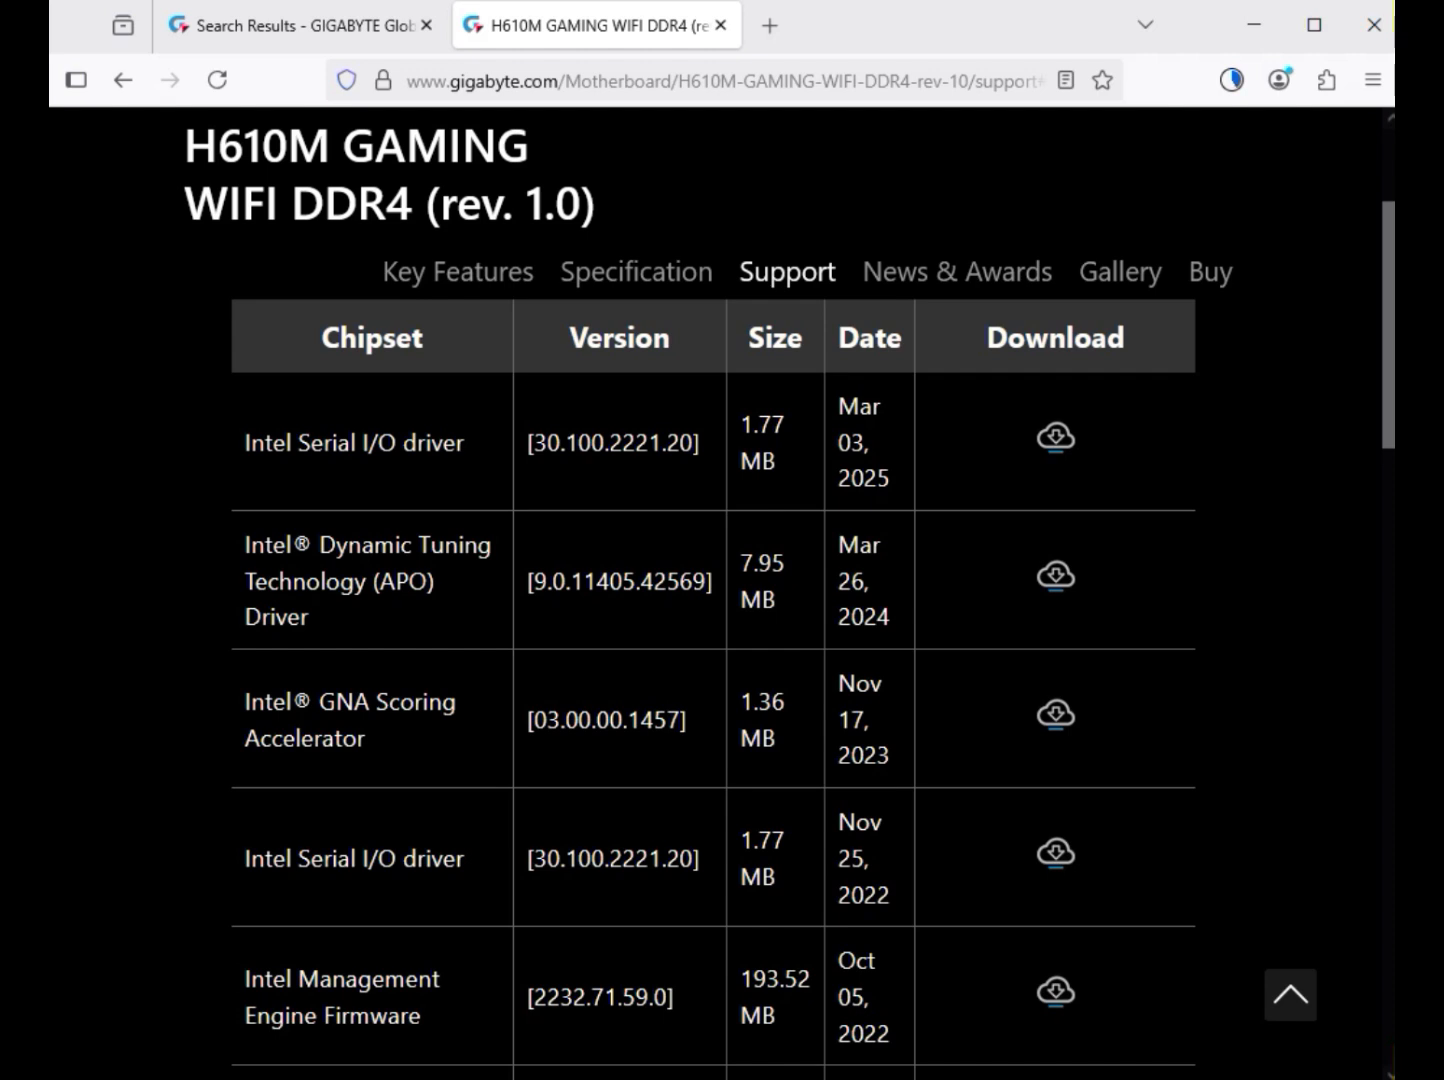
left_click_drag(292, 443, 465, 443)
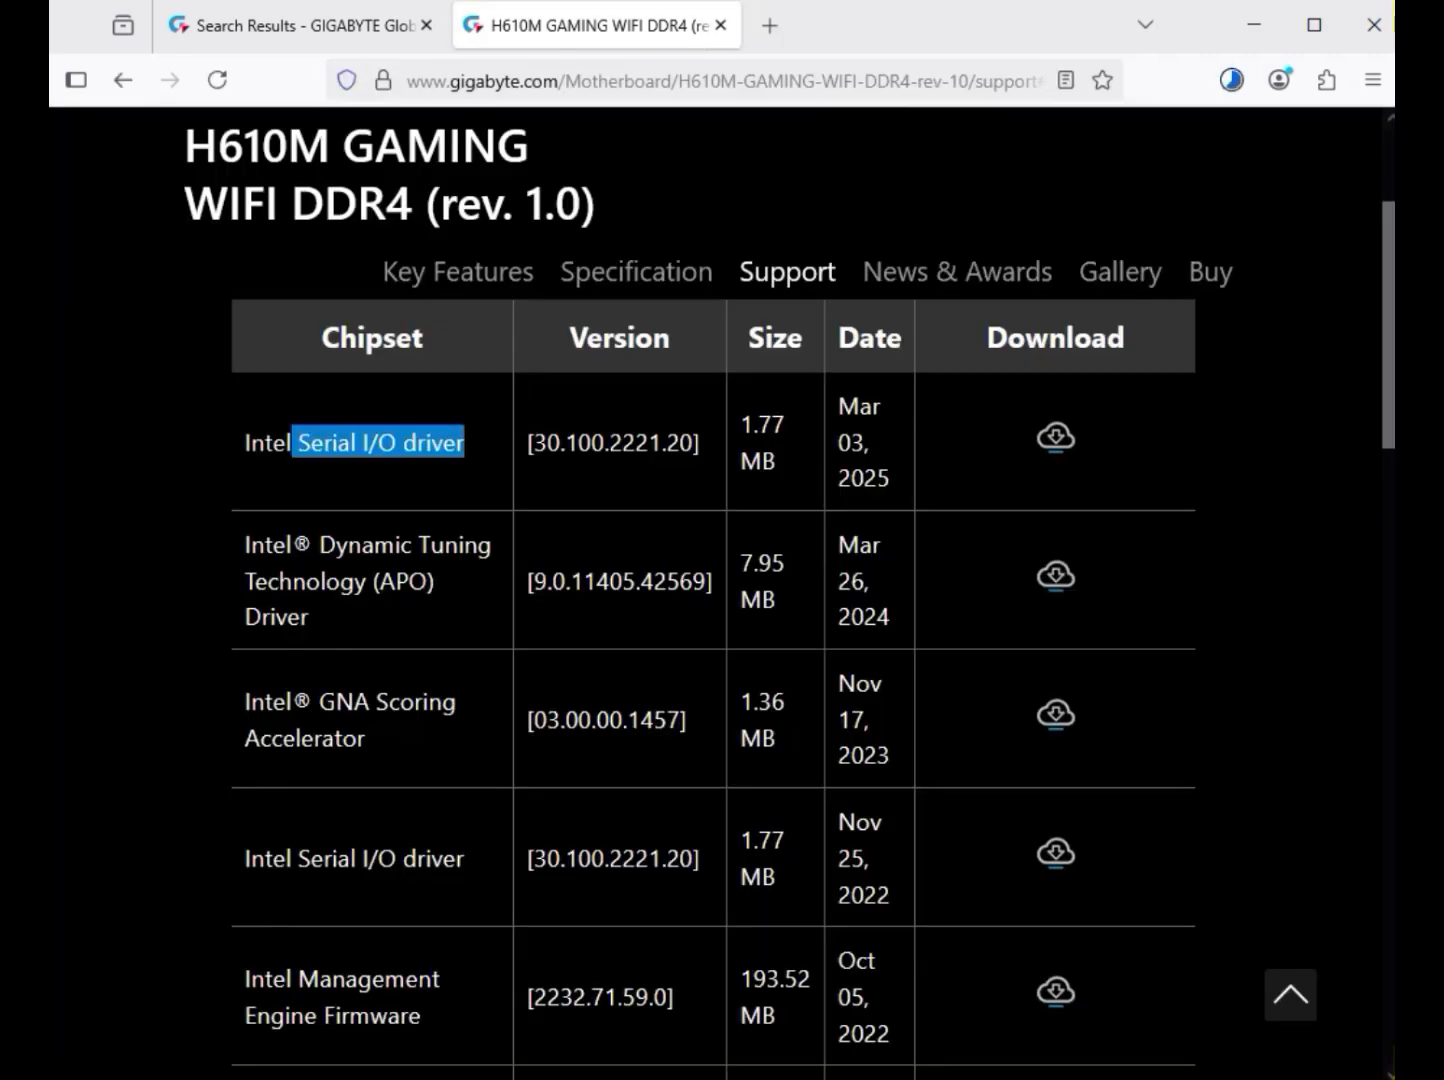
left_click_drag(245, 979, 421, 1015)
scroll(421, 1015, "down", 4)
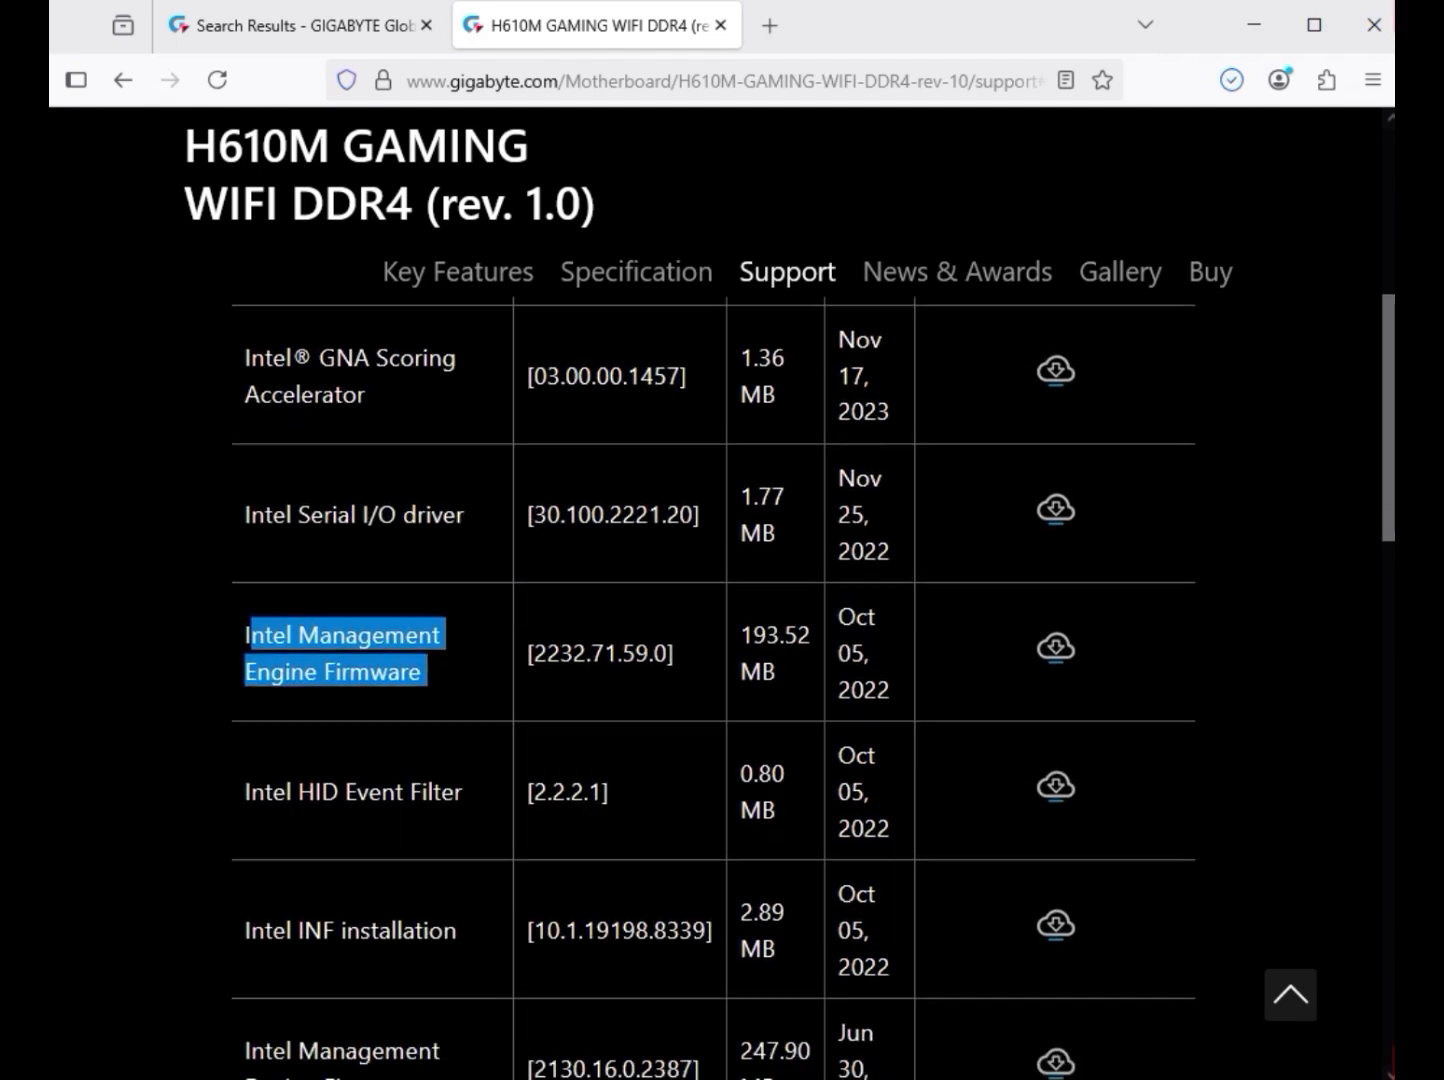
left_click(1056, 592)
Expand the LAN drivers and download the Realtek LAN Driver version 11.24.0318.2025
scroll(1056, 592, "down", 6)
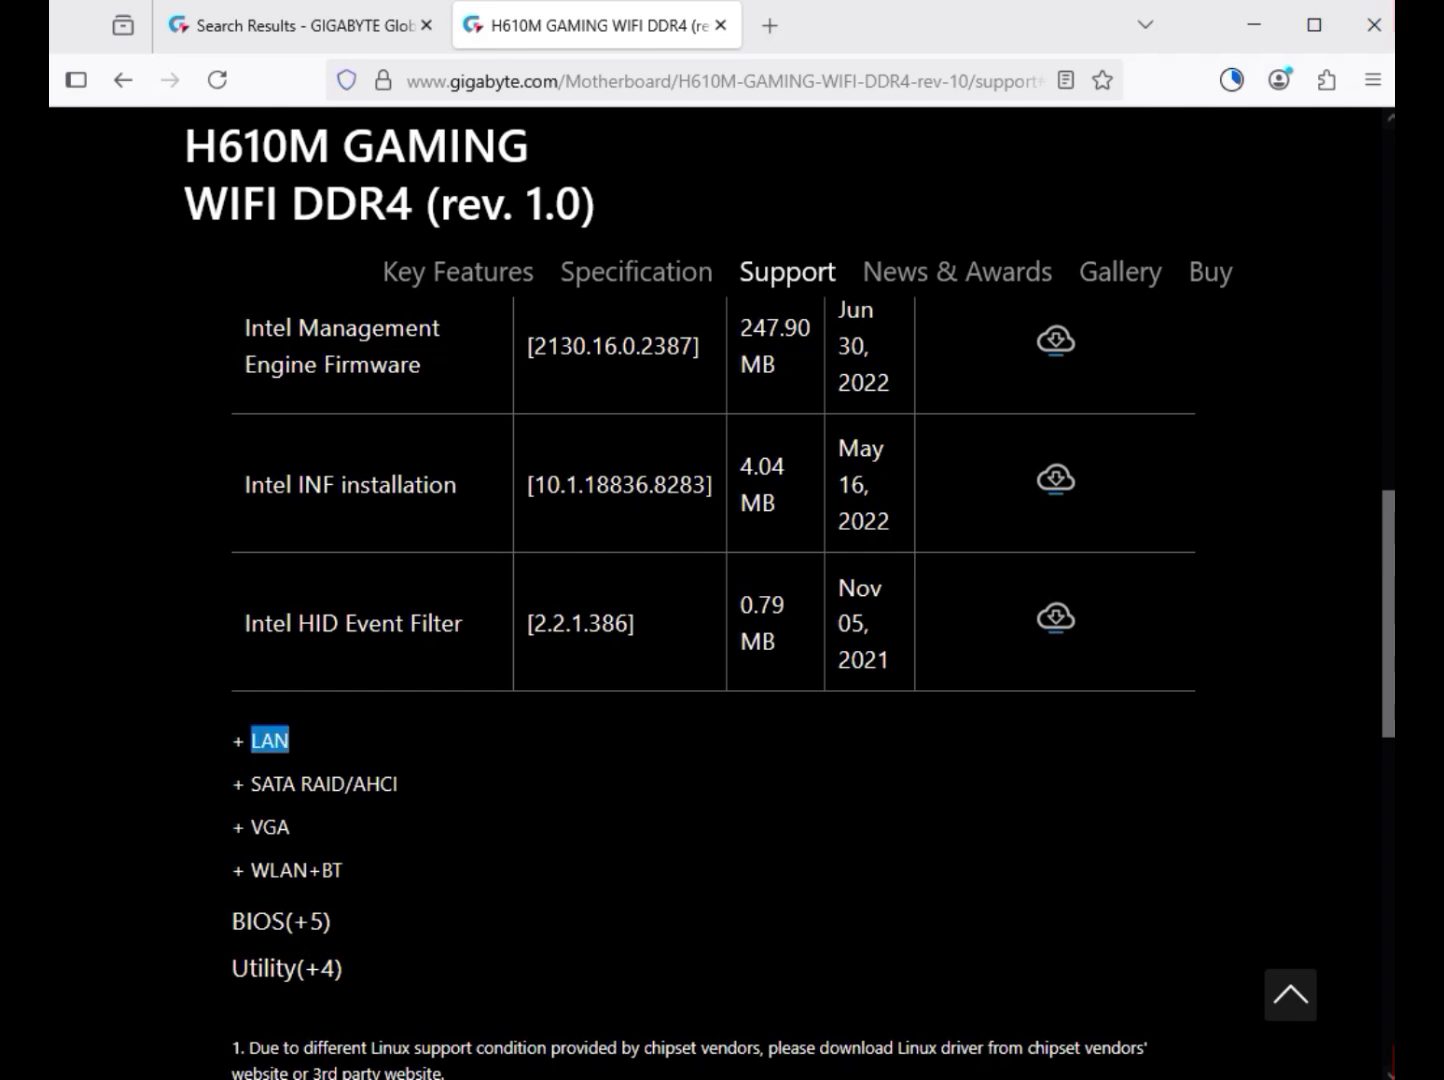
scroll(270, 740, "down", 5)
scroll(713, 690, "up", 8)
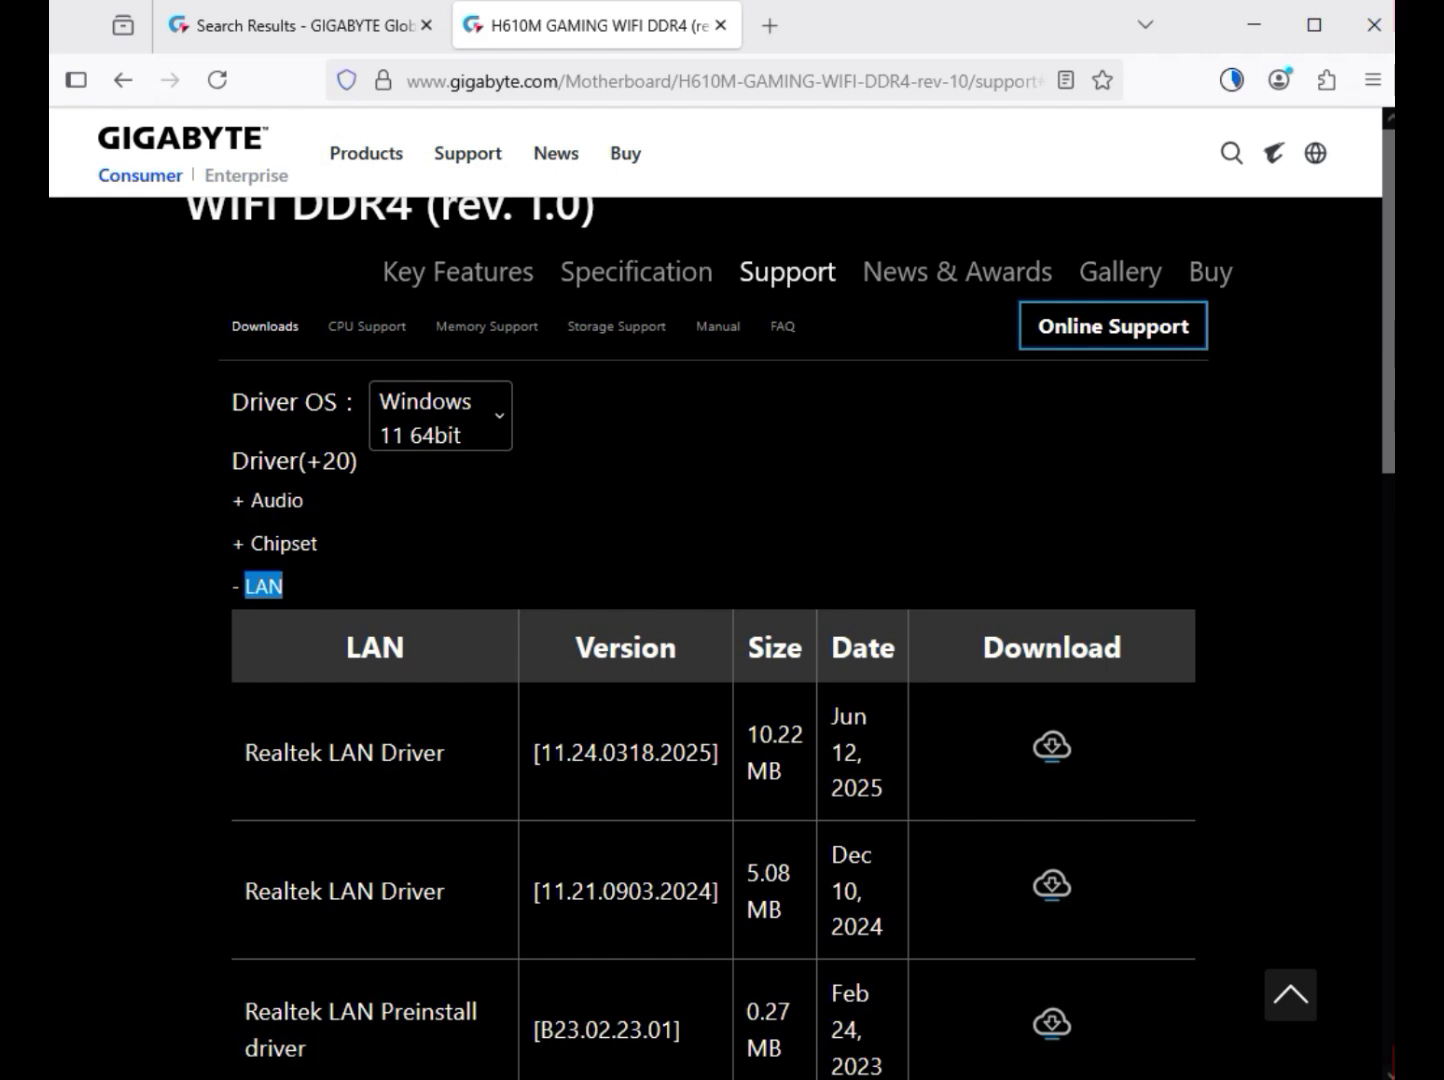
scroll(713, 590, "up", 2)
scroll(713, 590, "down", 5)
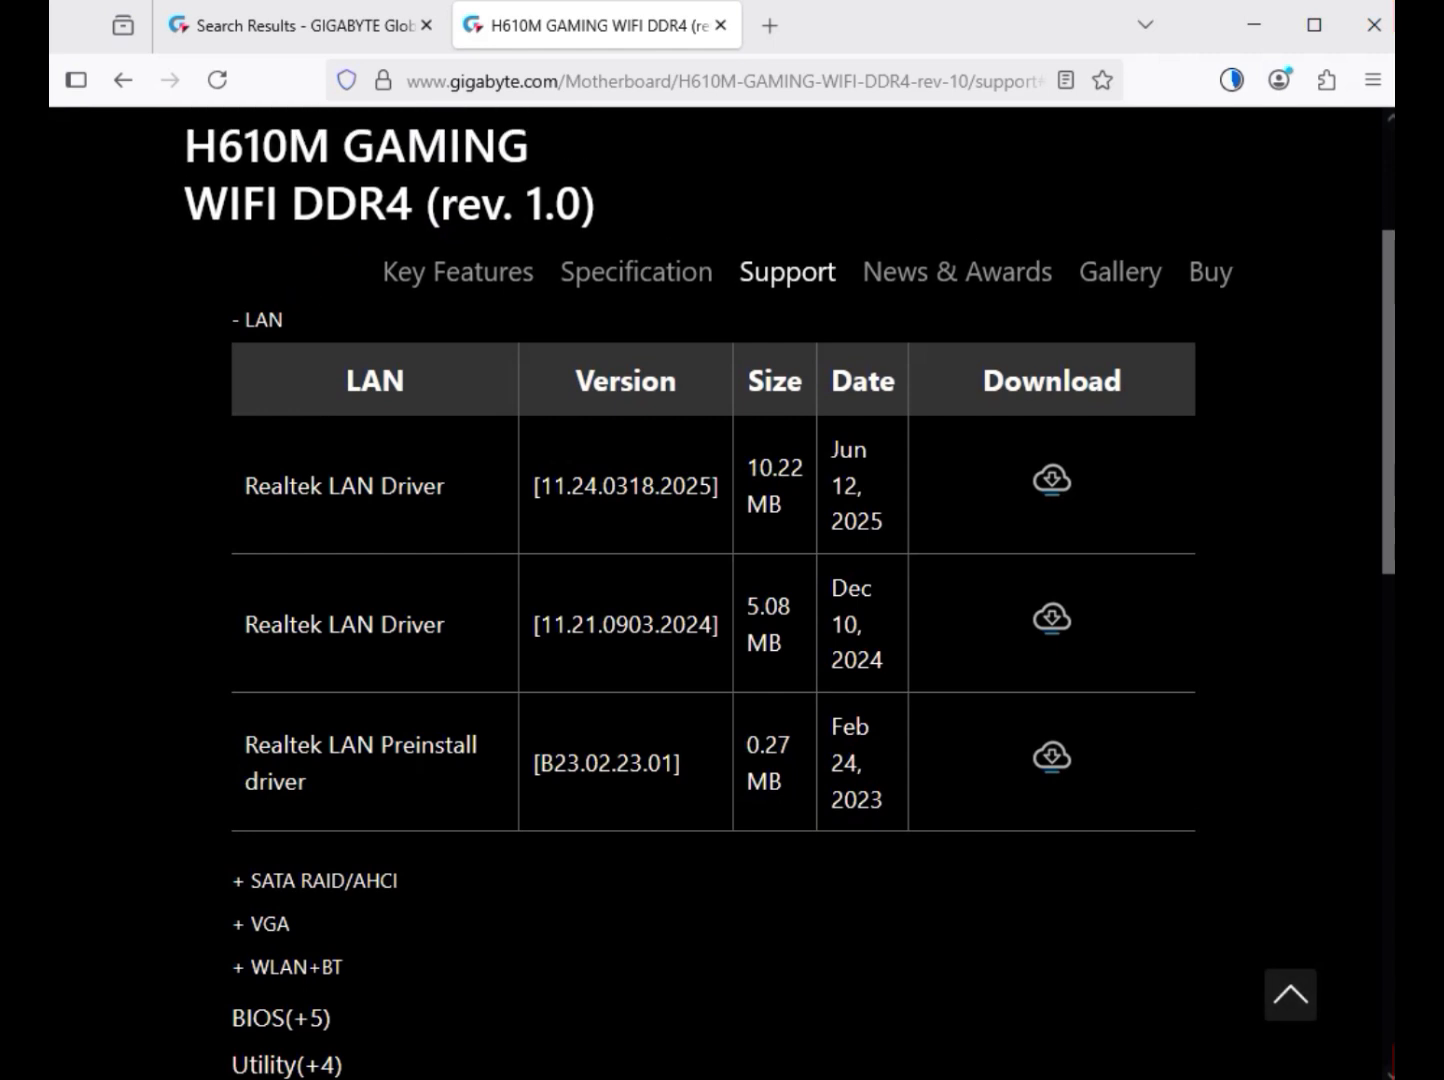
scroll(713, 590, "up", 1)
left_click(1051, 613)
Expand the VGA drivers and highlight the Intel Graphic Driver entry from its name through its version and size
scroll(1051, 613, "down", 2)
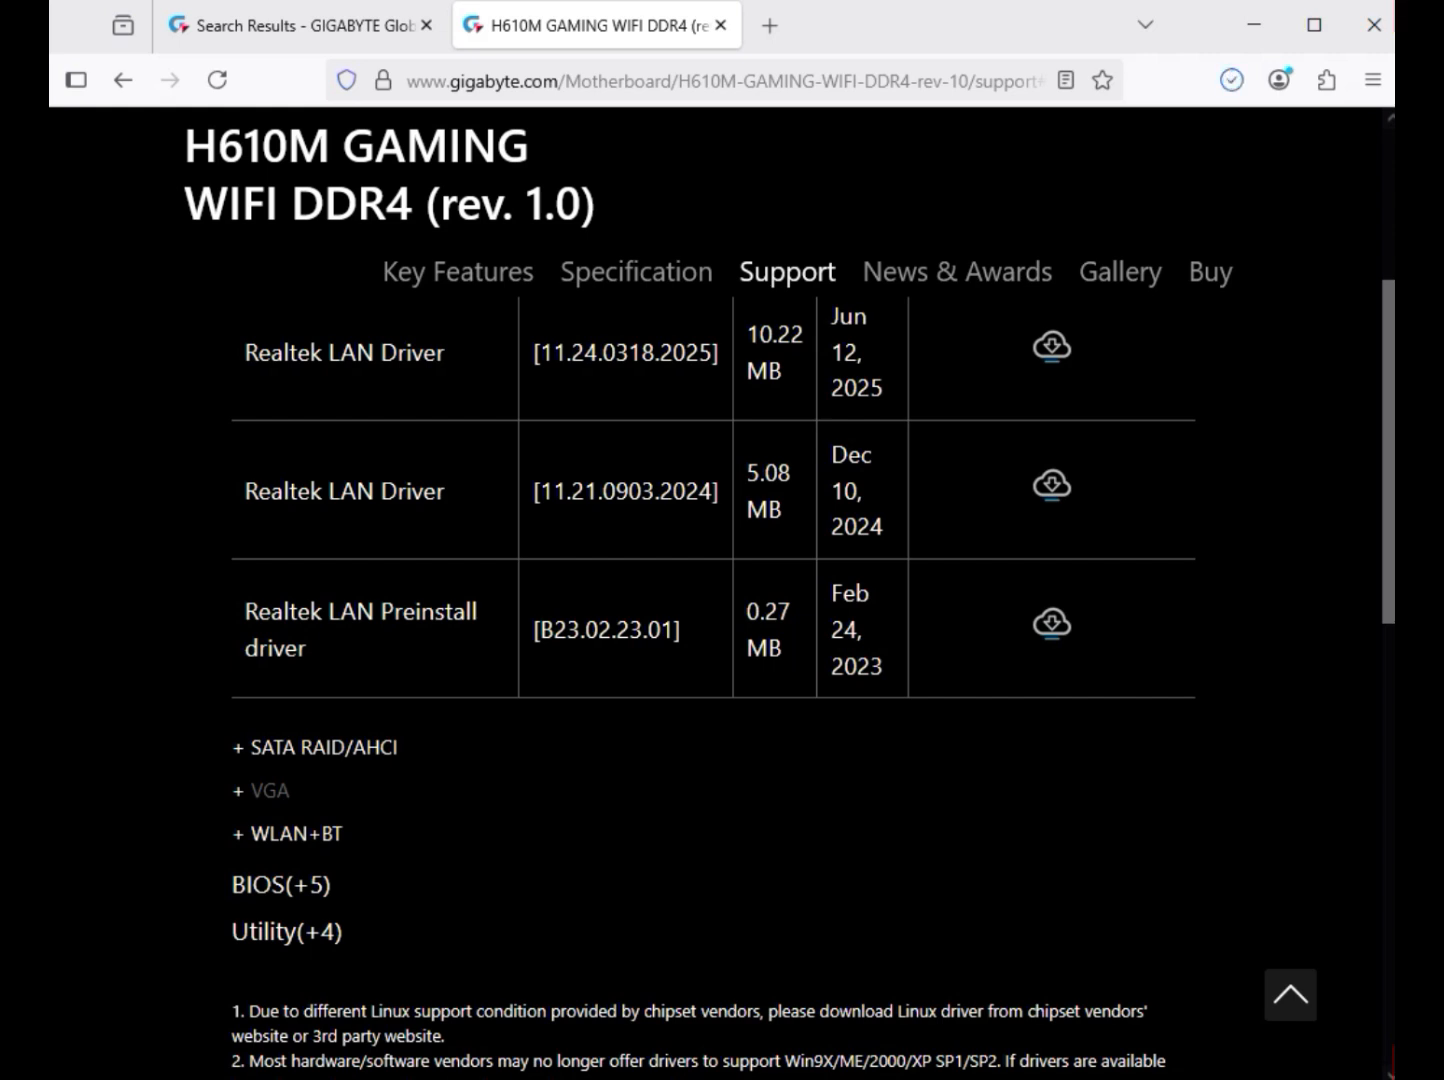
left_click(270, 791)
scroll(270, 791, "up", 4)
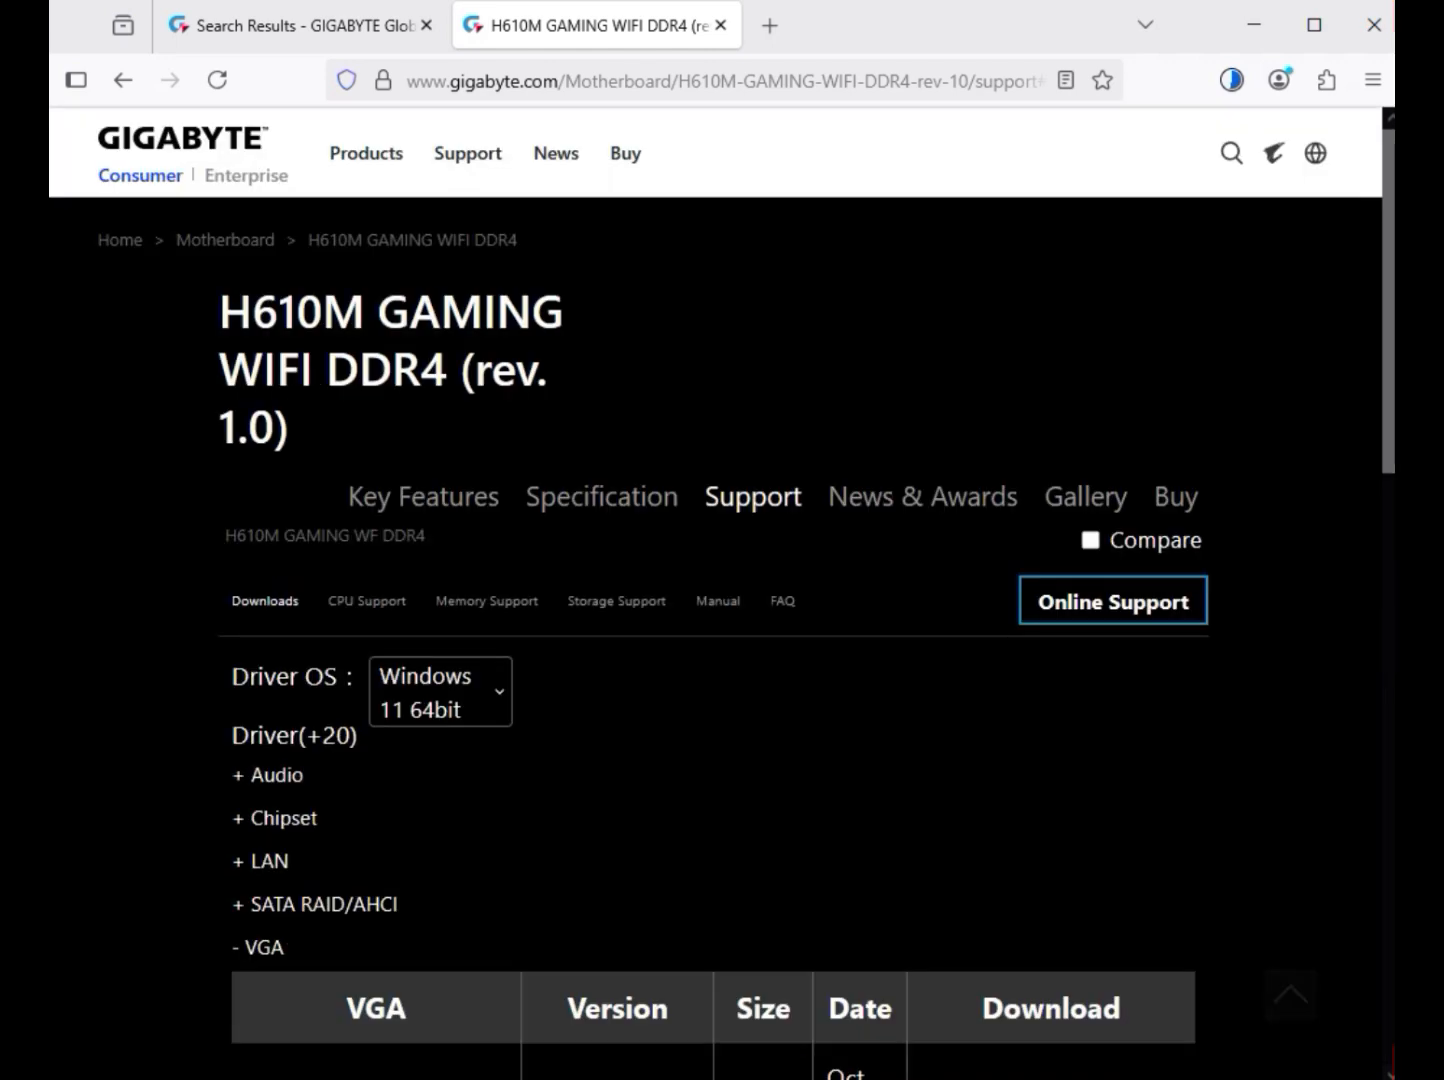
scroll(280, 615, "down", 4)
scroll(280, 615, "up", 2)
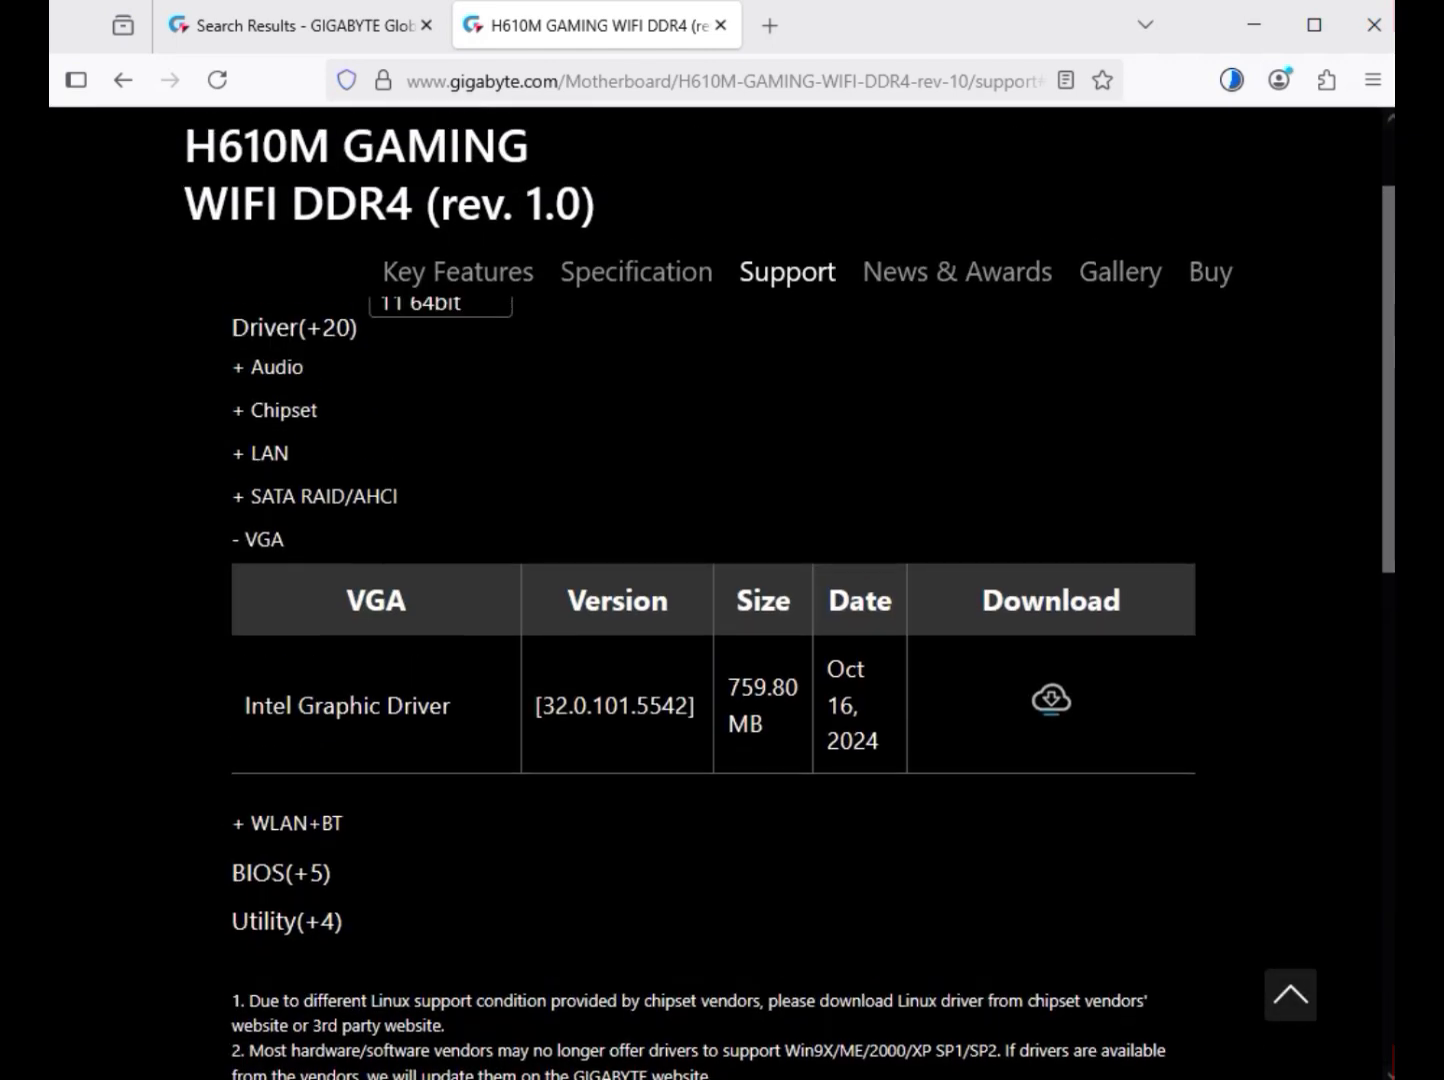
left_click_drag(264, 705, 749, 722)
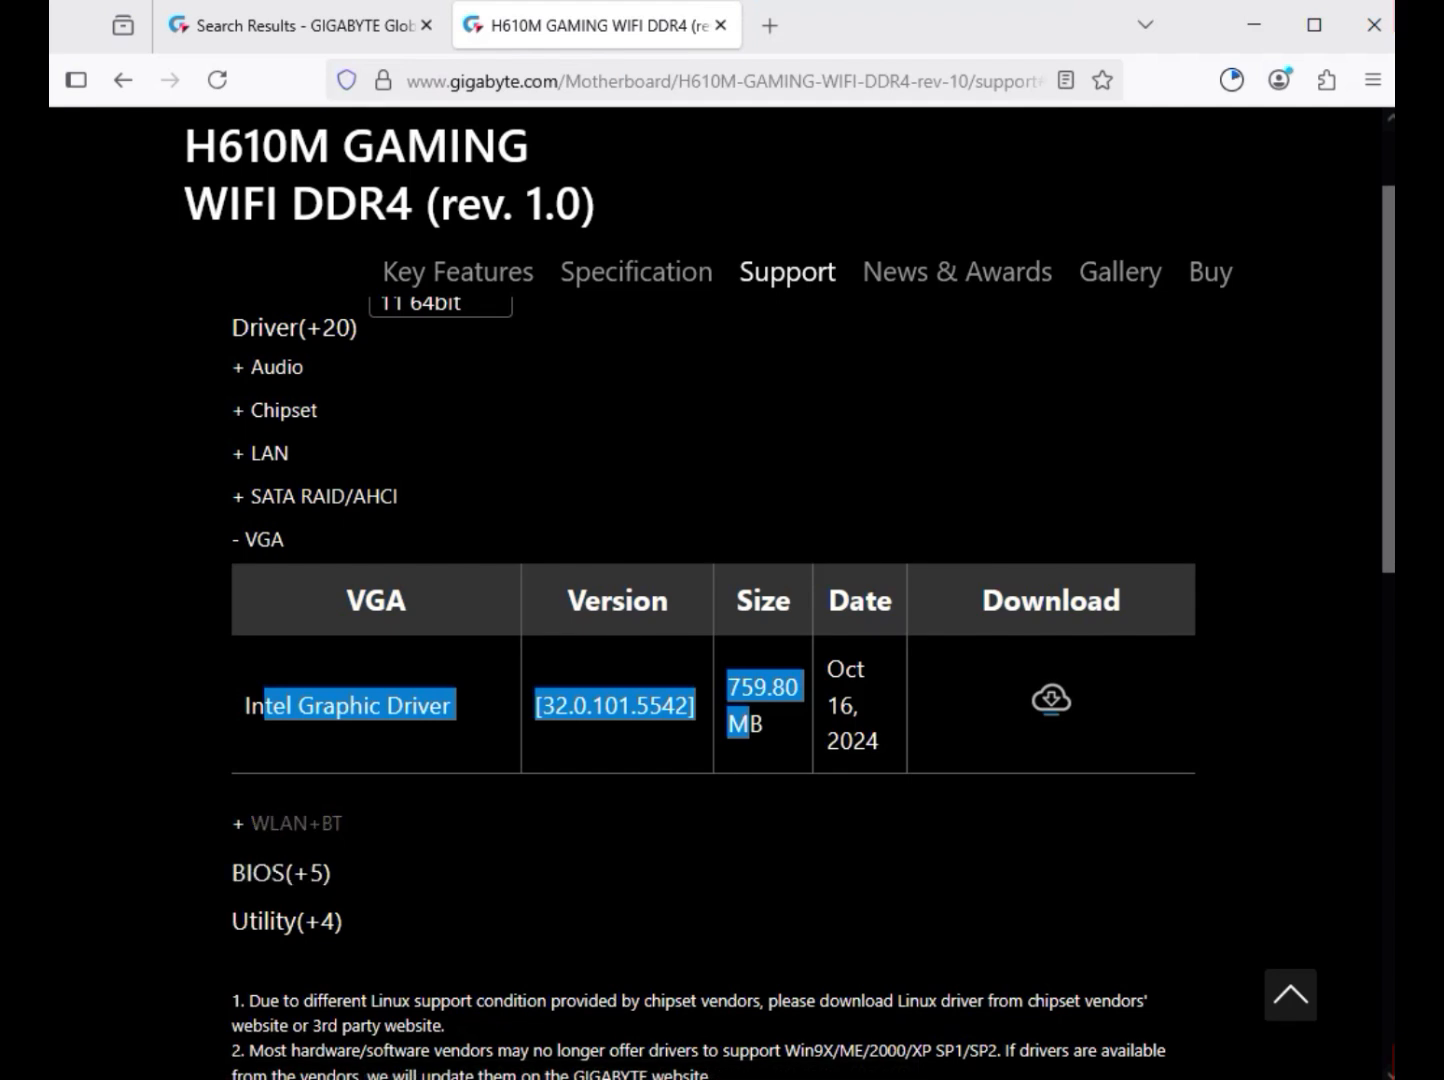
Expand the WLAN+BT drivers and download the Intel Bluetooth Driver version 23.20.0.3
left_click(290, 823)
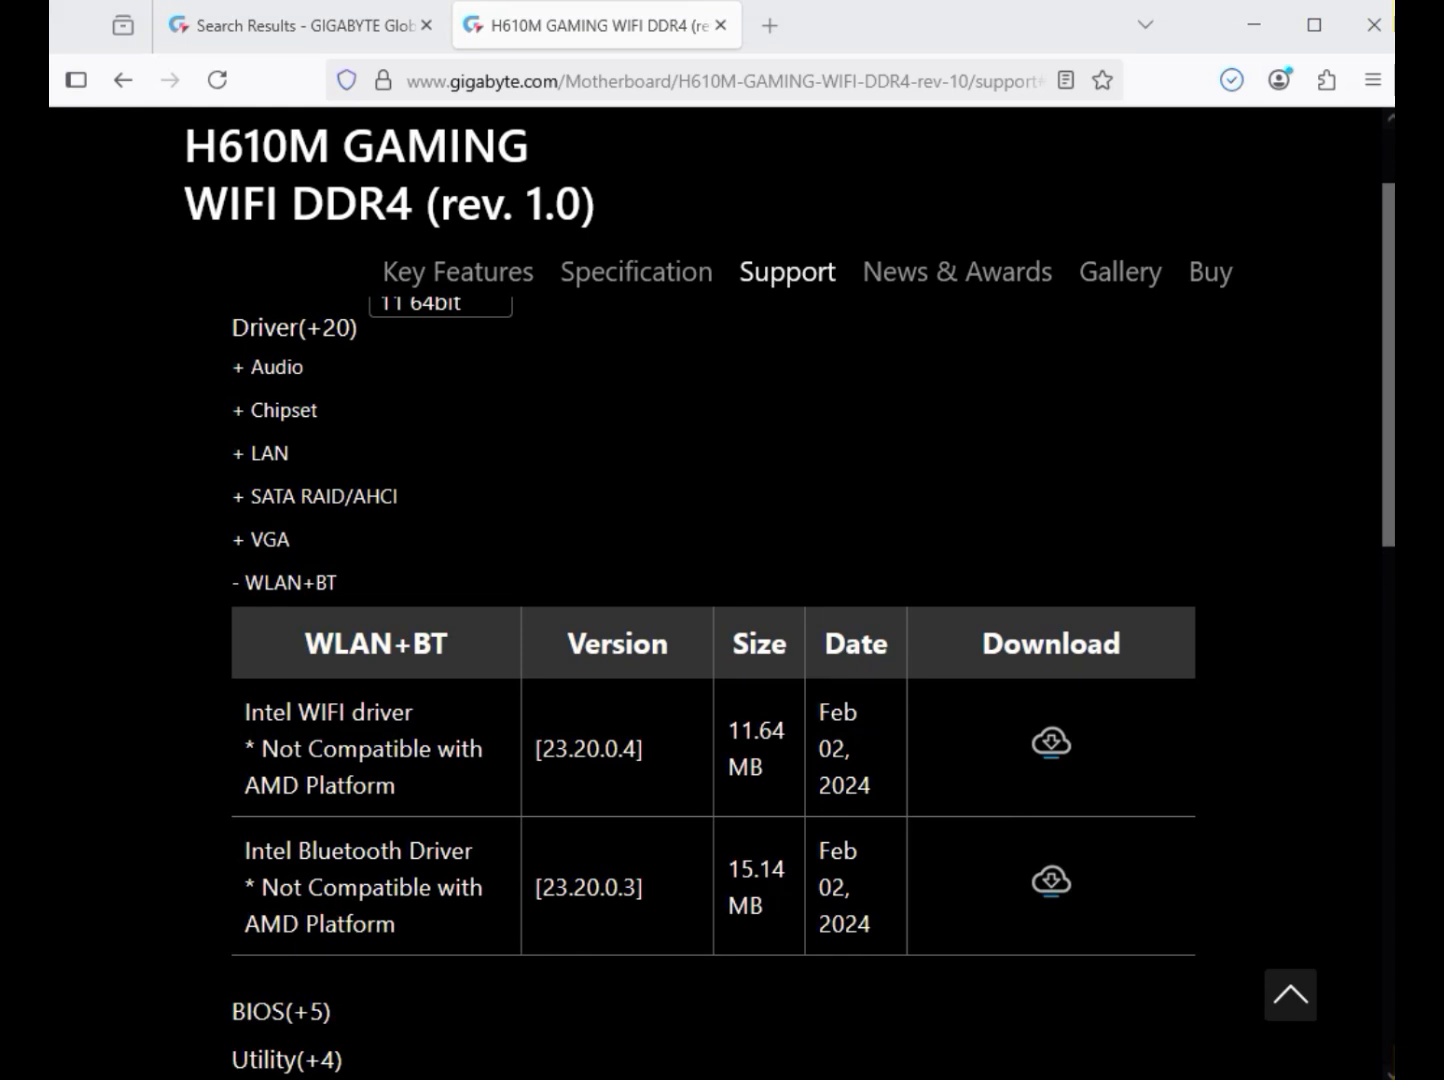
left_click_drag(310, 850, 402, 850)
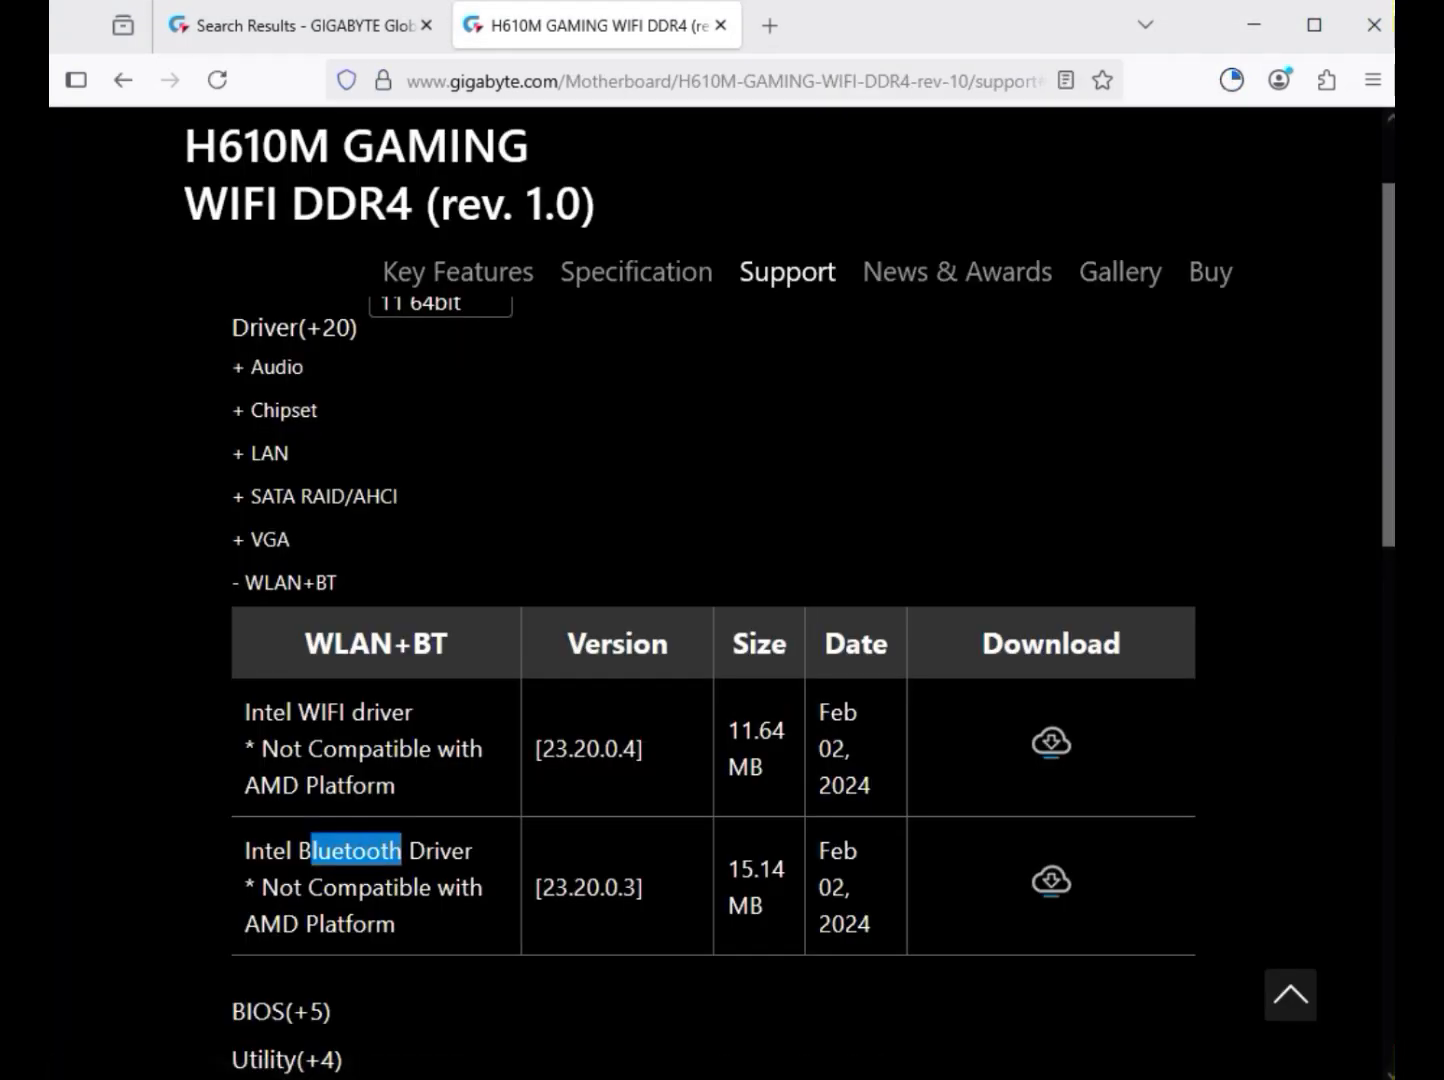
left_click(1051, 880)
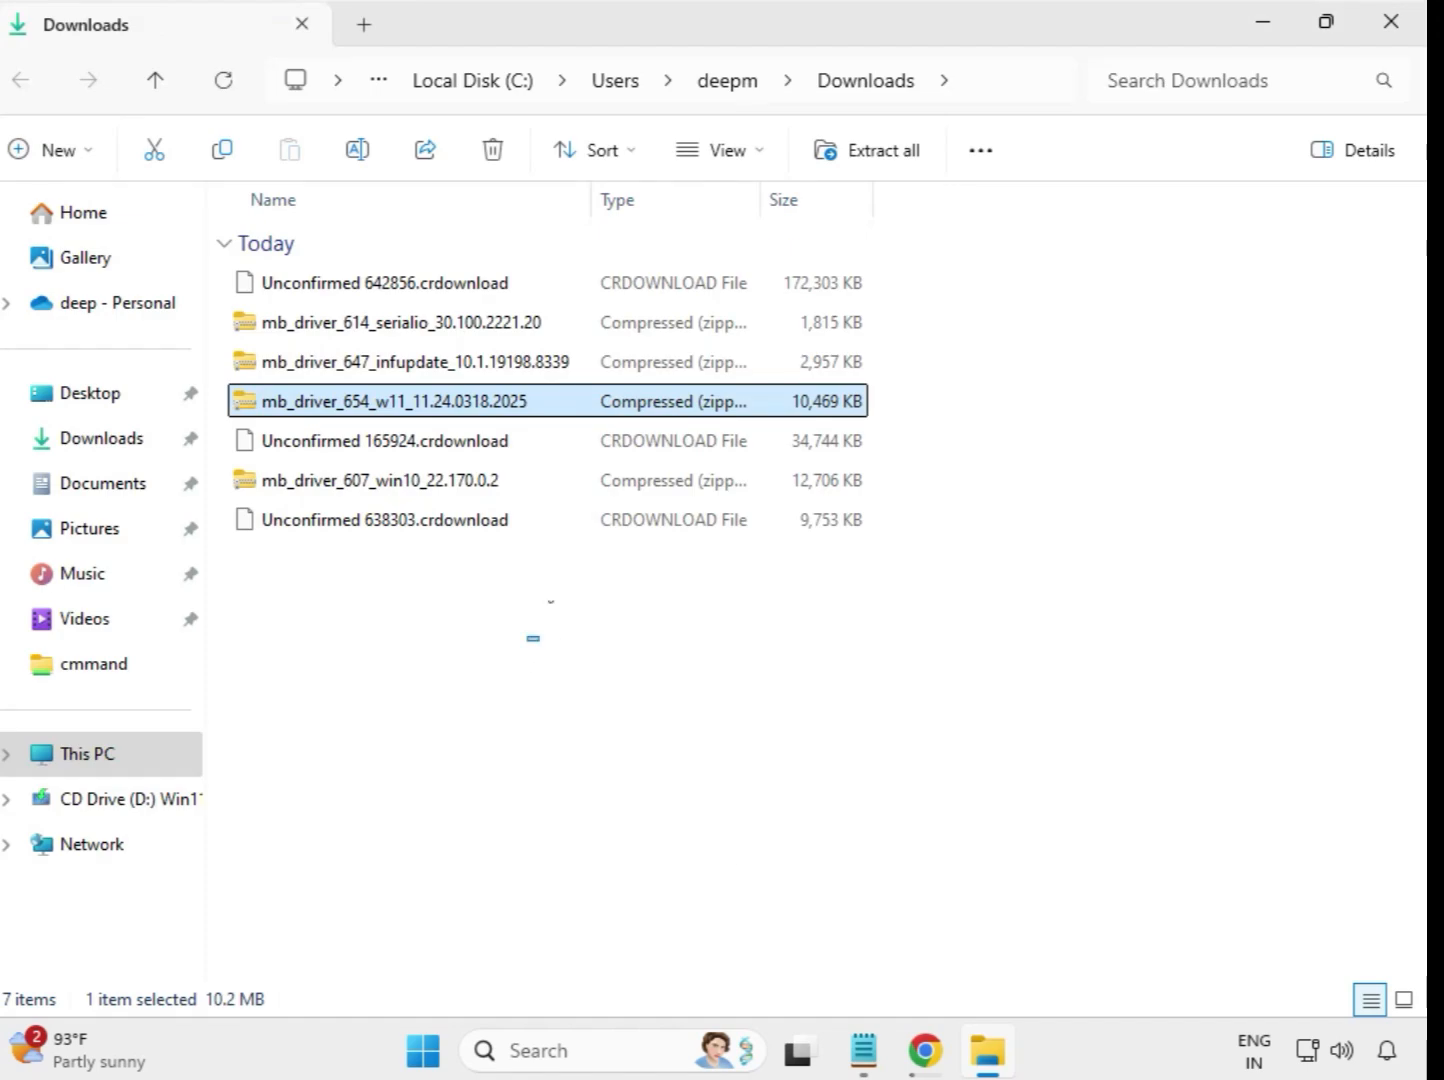
left_click_drag(528, 640, 493, 287)
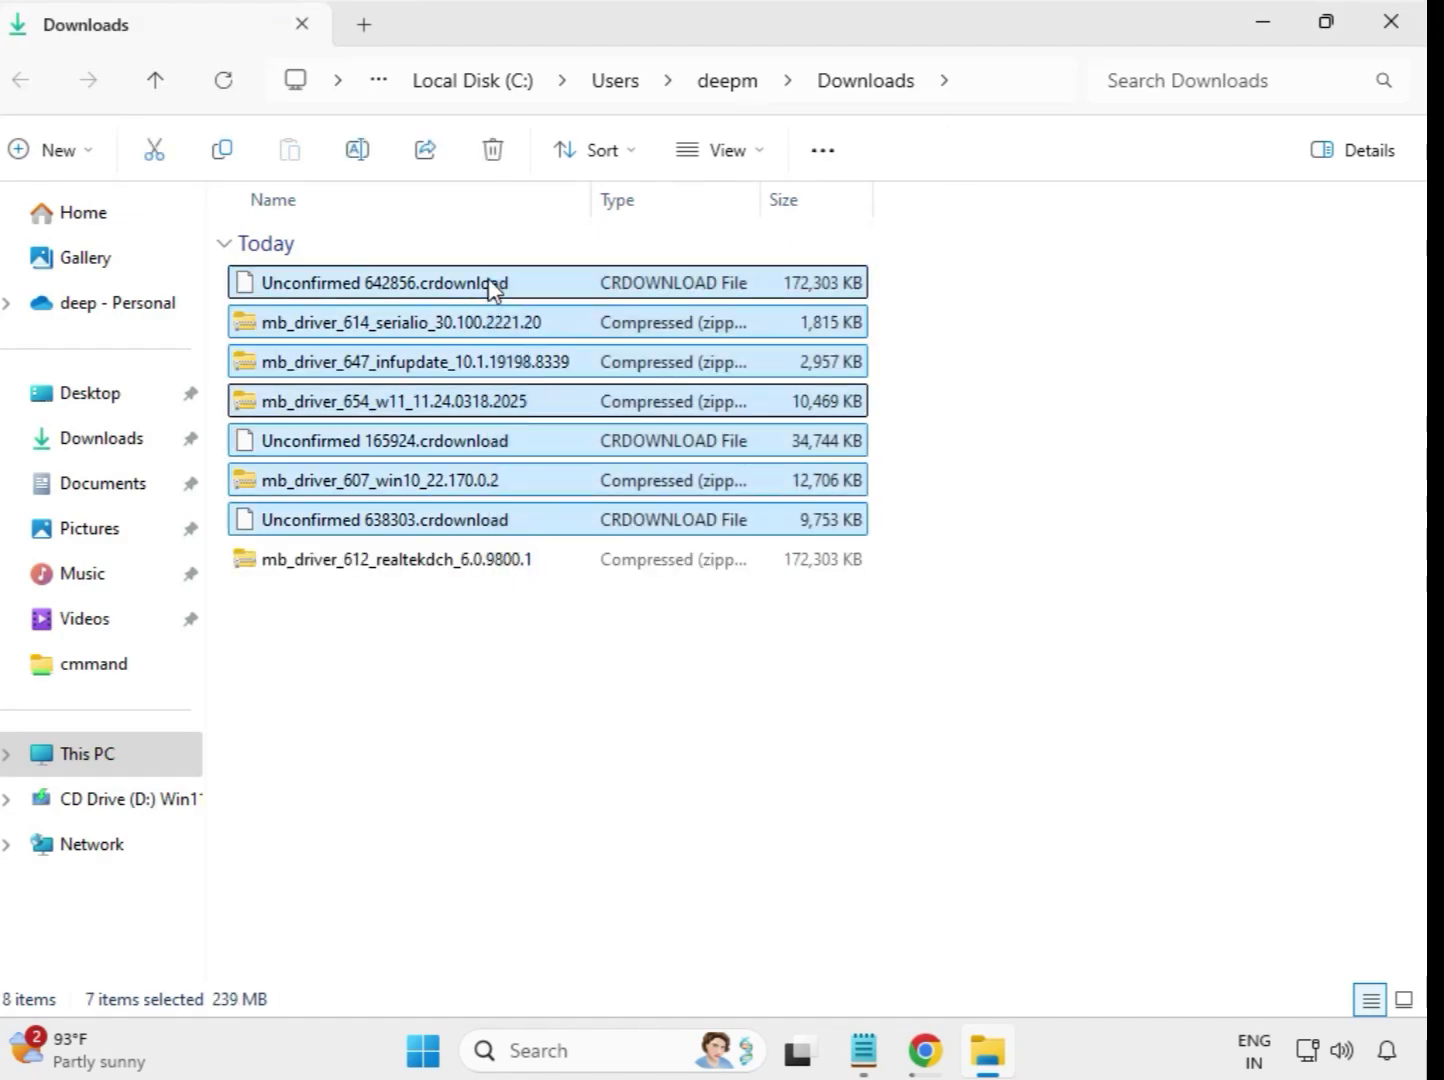
left_click(777, 670)
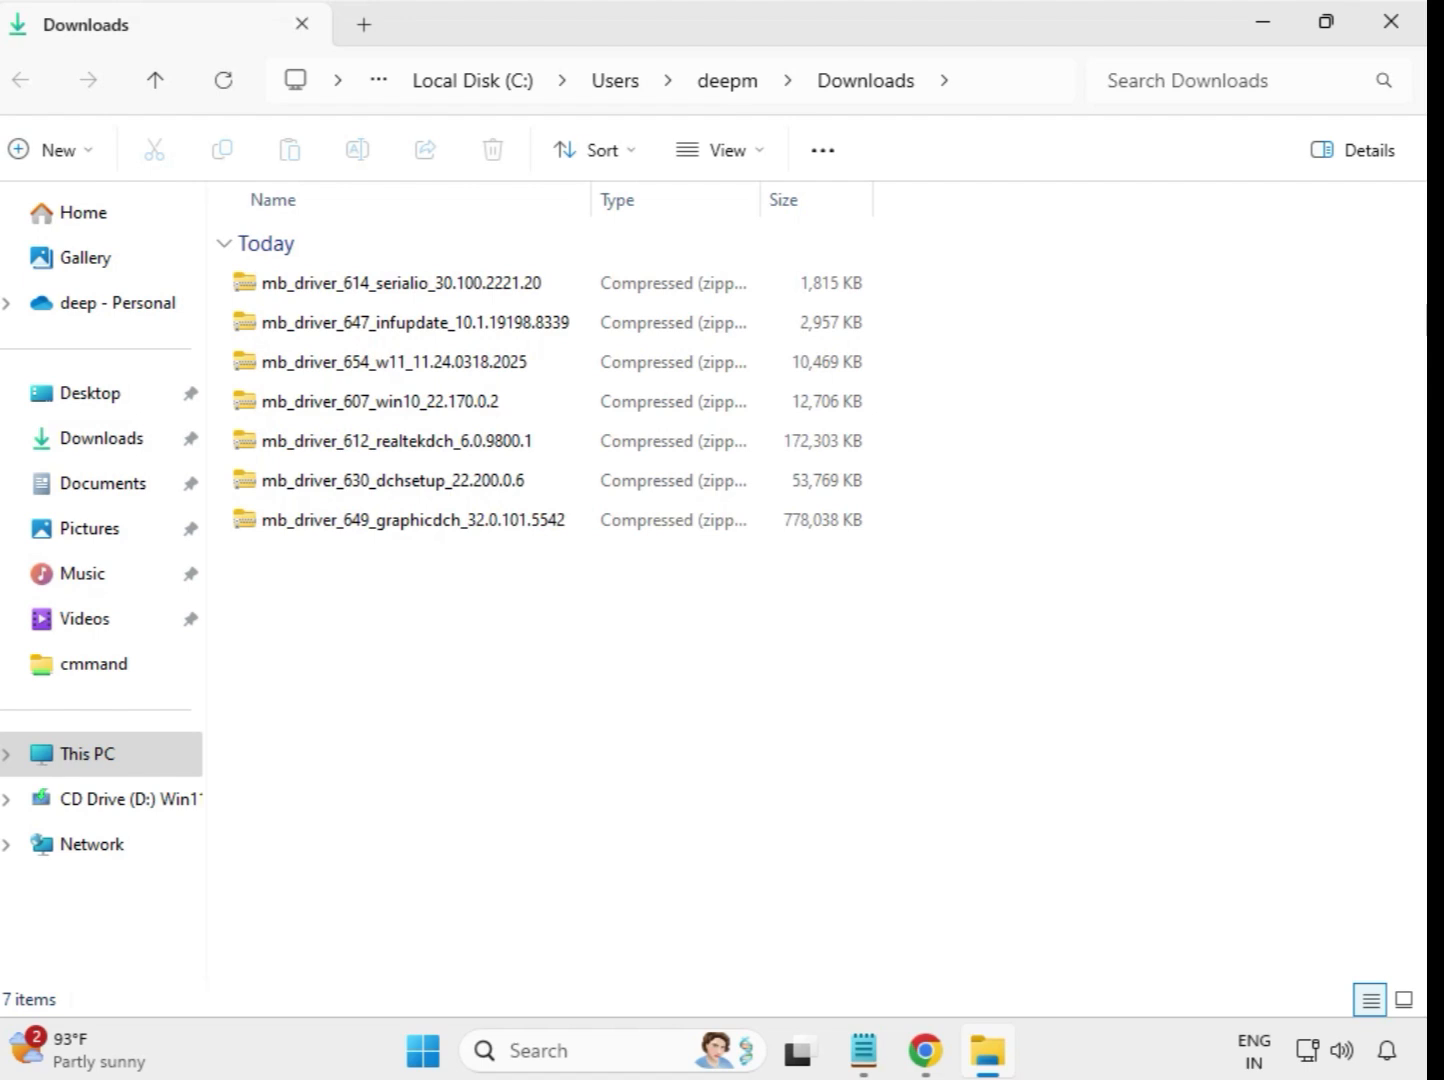
Extract the mb_driver_614_serialio_30.100.2221.20 archive within Downloads, close the extraction window and select the extracted folder
left_click(369, 288)
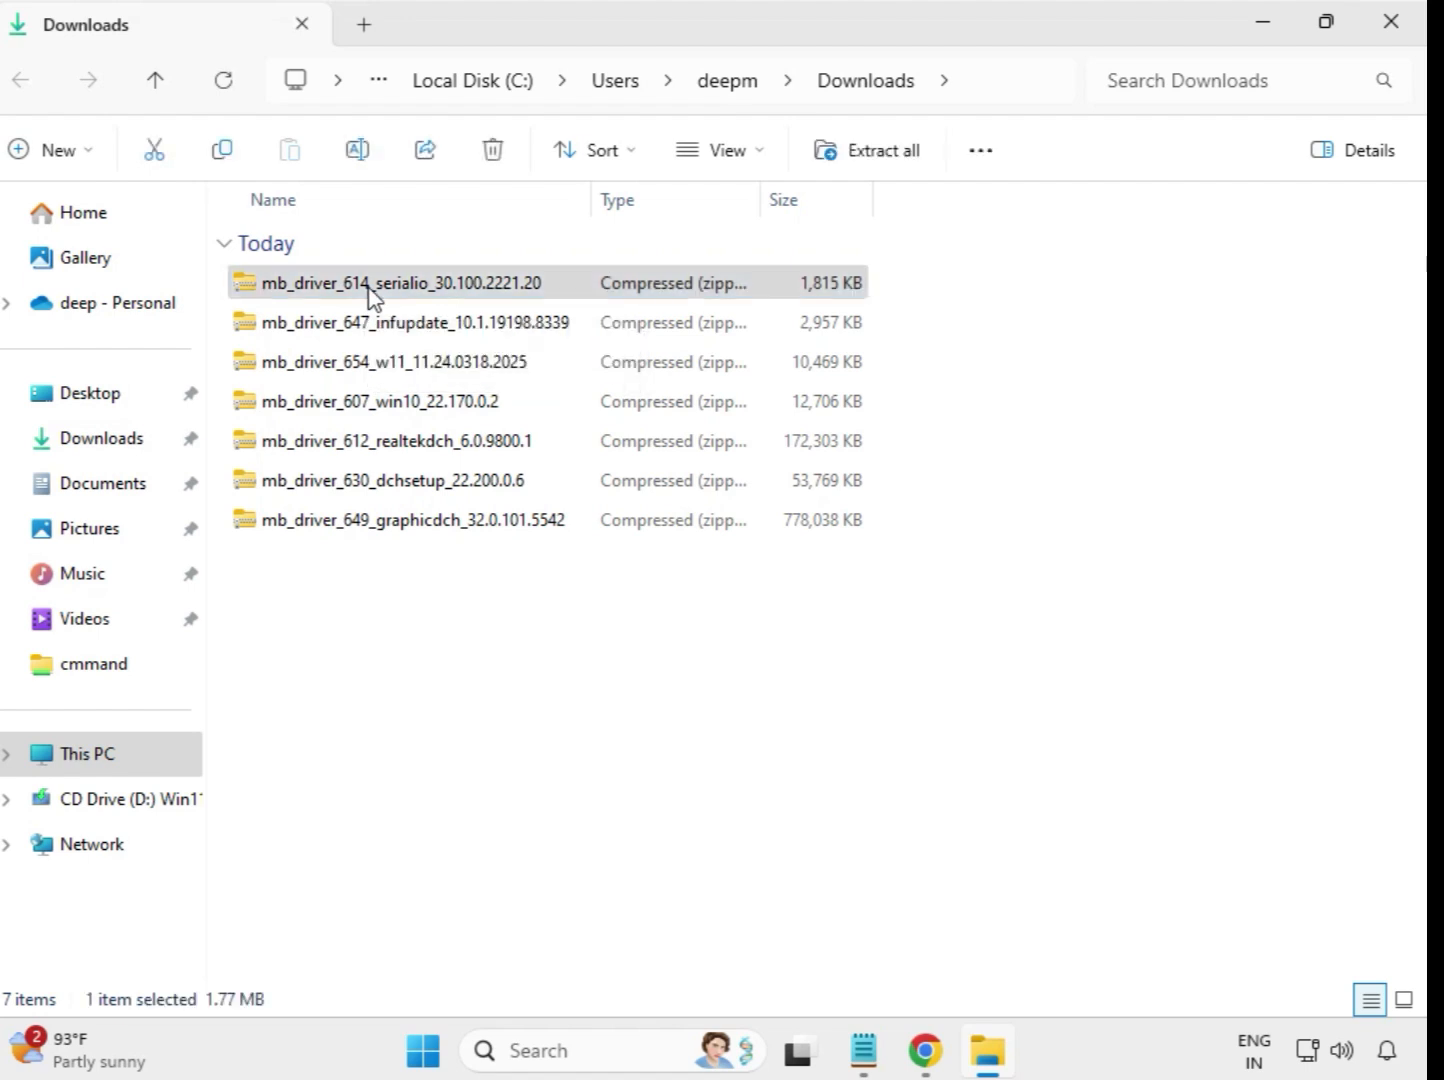
right_click(370, 290)
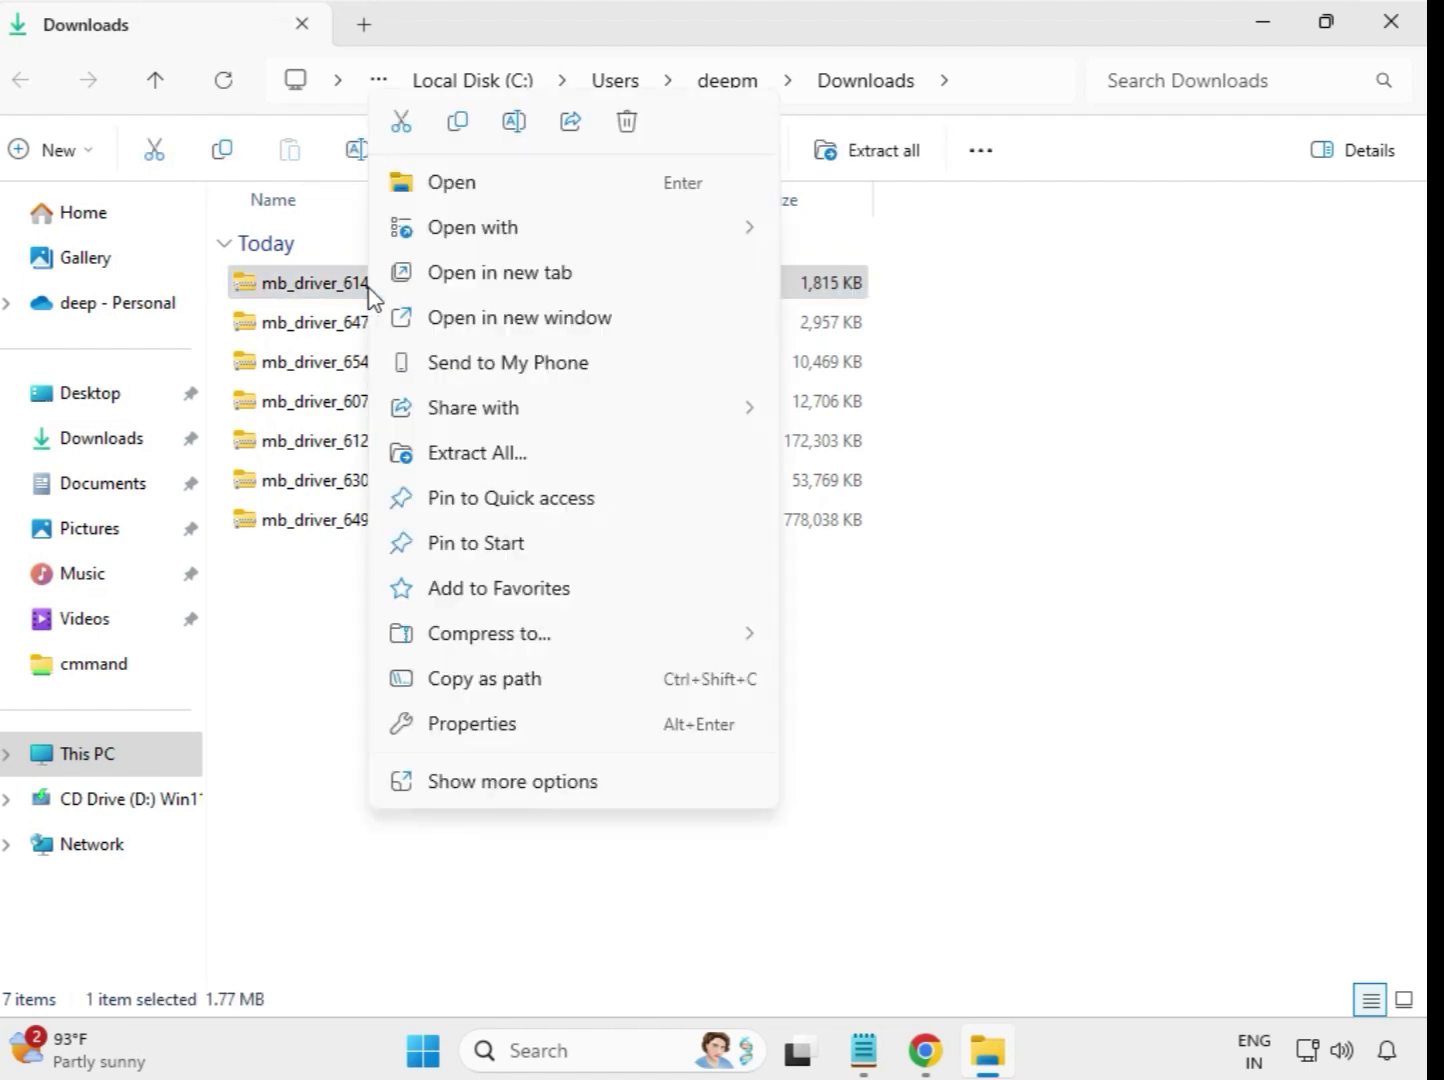
left_click(477, 453)
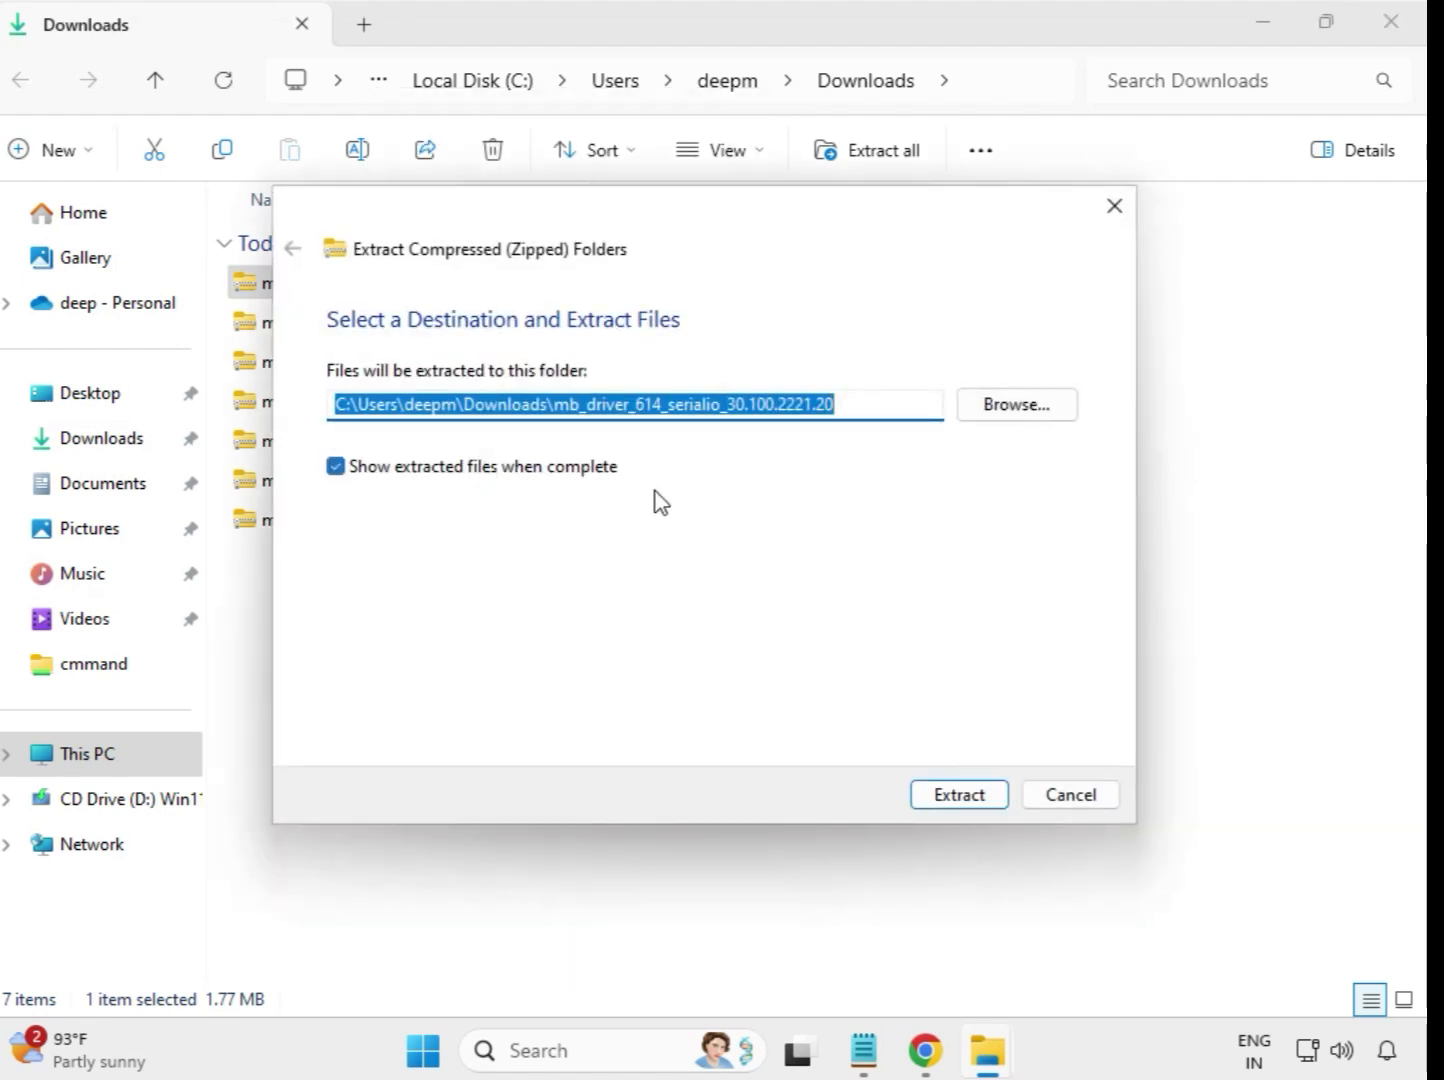
left_click(971, 795)
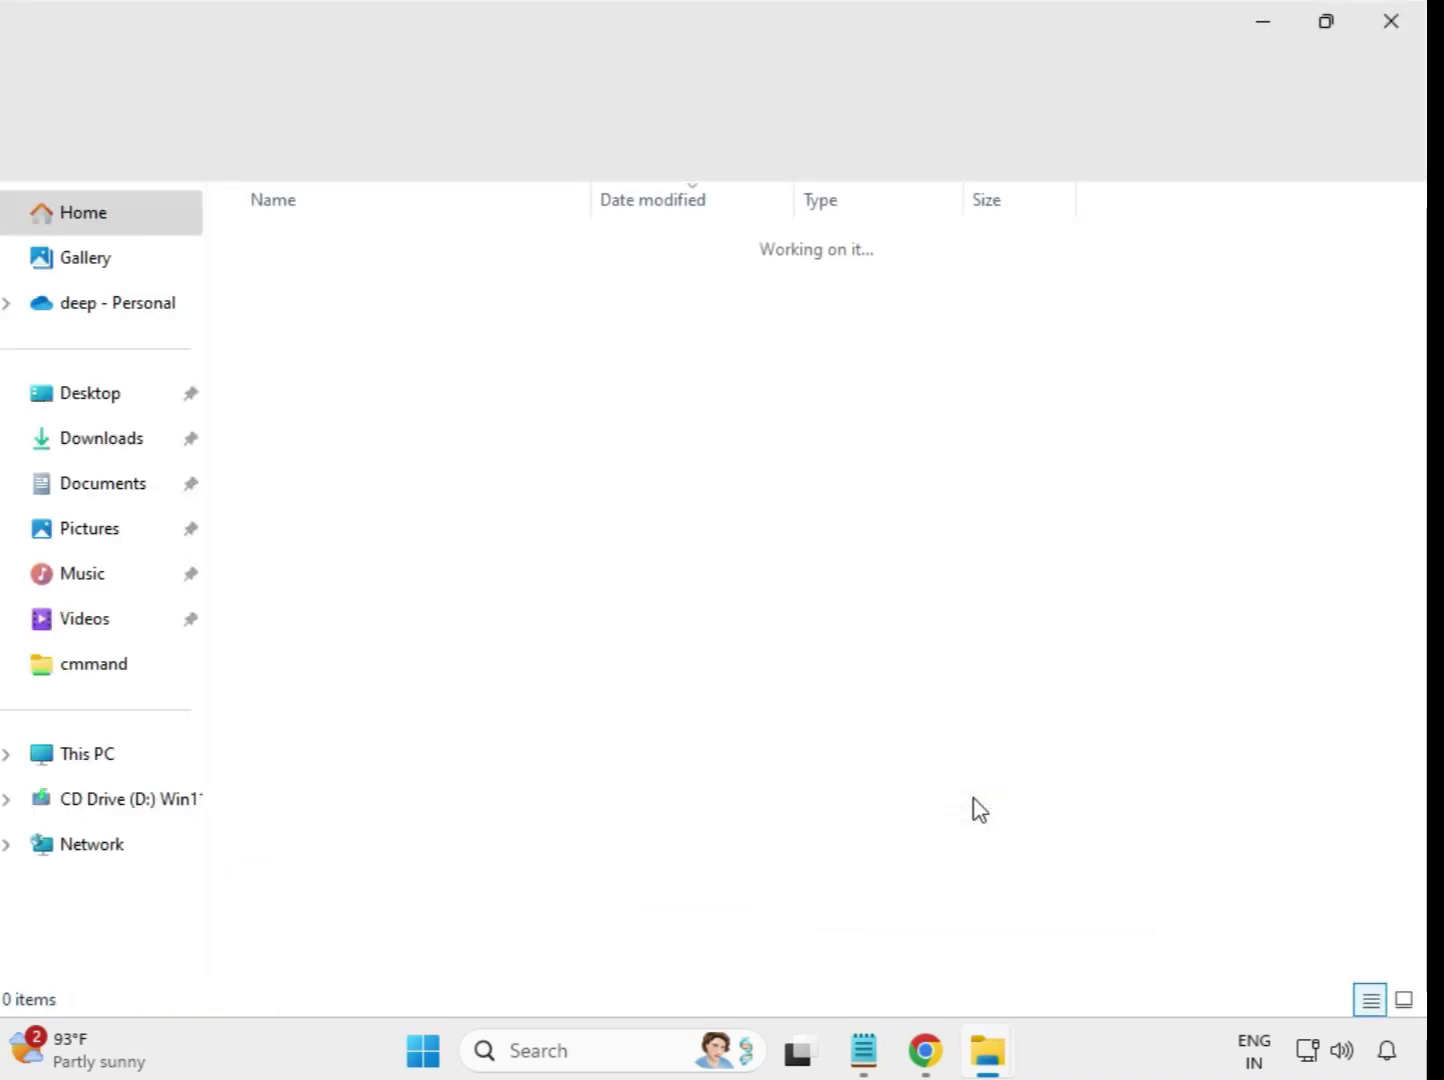
left_click(1392, 22)
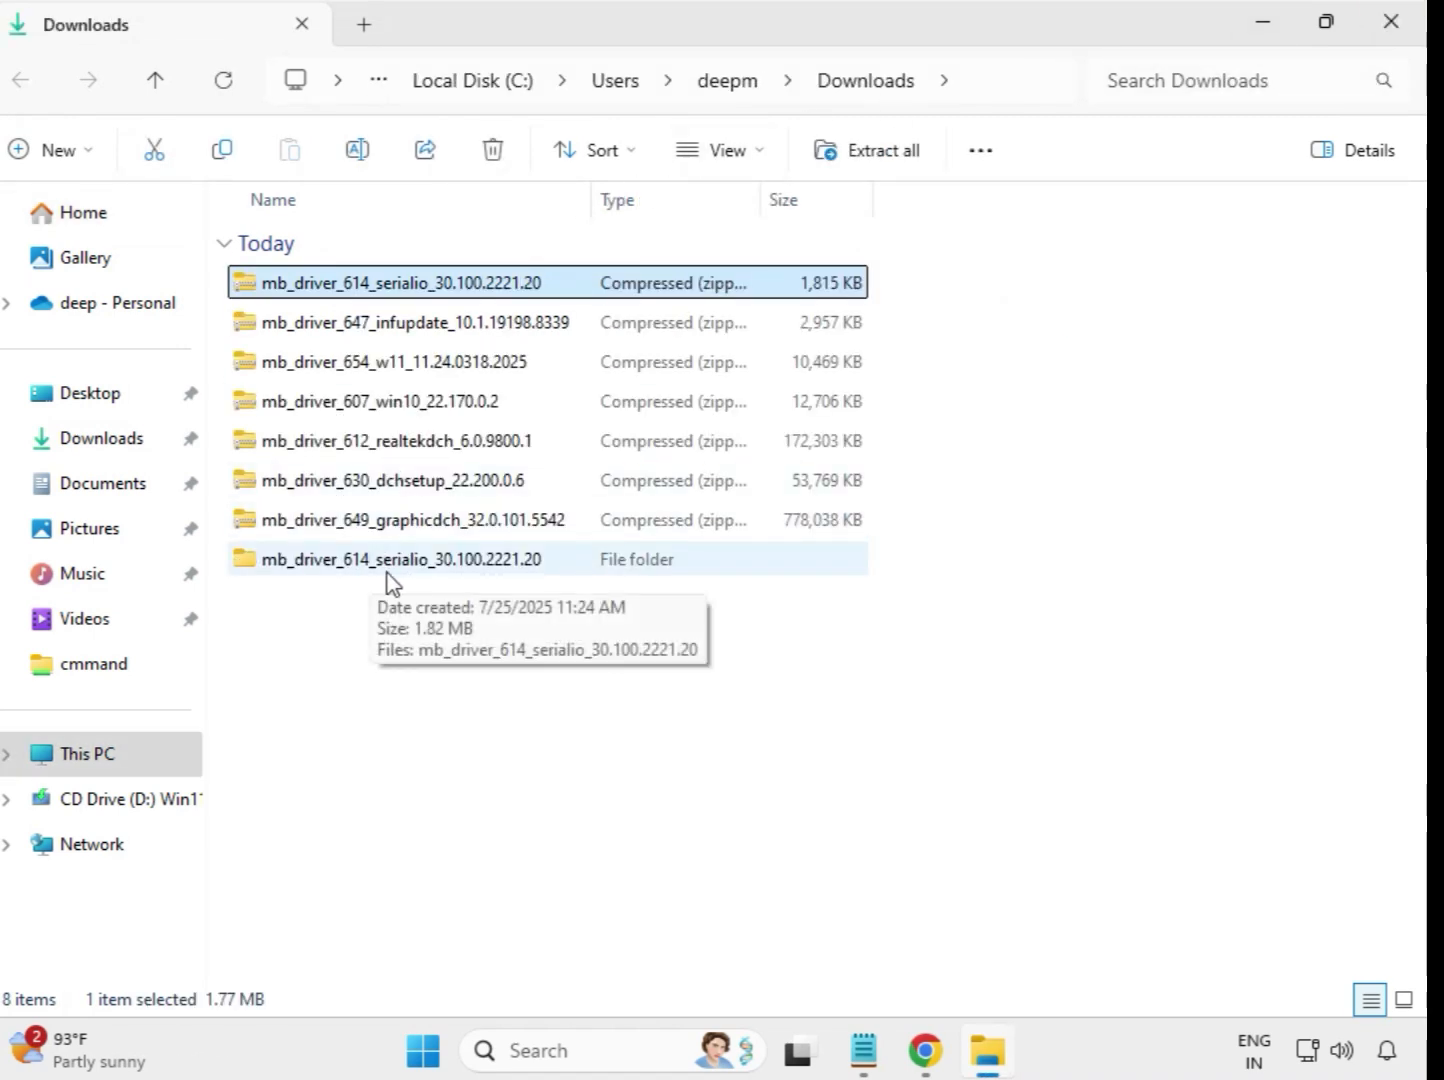
left_click(300, 563)
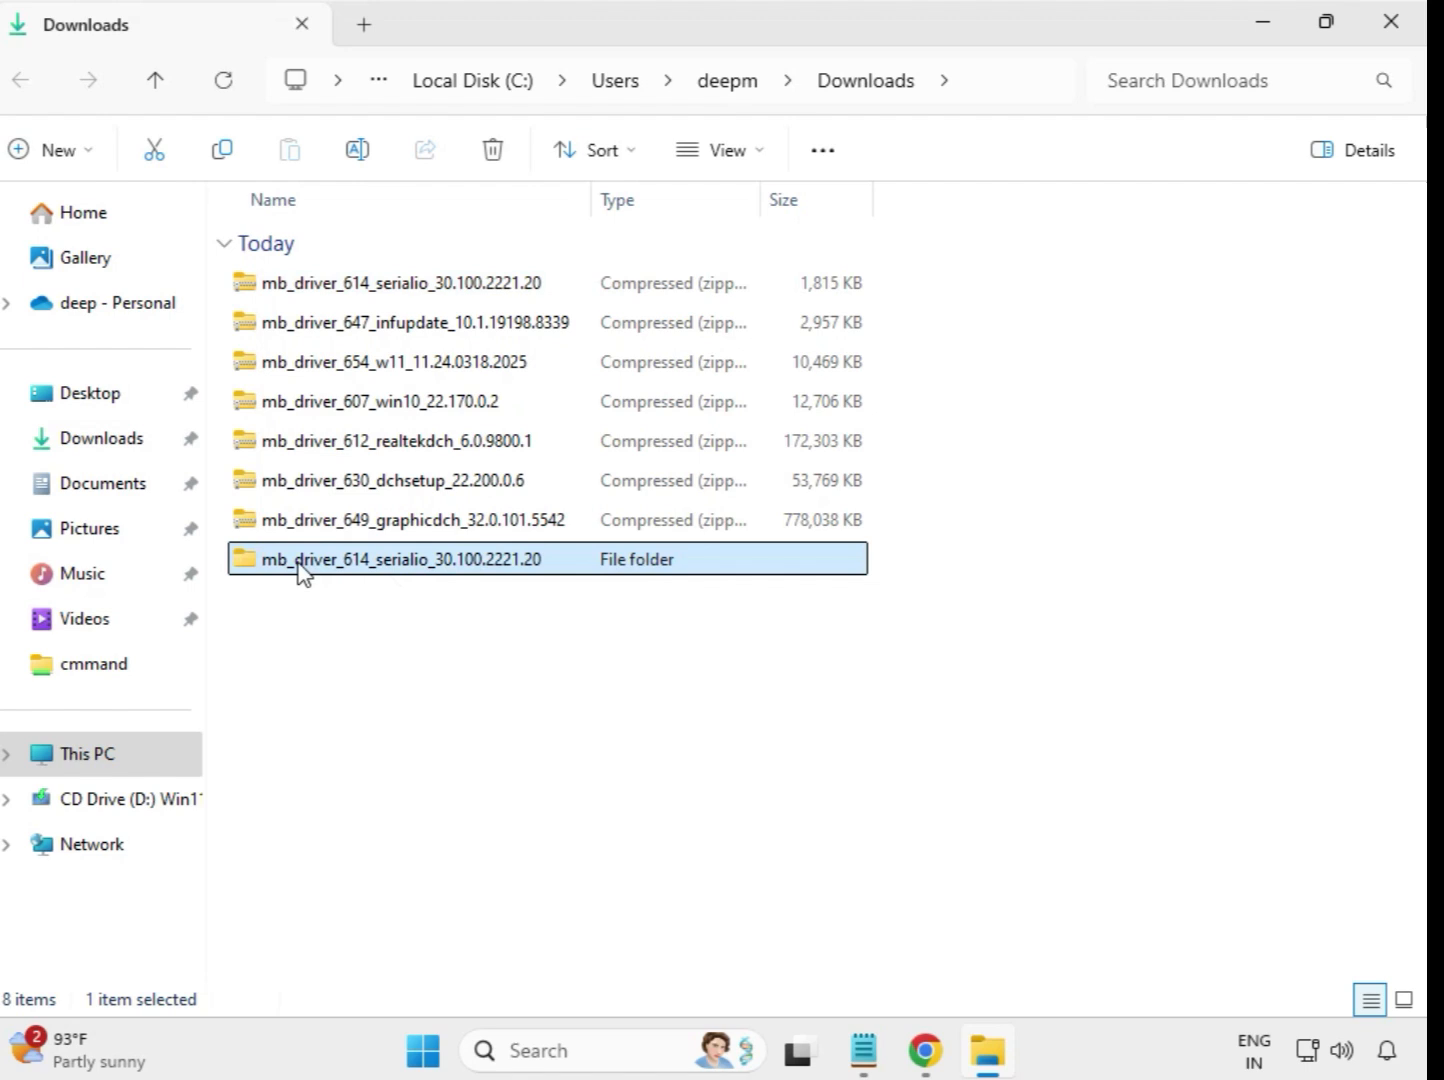
Extract the mb_driver_647_infupdate_10.1.19198.8339 archive to its own folder in Downloads and close the extracted files window
left_click(378, 337)
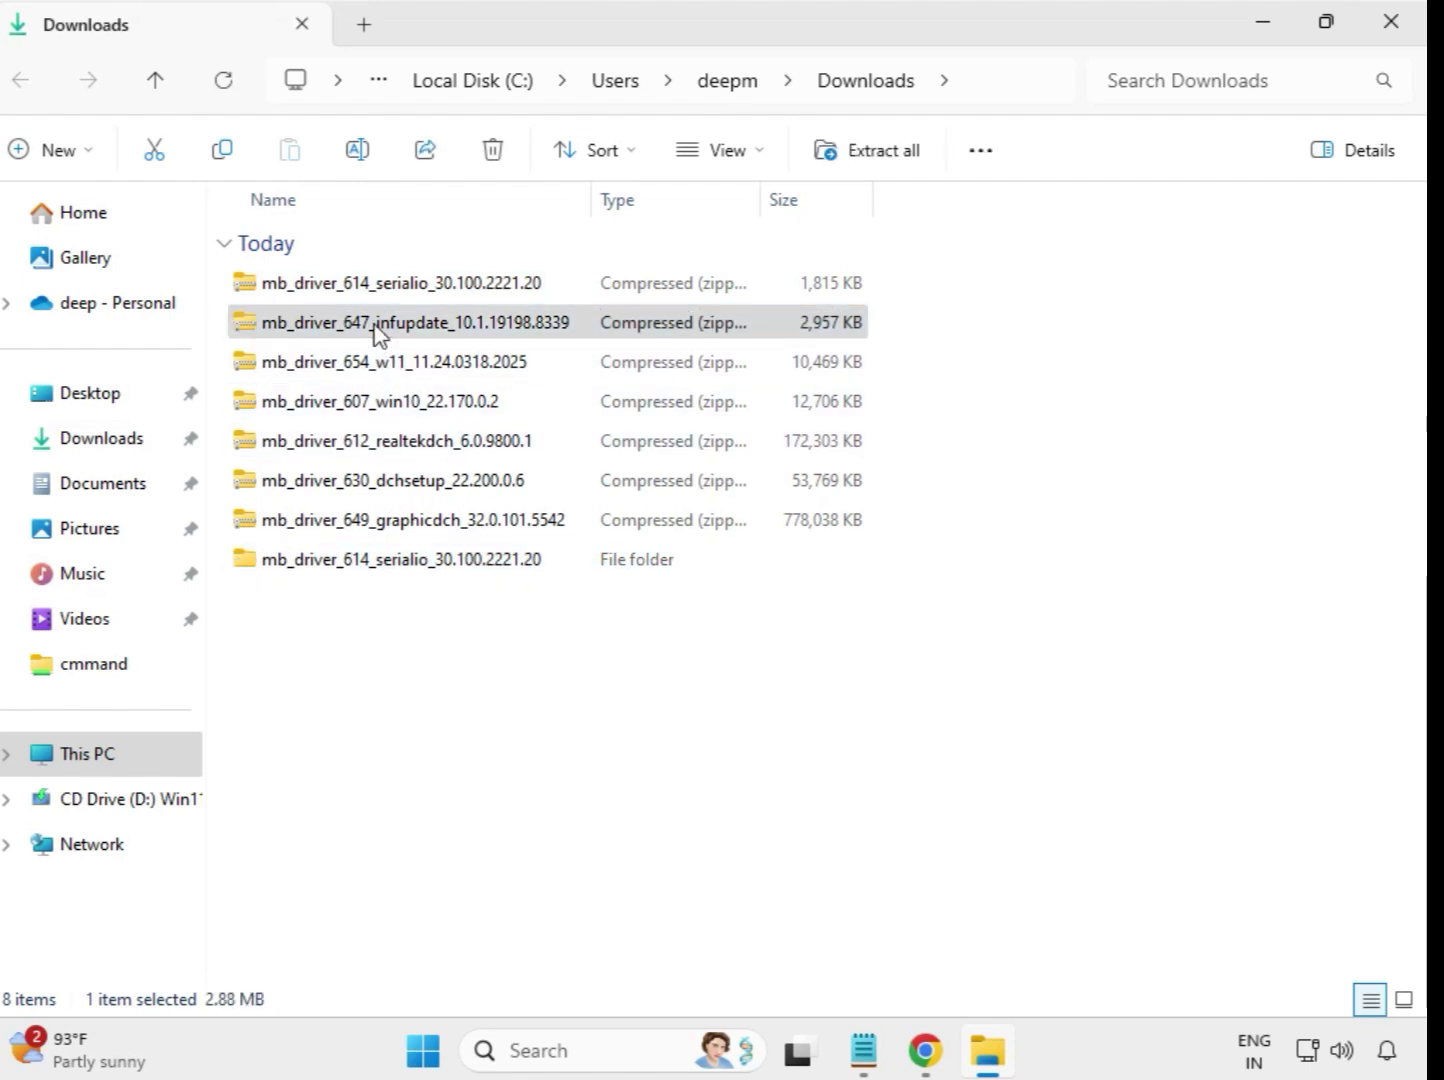
right_click(375, 333)
left_click(483, 468)
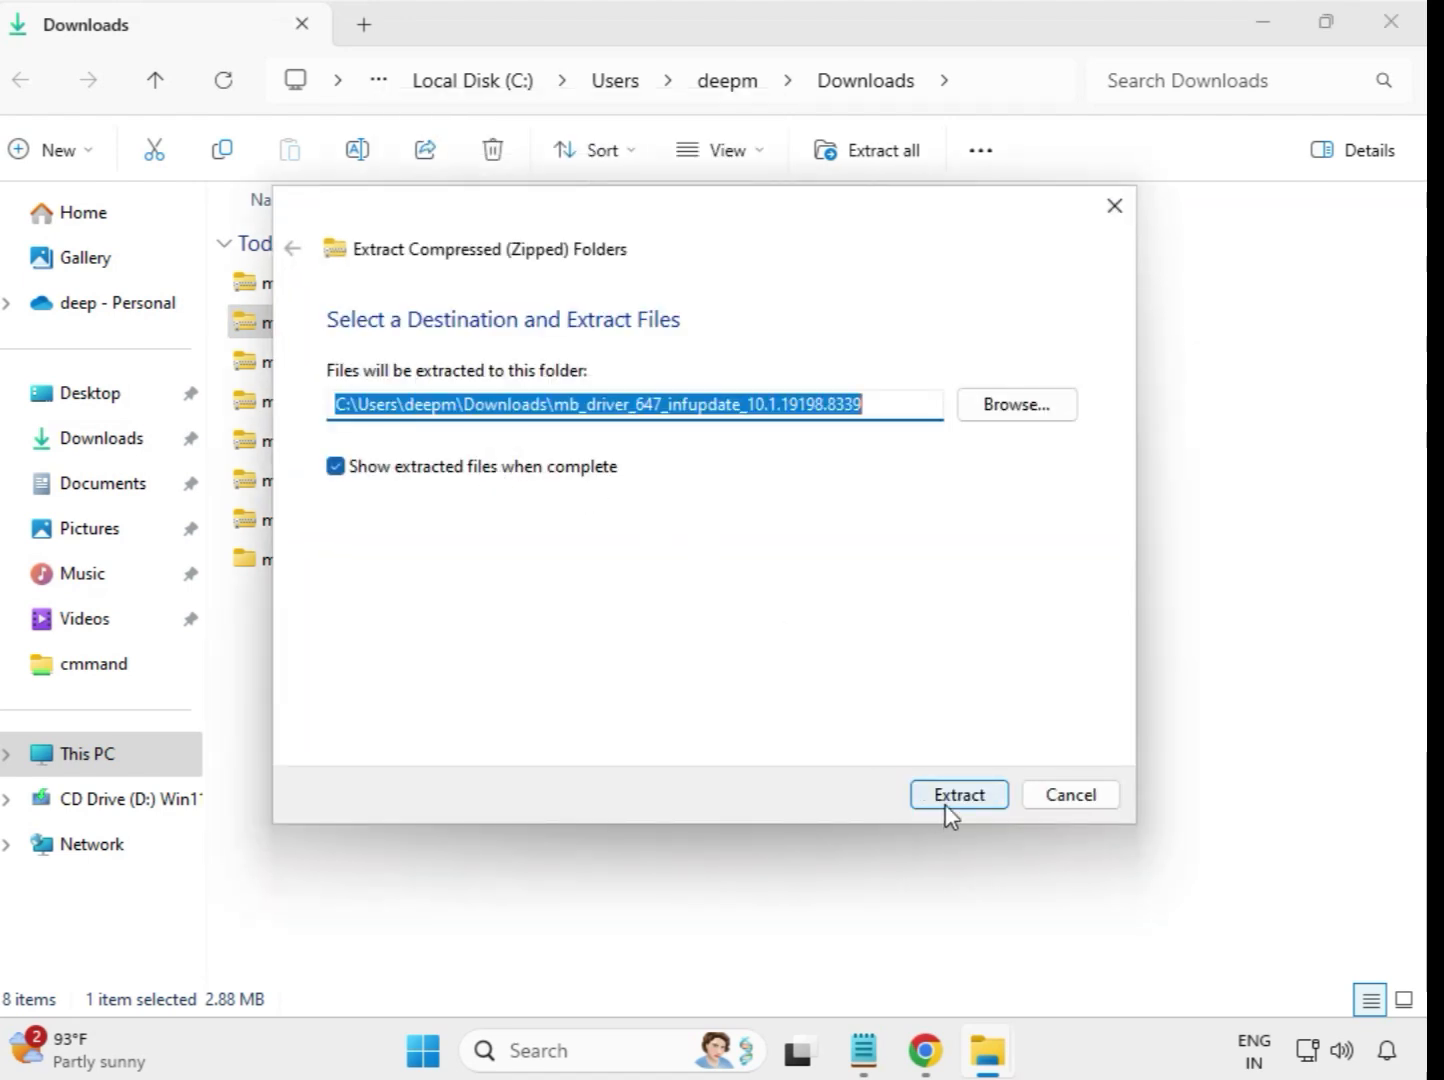
left_click(940, 800)
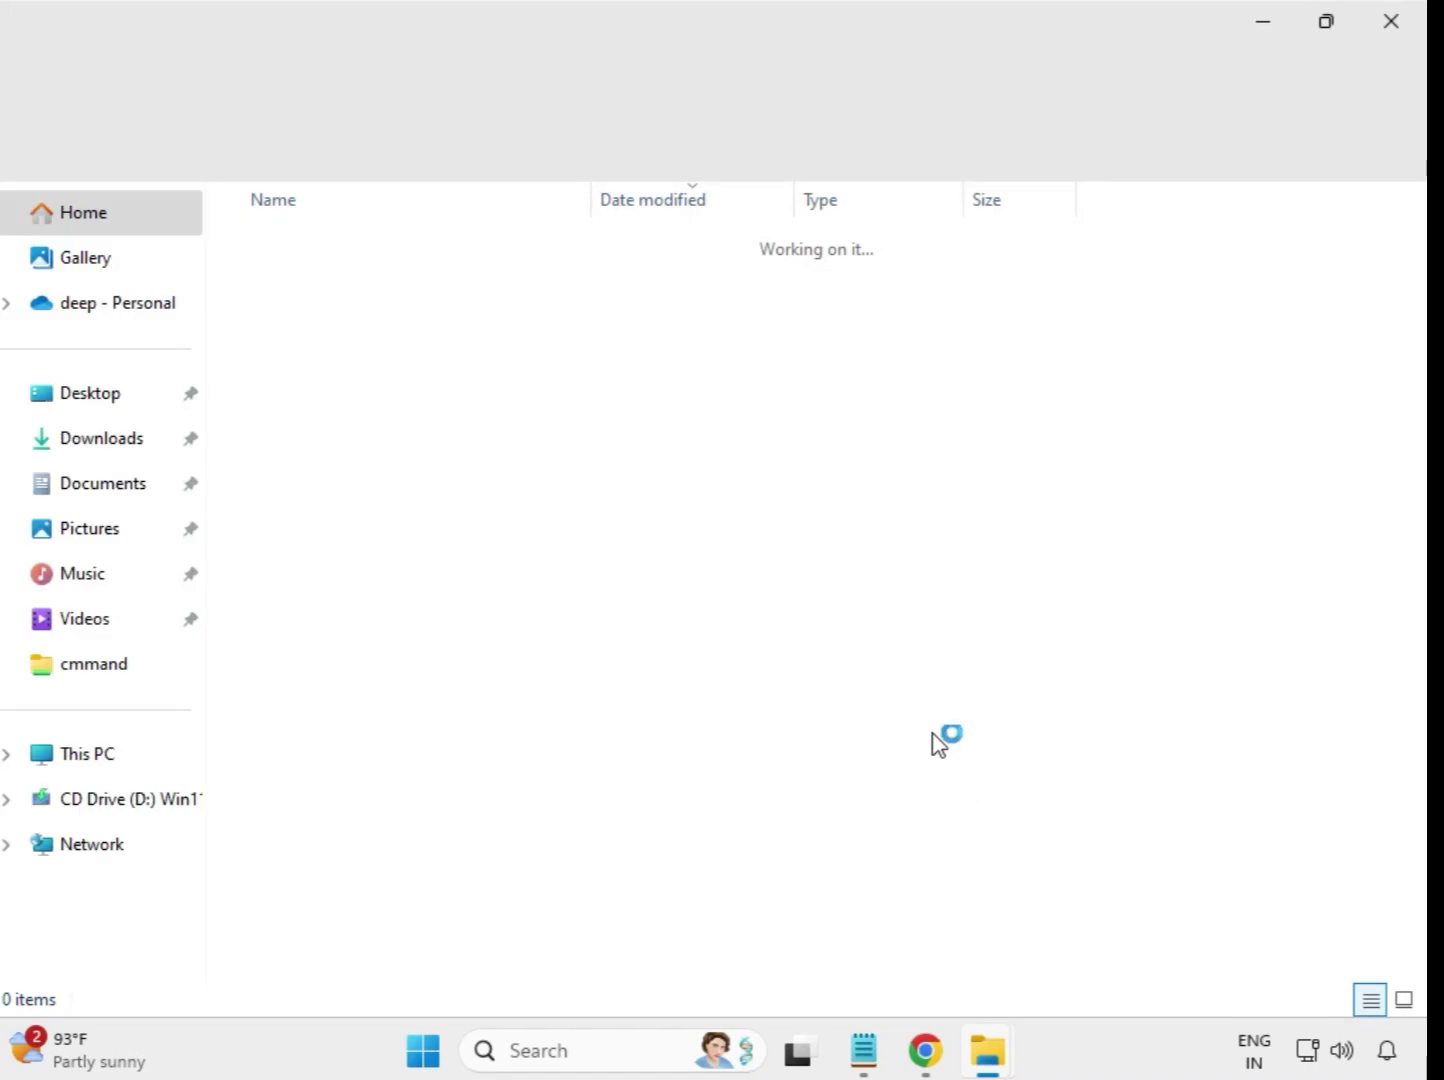
left_click(1390, 22)
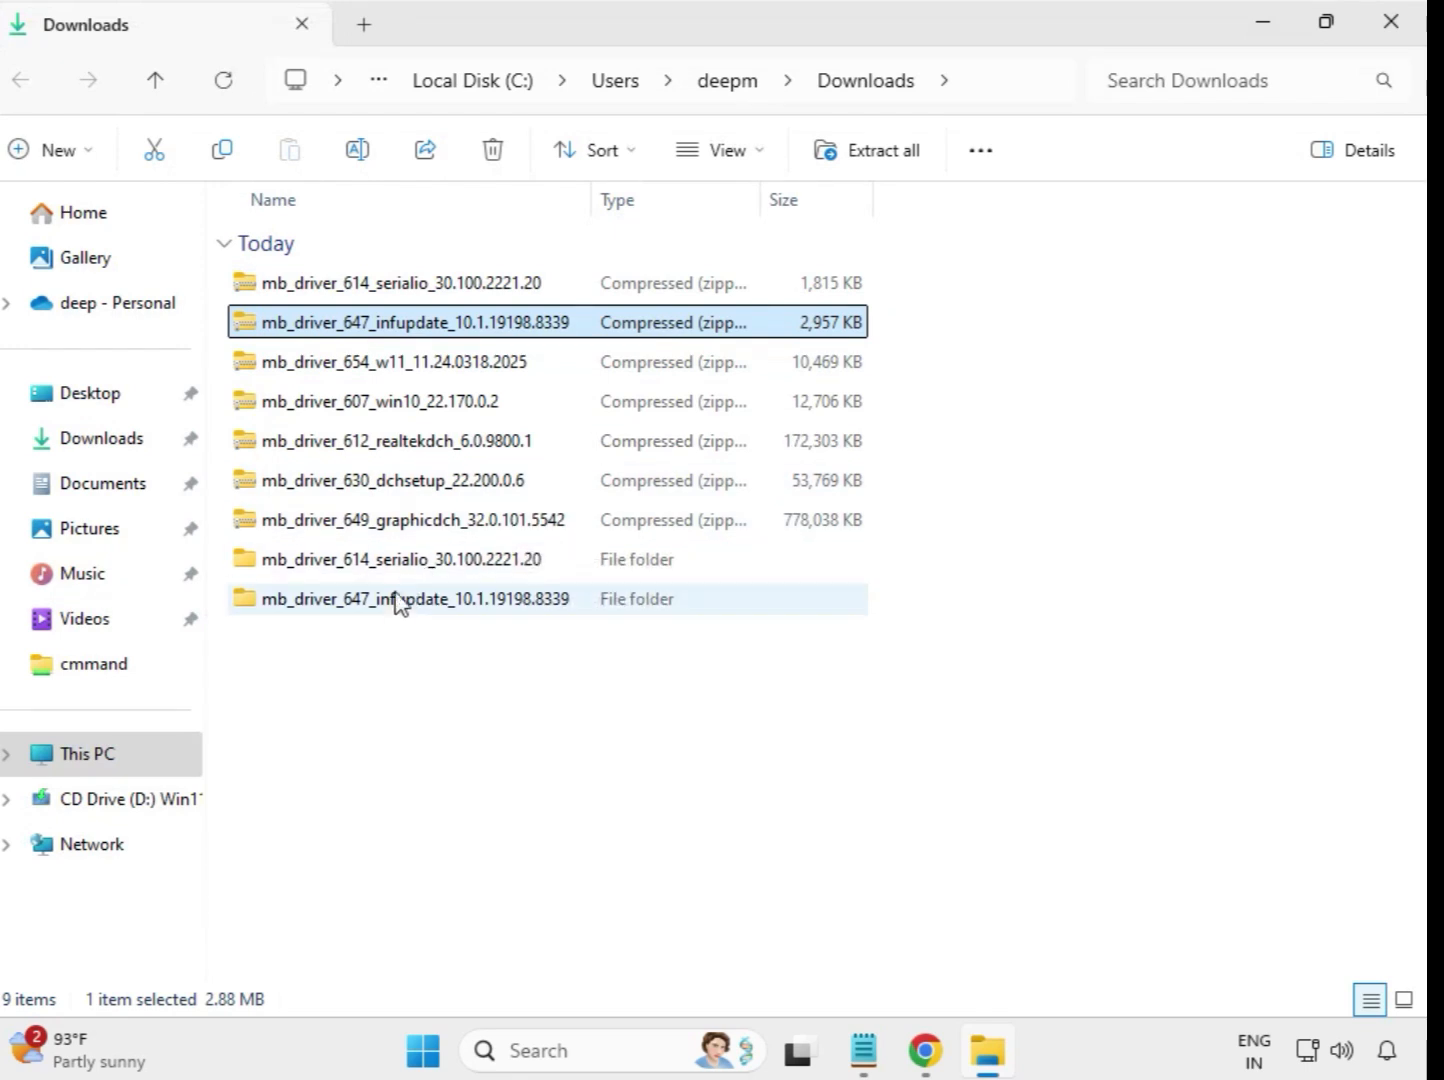
Extract the mb_driver_654_w11_11.24.0318.2025 archive to its own folder in Downloads and close the extracted files window
left_click(366, 370)
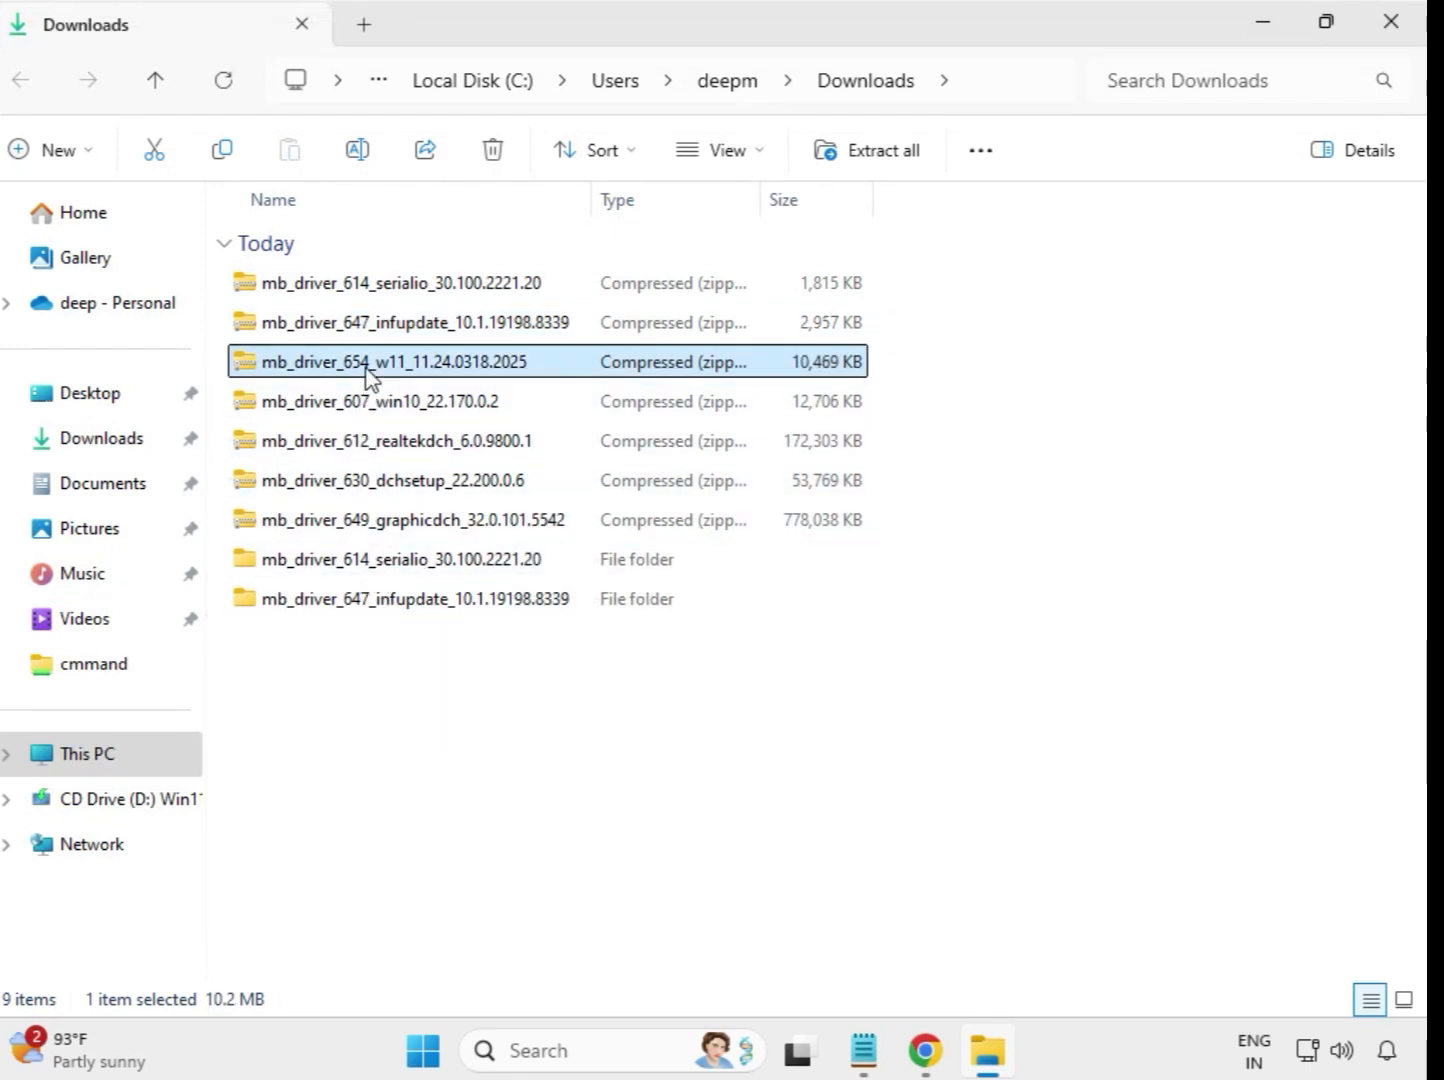
right_click(369, 375)
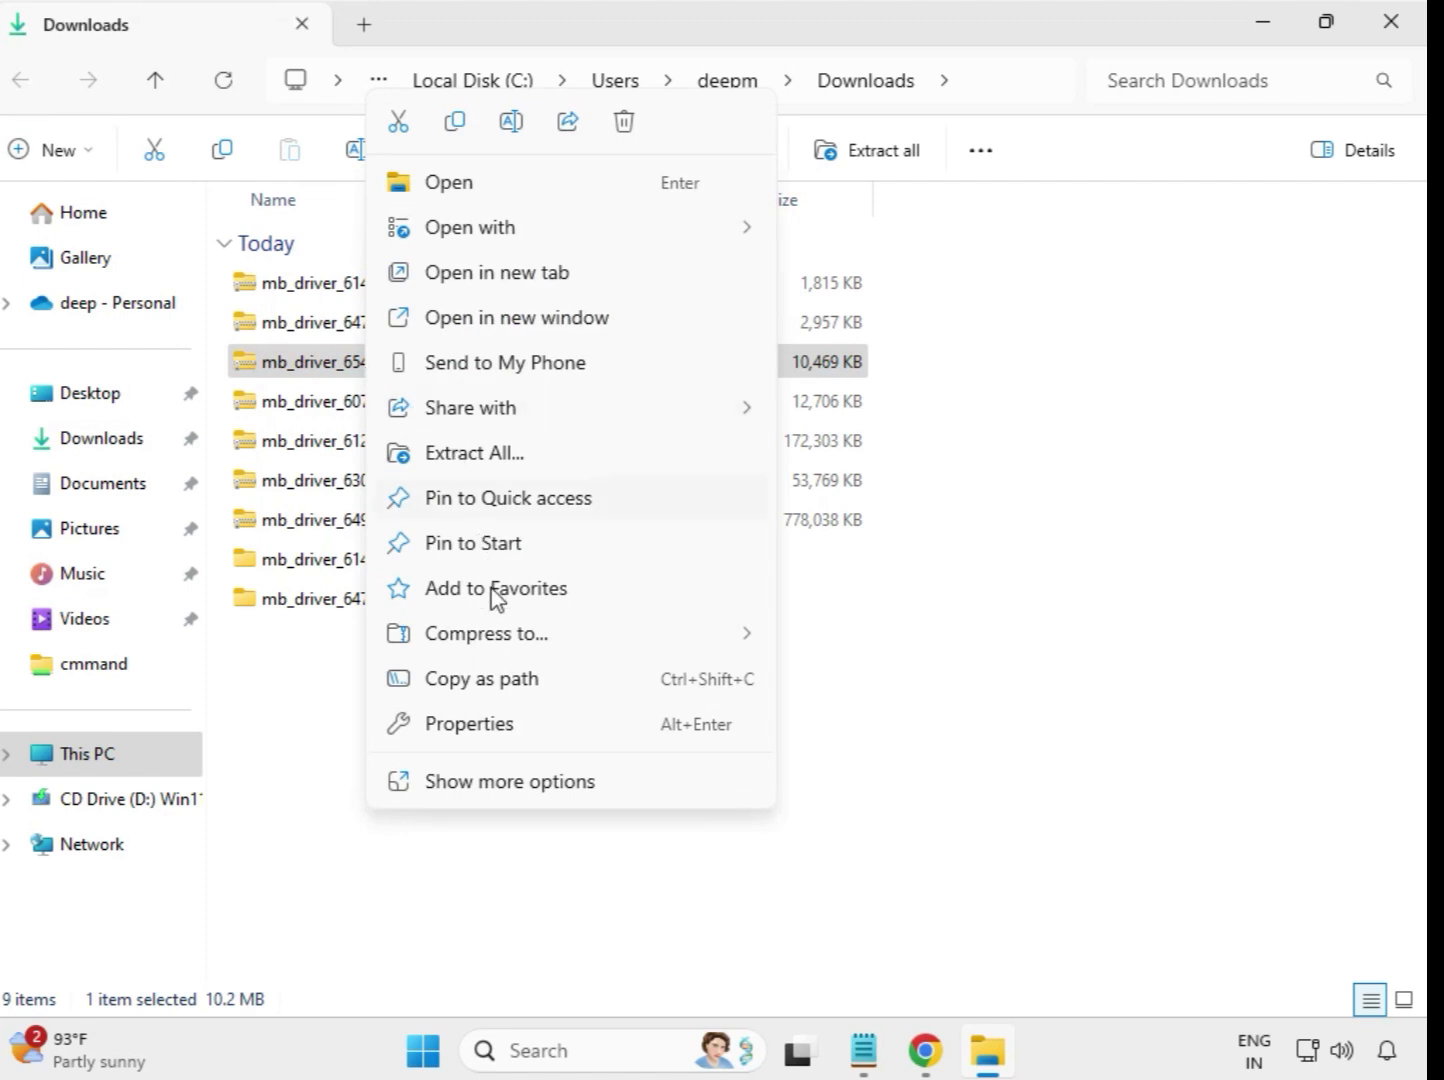
left_click(493, 462)
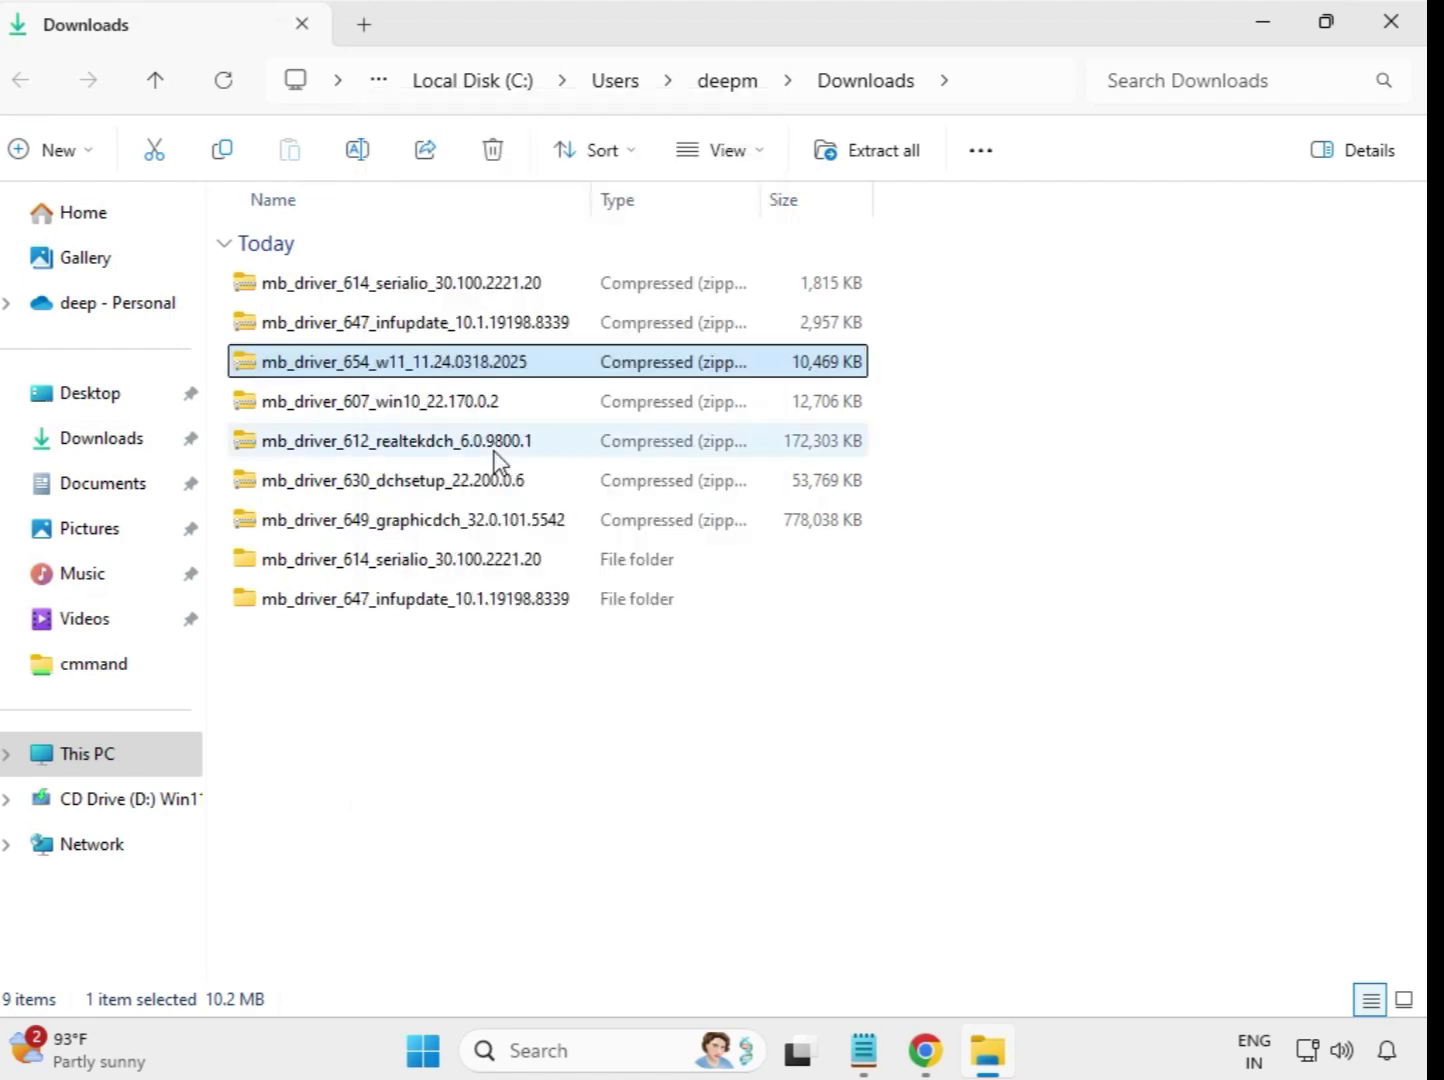
left_click(922, 797)
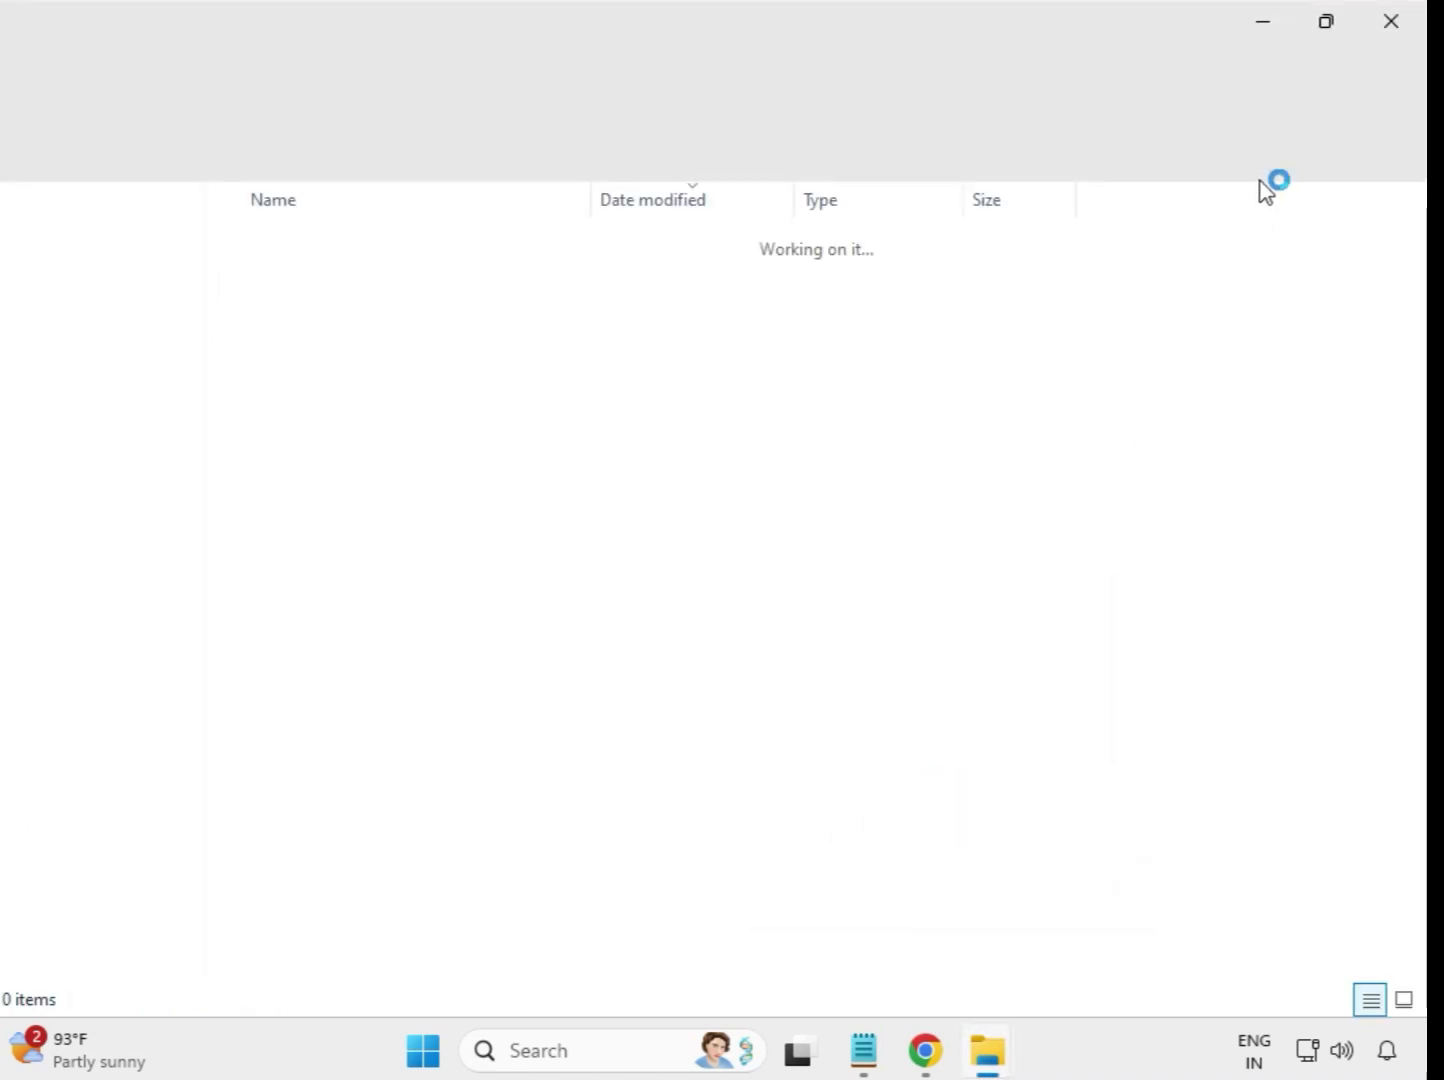
left_click(1397, 32)
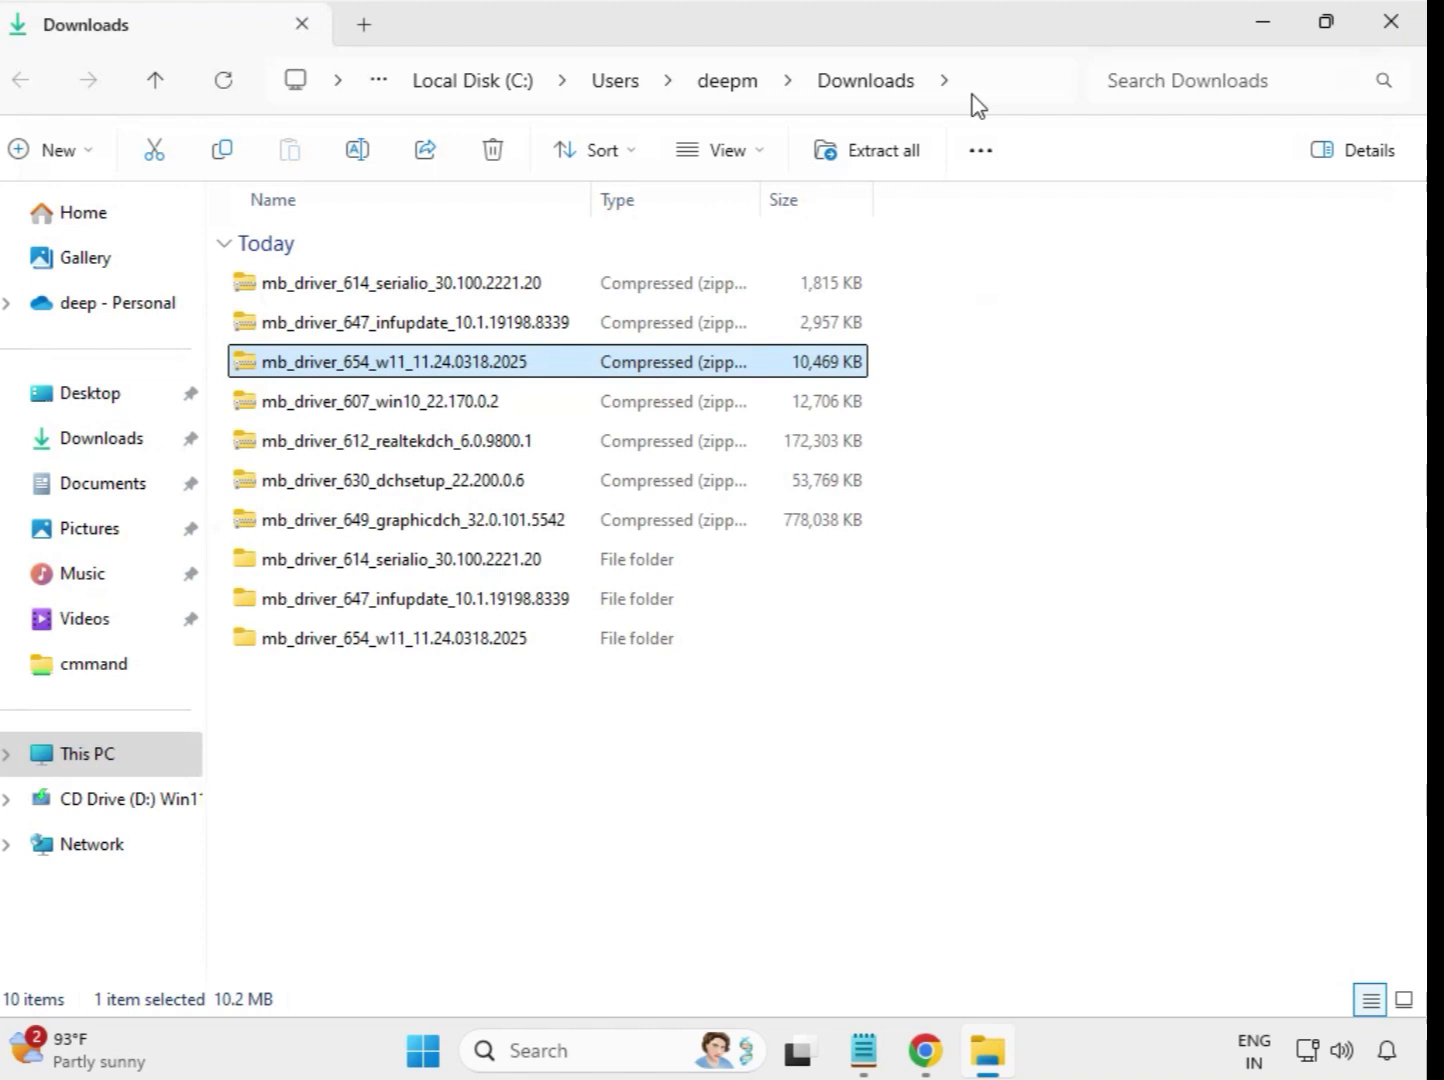
Extract the mb_driver_607_win10_22.170.0.2 archive to its own folder in Downloads and close the extracted files window
left_click(330, 410)
right_click(330, 410)
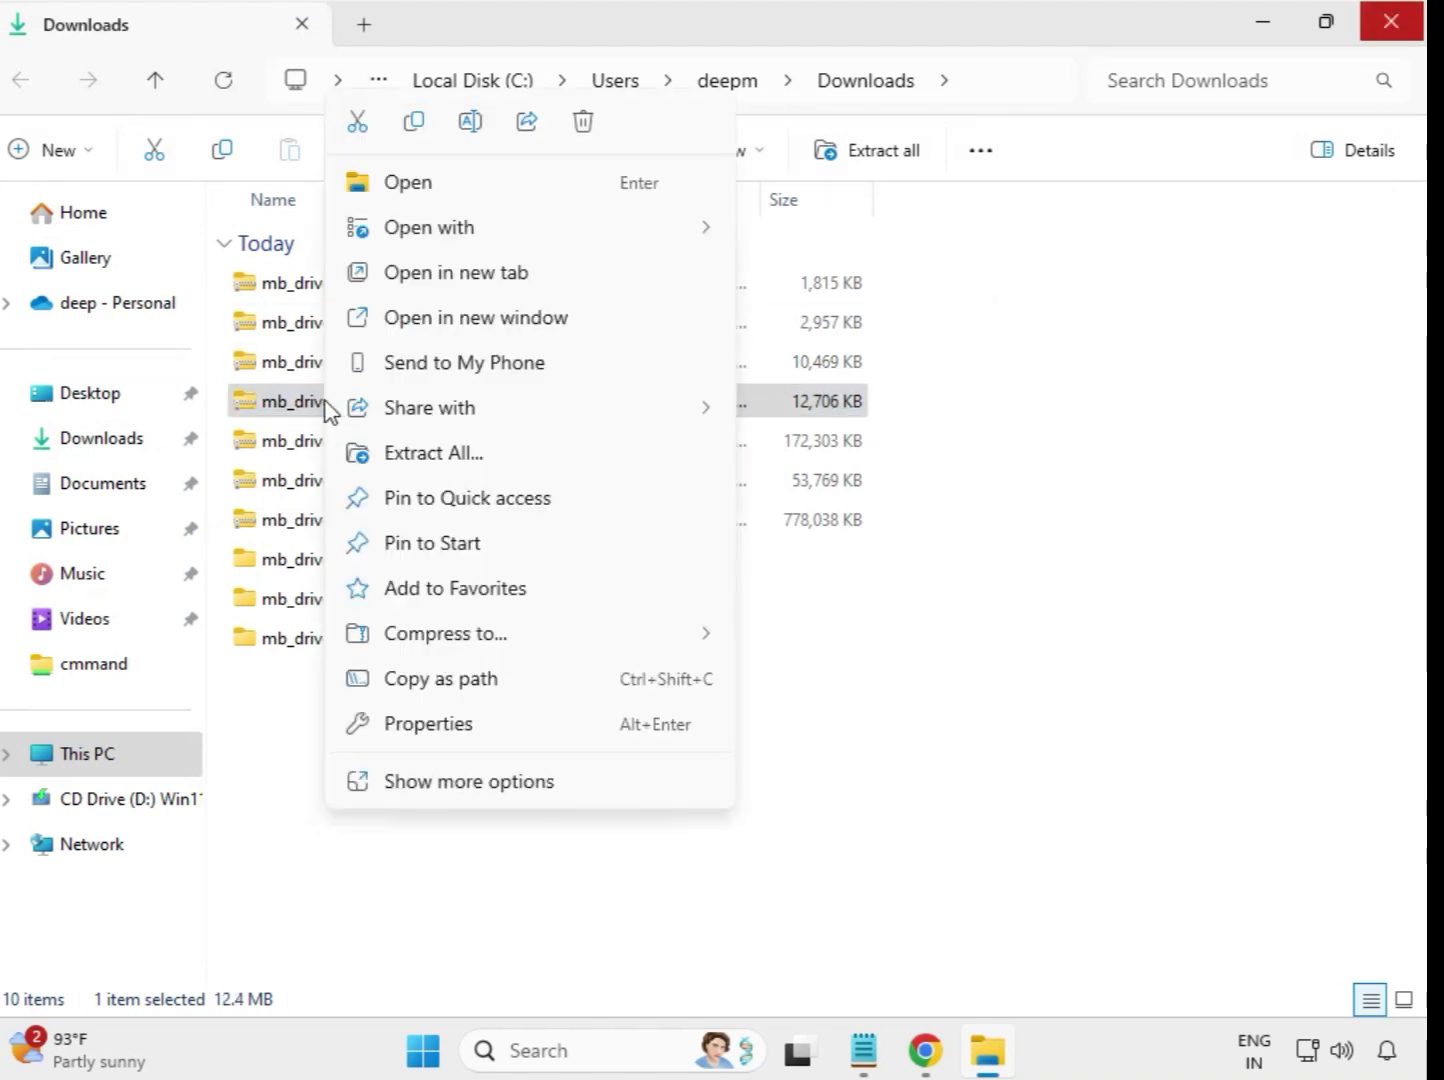
left_click(420, 453)
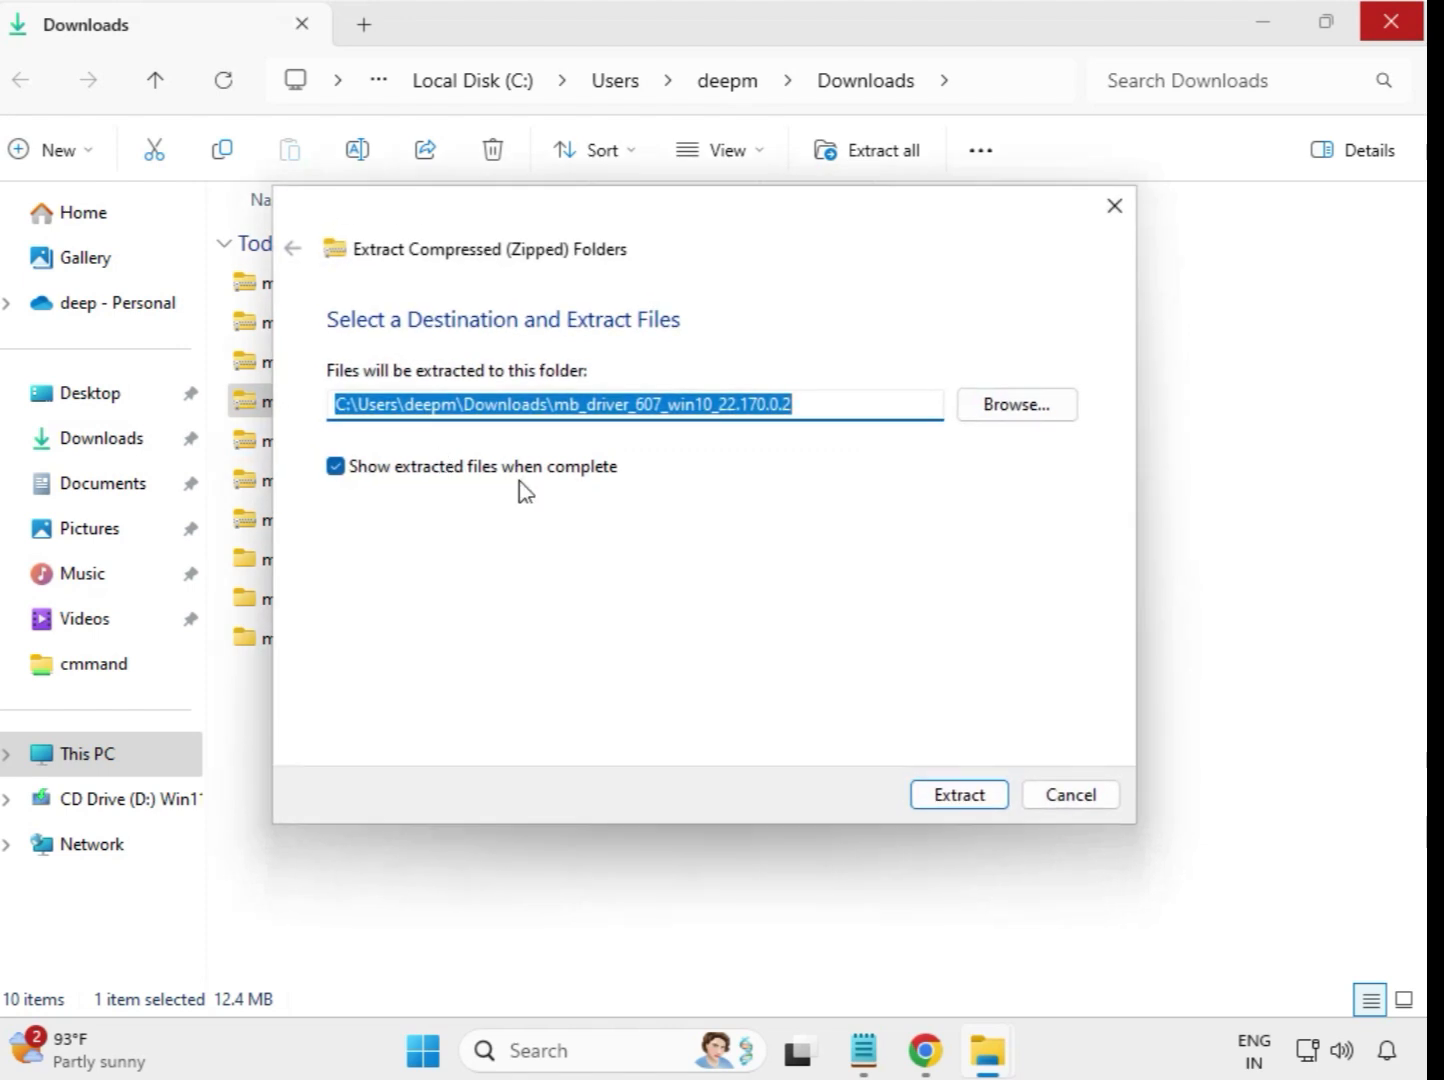
left_click(958, 795)
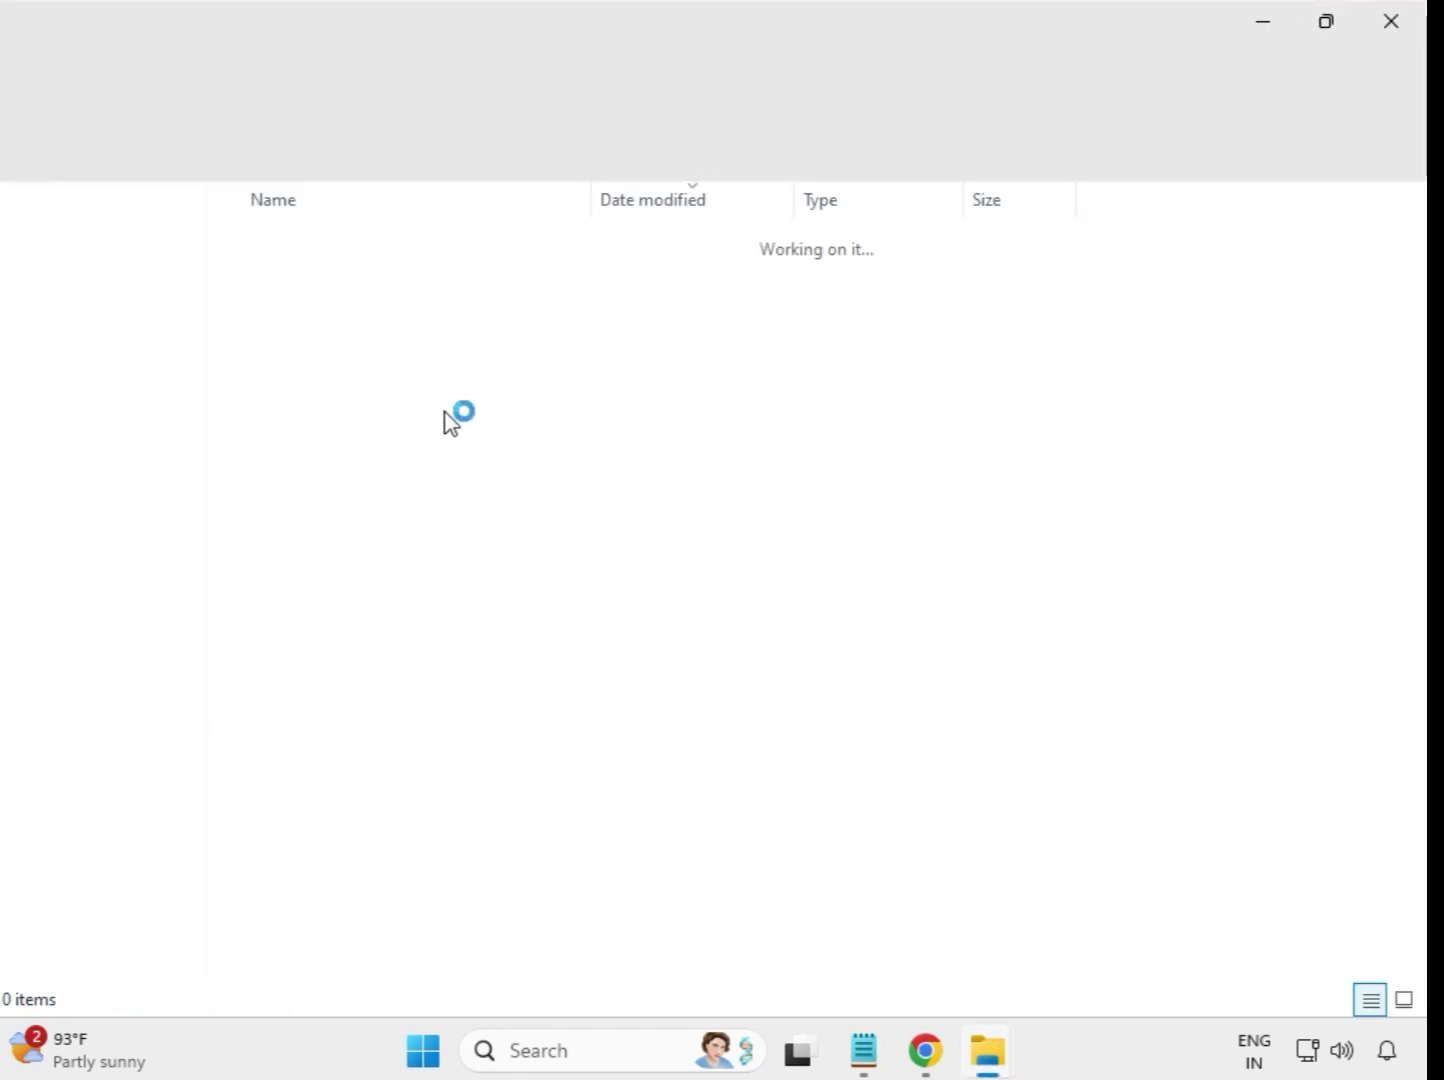
left_click(1390, 20)
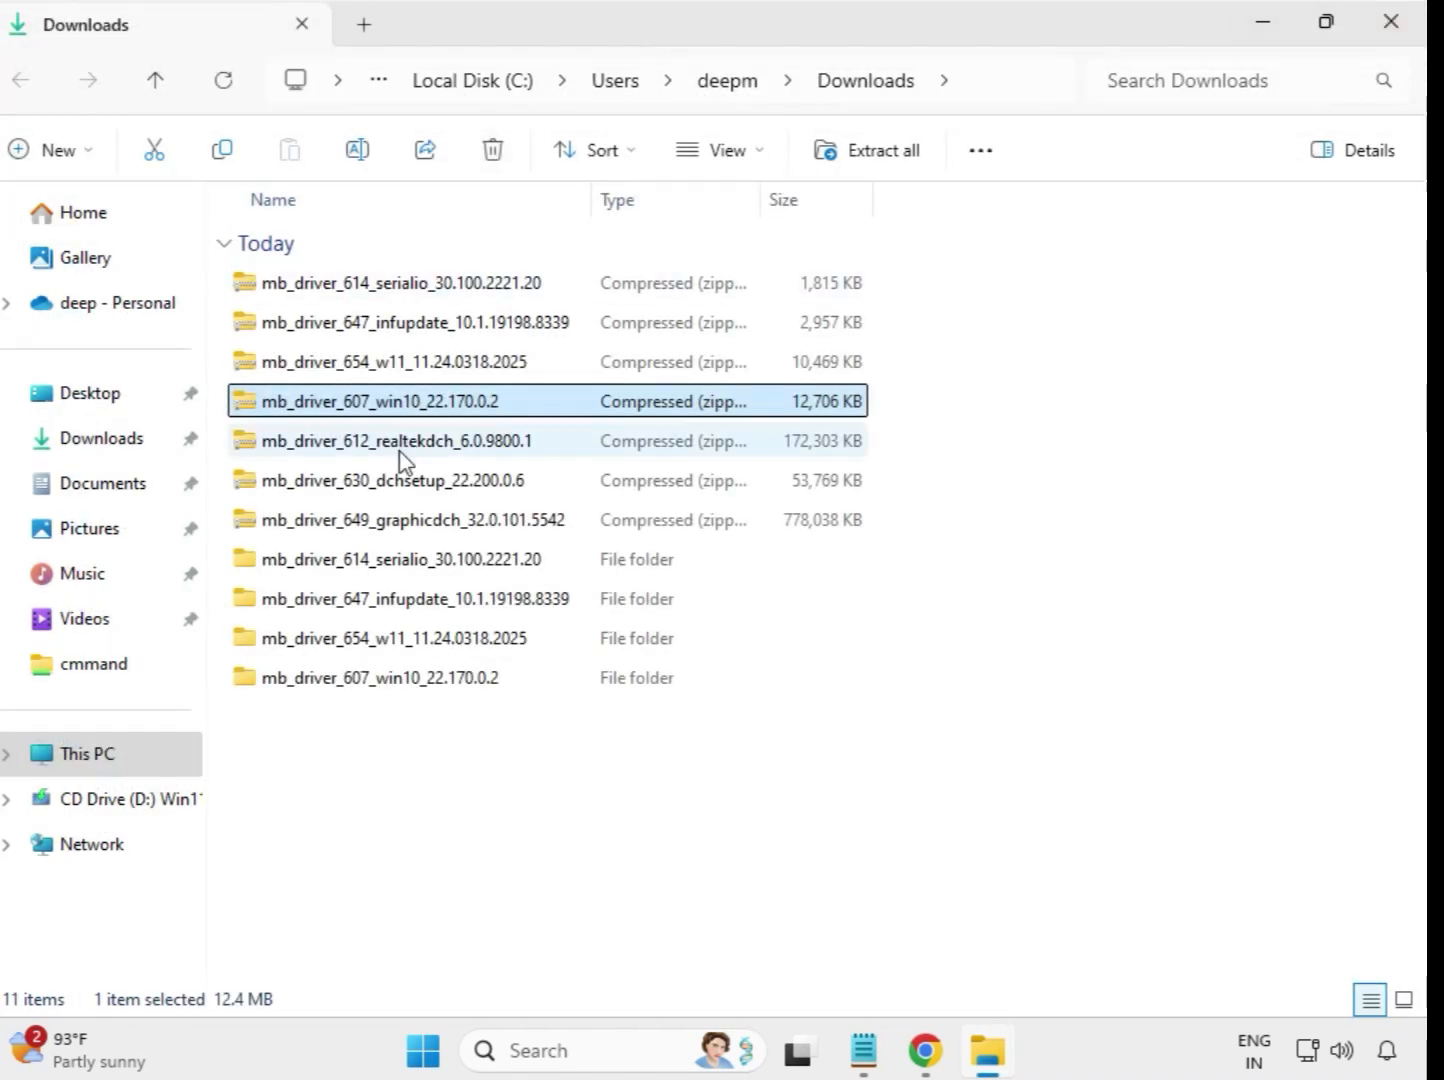
Extract the mb_driver_612_realtekdch_6.0.9800.1 archive to its own folder in Downloads and close the extracted files window
left_click(407, 452)
right_click(407, 452)
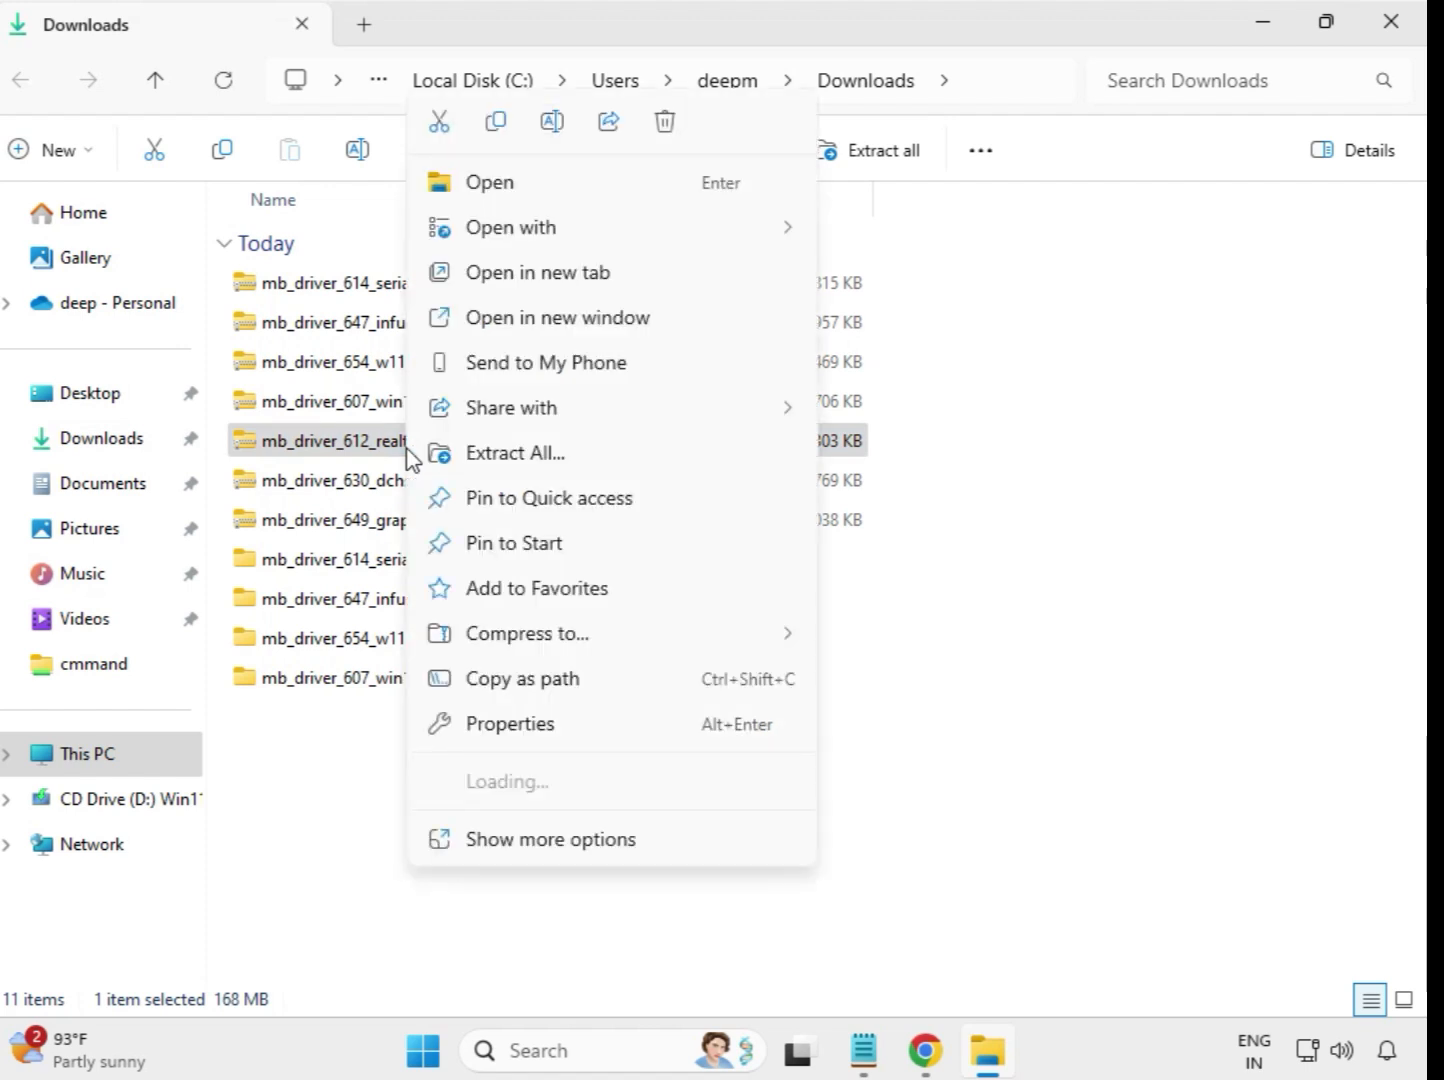
left_click(557, 455)
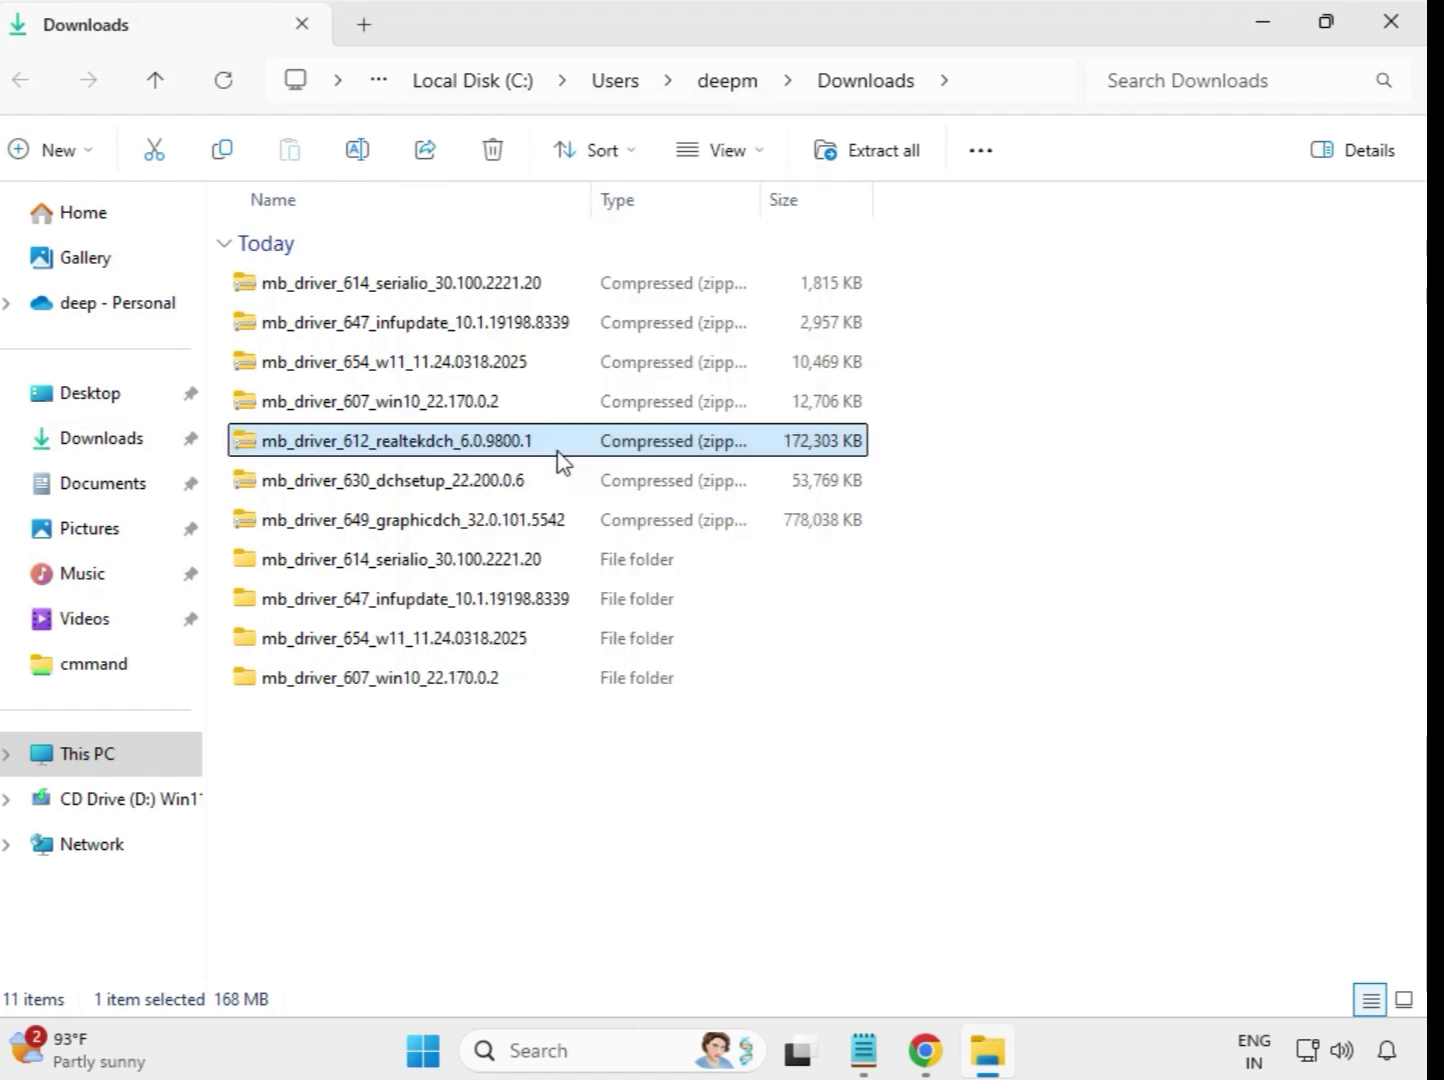
left_click(950, 798)
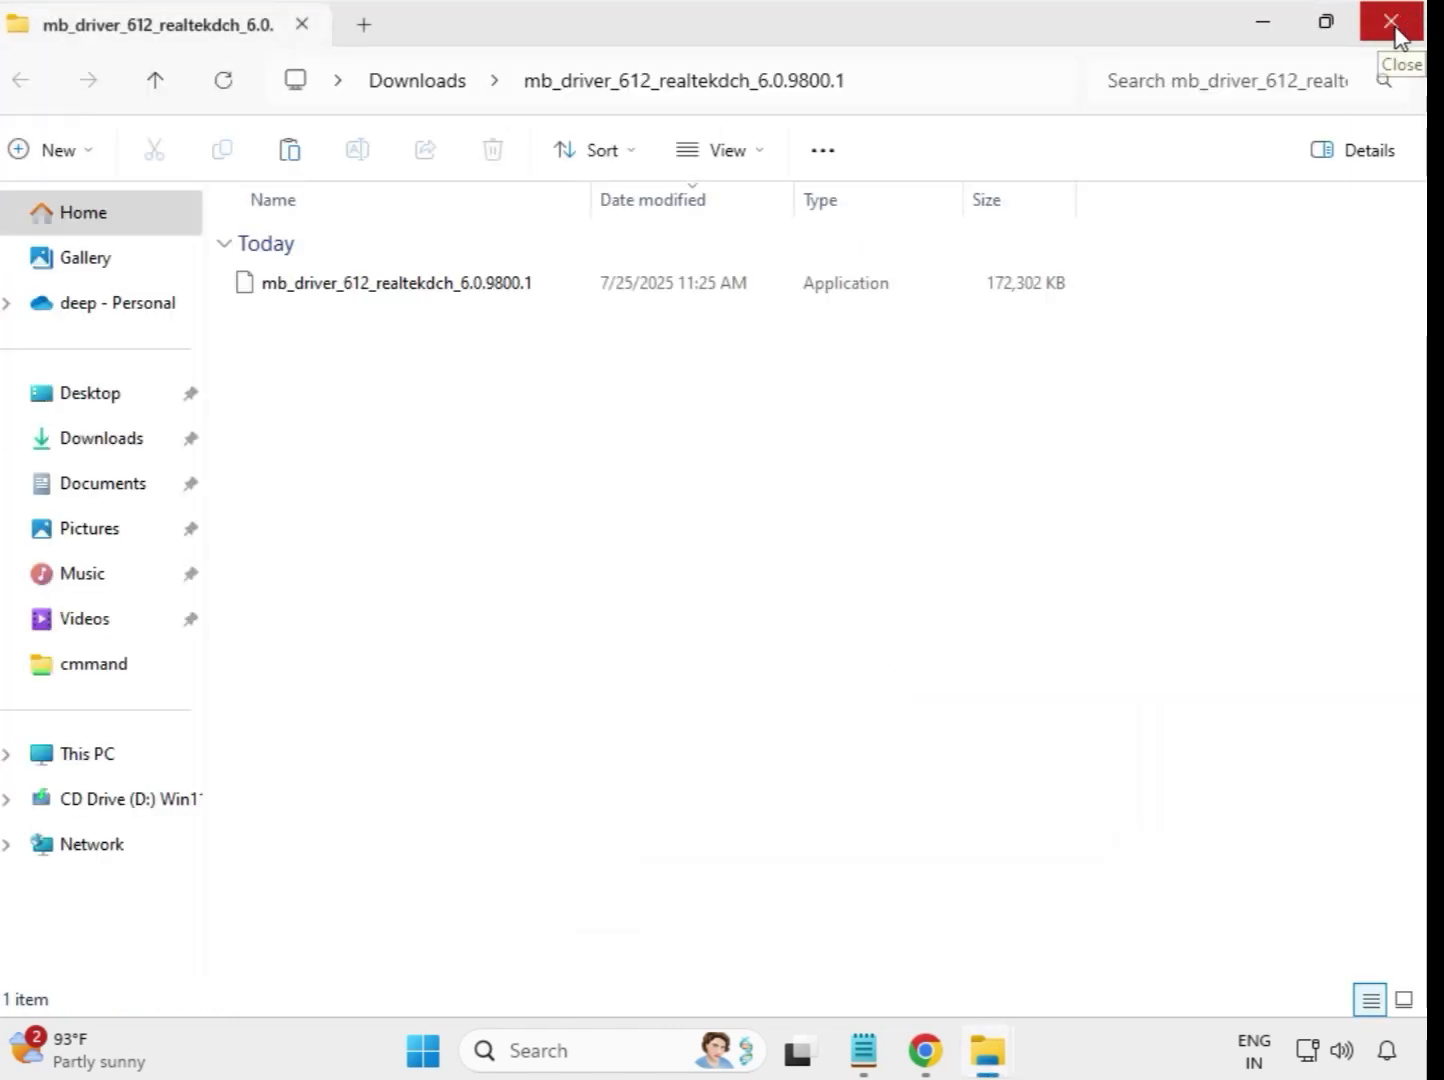
left_click(1394, 28)
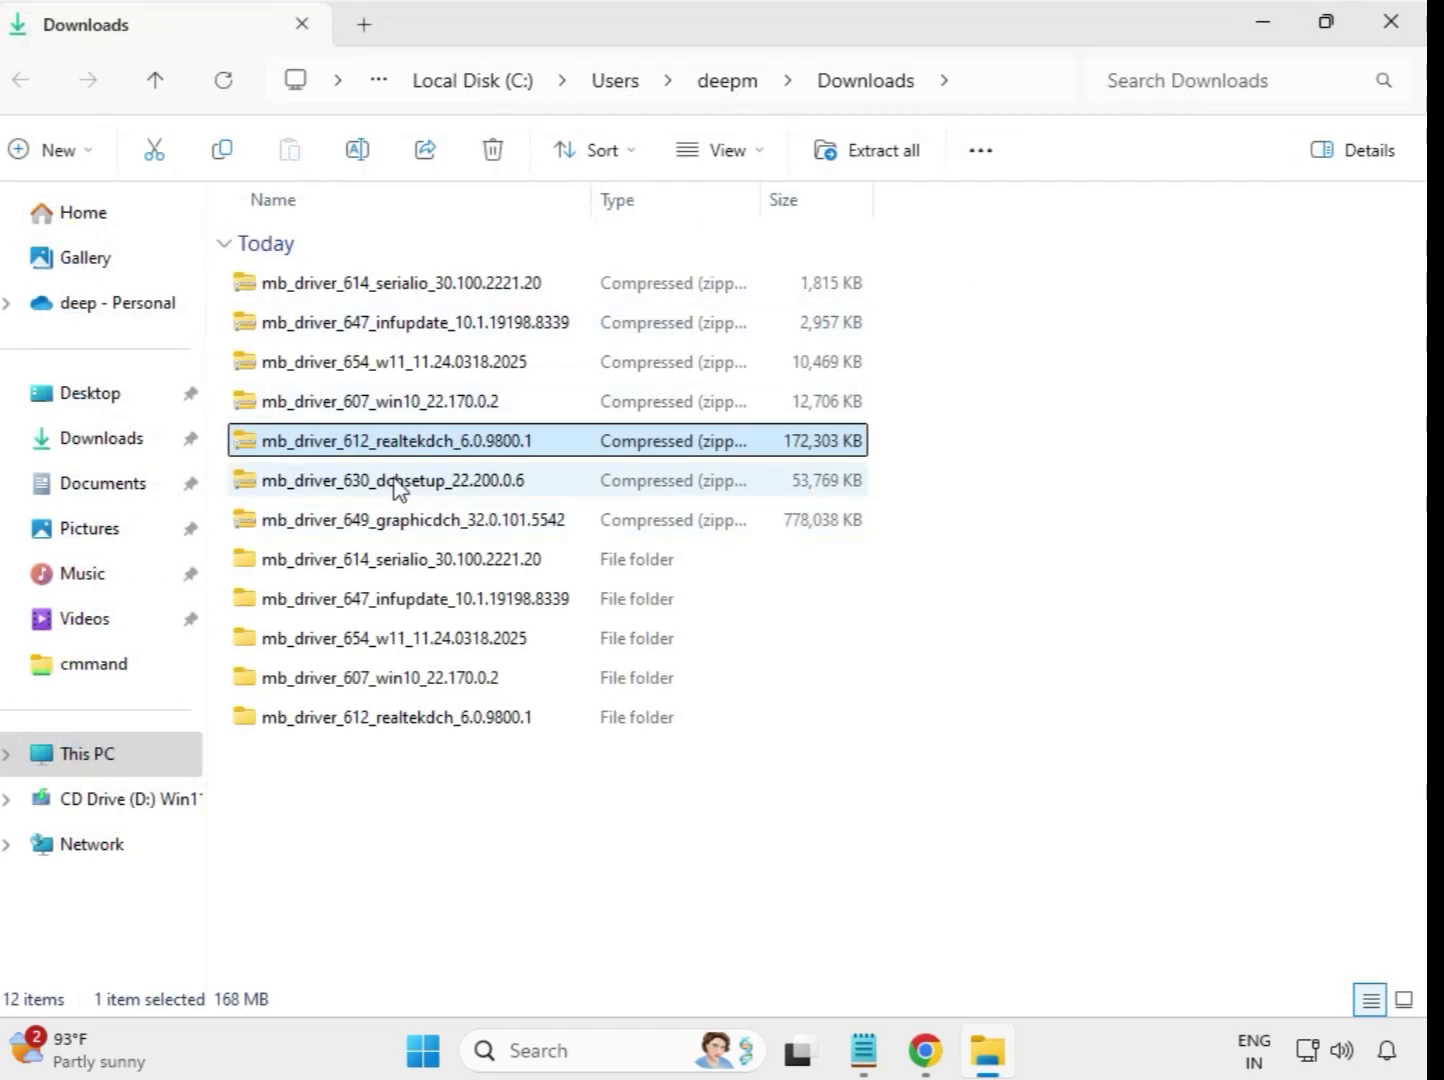
Extract the mb_driver_630_dchsetup_22.200.0.6 archive to its own folder in Downloads and close the extracted files window
left_click(396, 486)
right_click(396, 486)
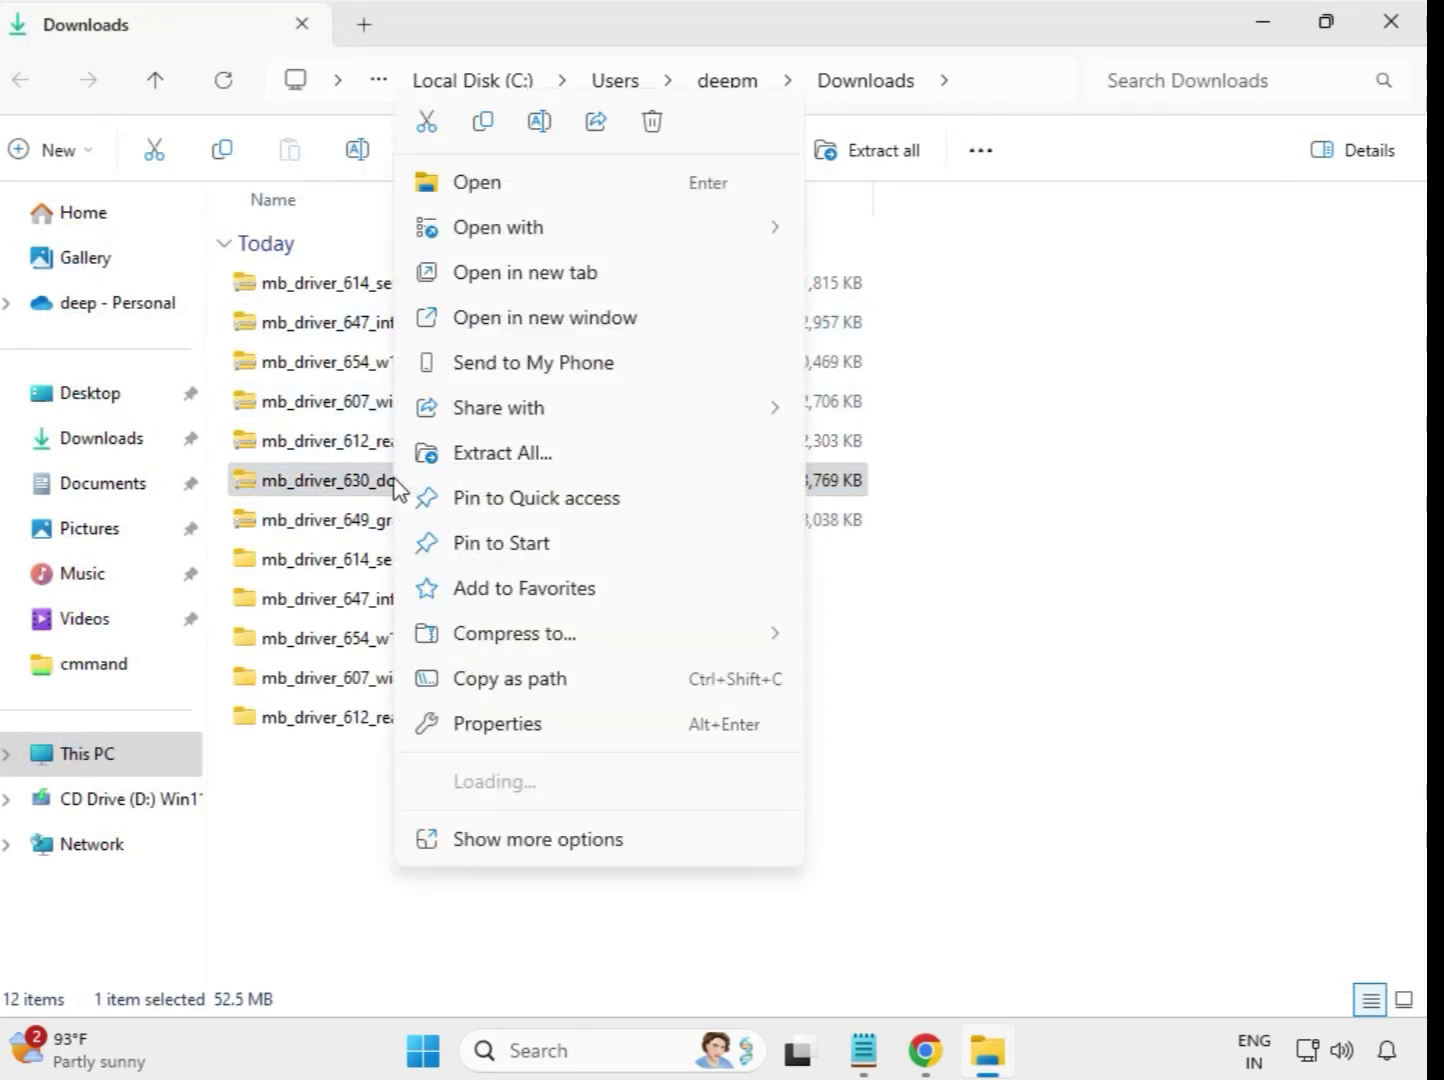
left_click(499, 466)
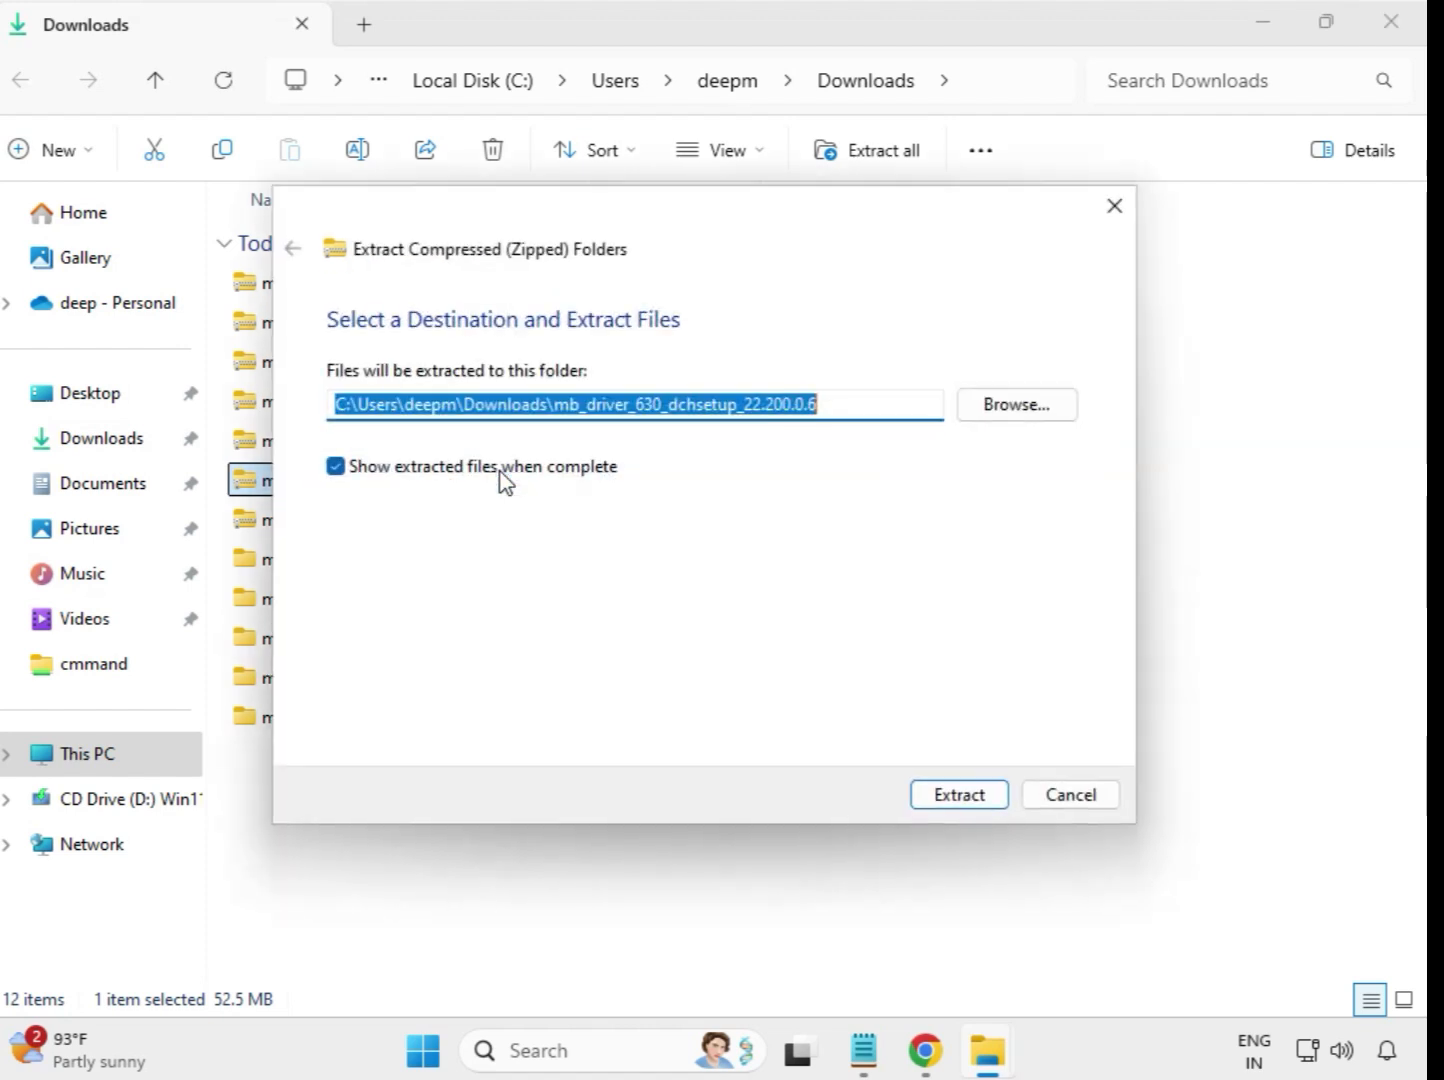
left_click(953, 794)
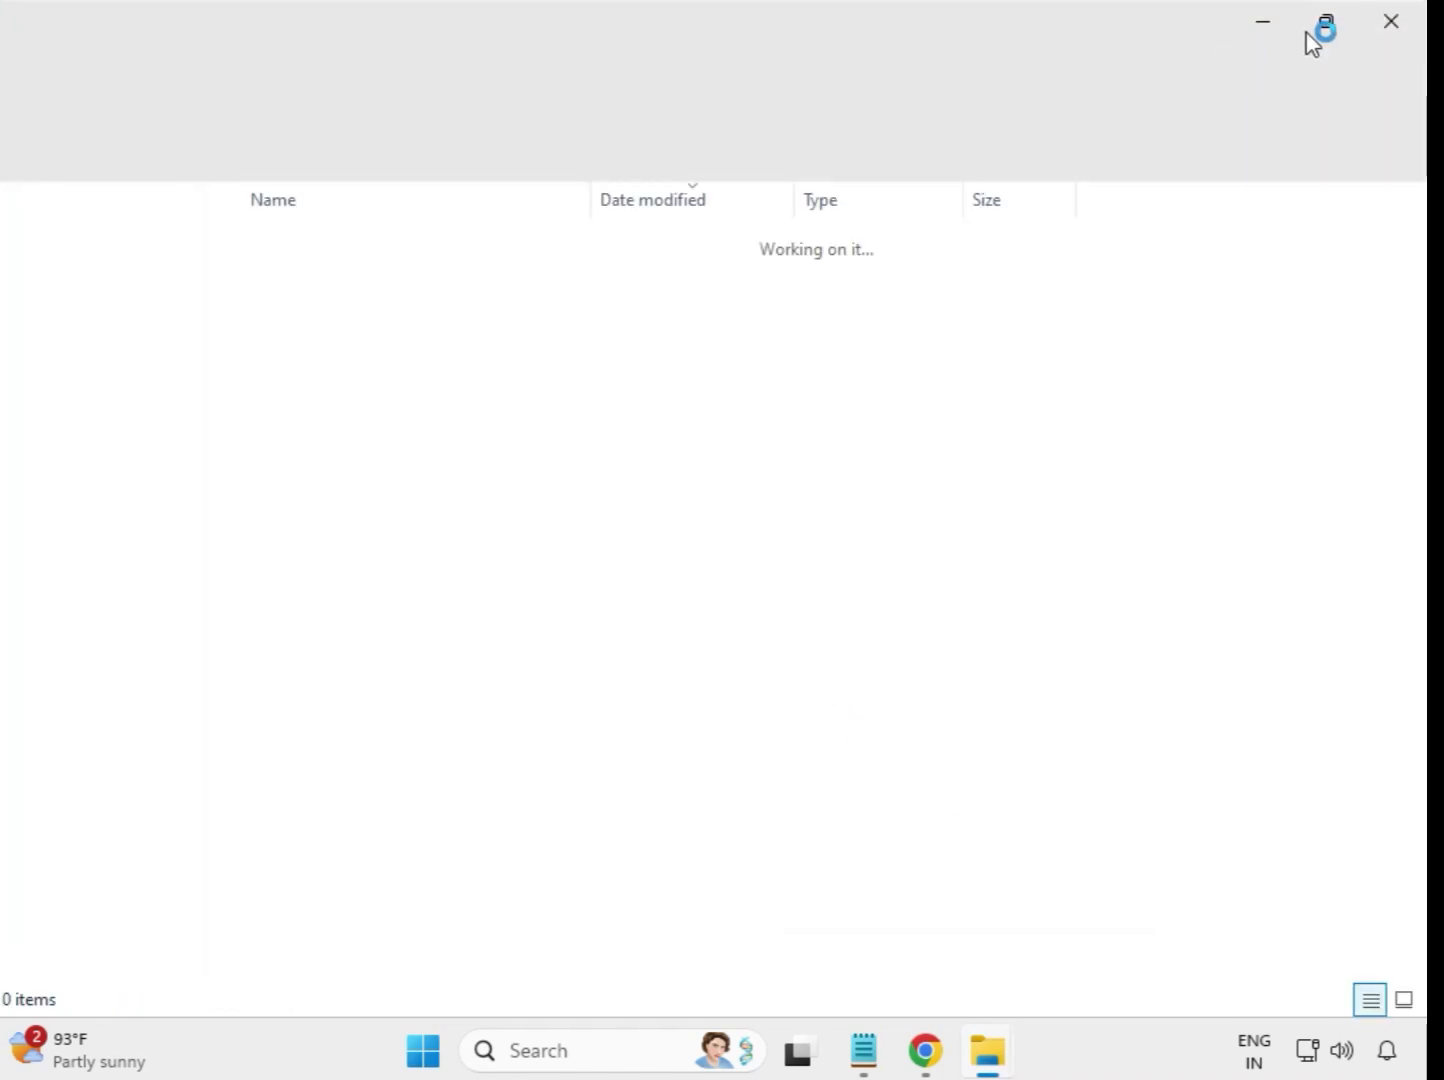
left_click(1392, 24)
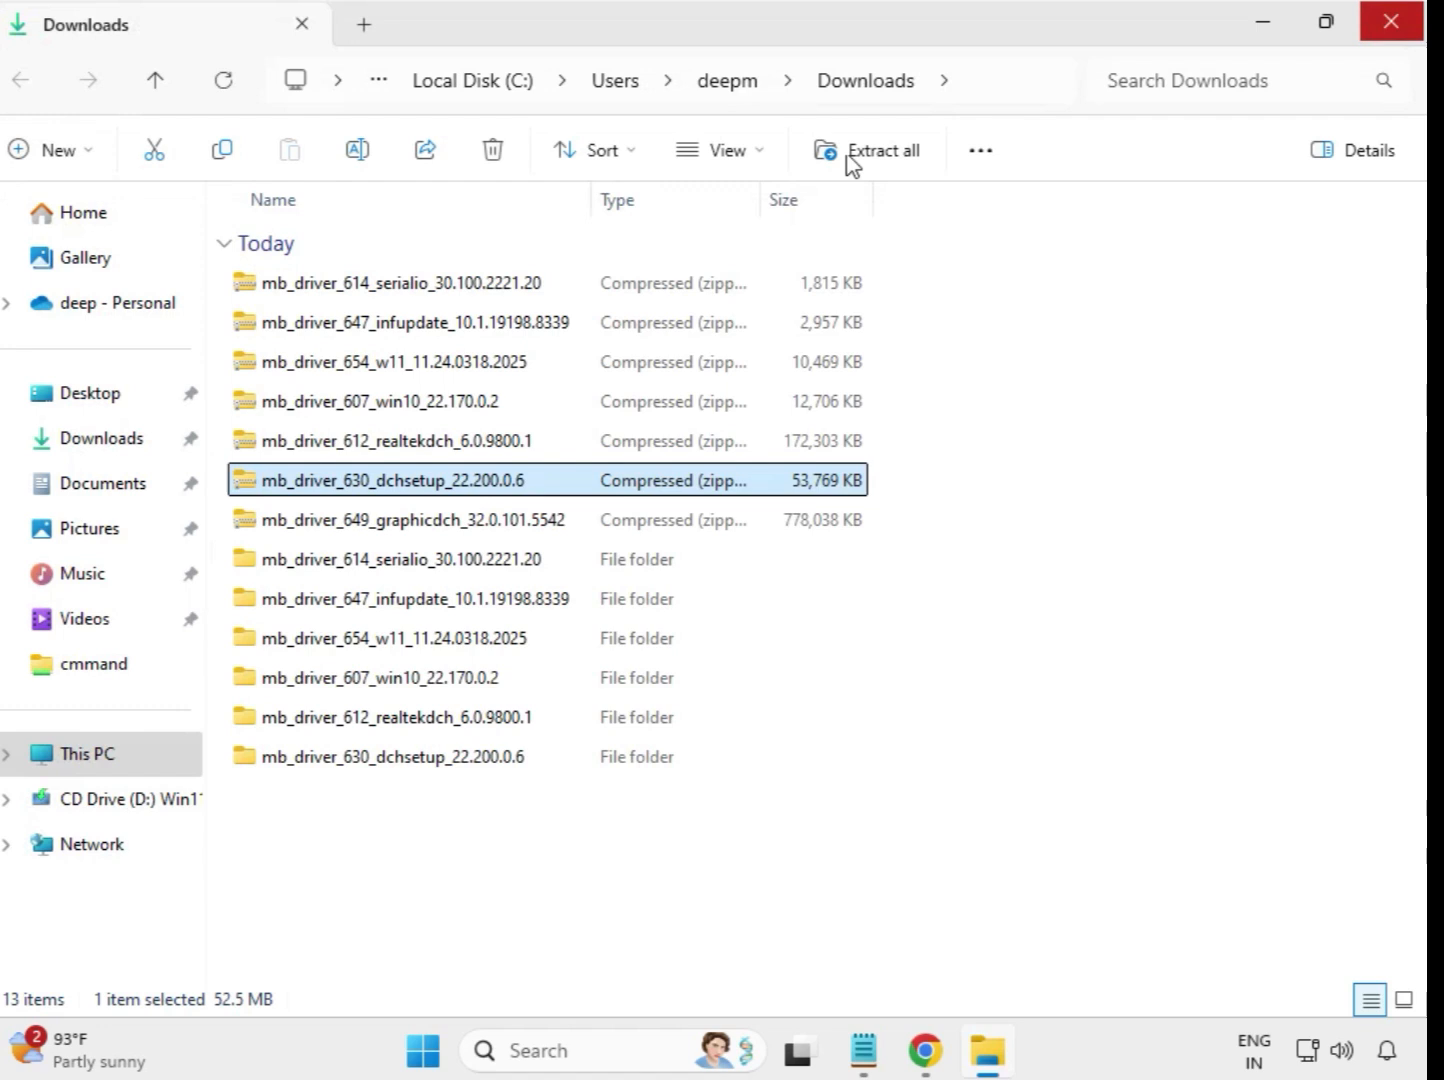
Extract the mb_driver_649_graphicdch_32.0.101.5542 archive to its own folder in Downloads and close the extracted files window
left_click(437, 529)
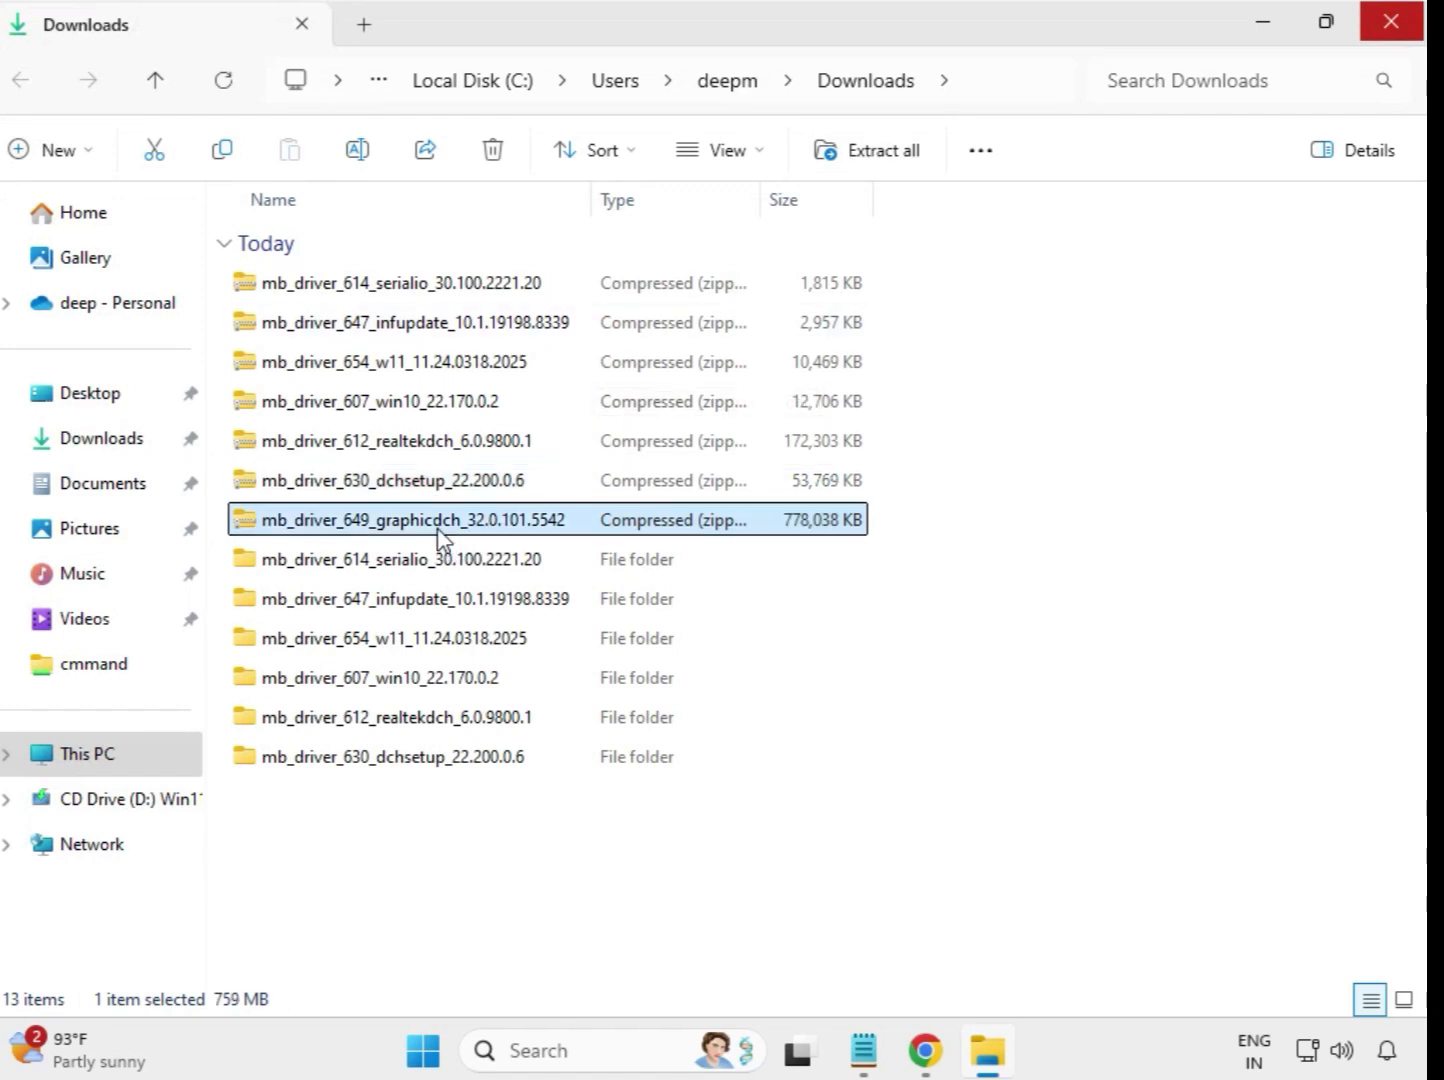
right_click(437, 529)
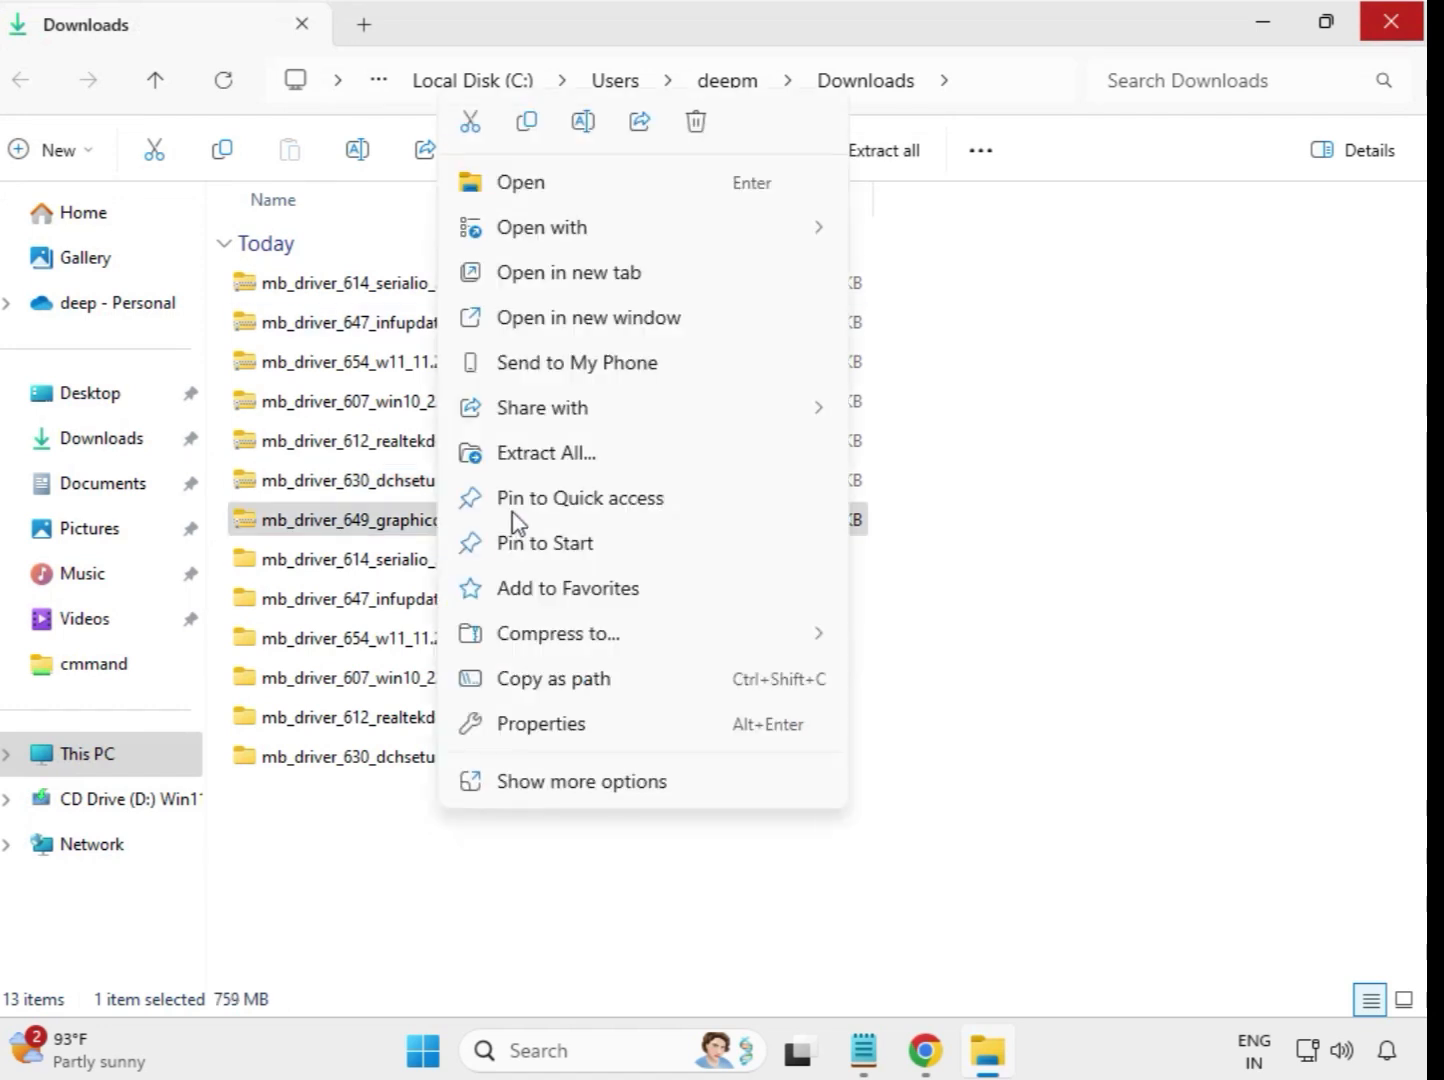
left_click(570, 458)
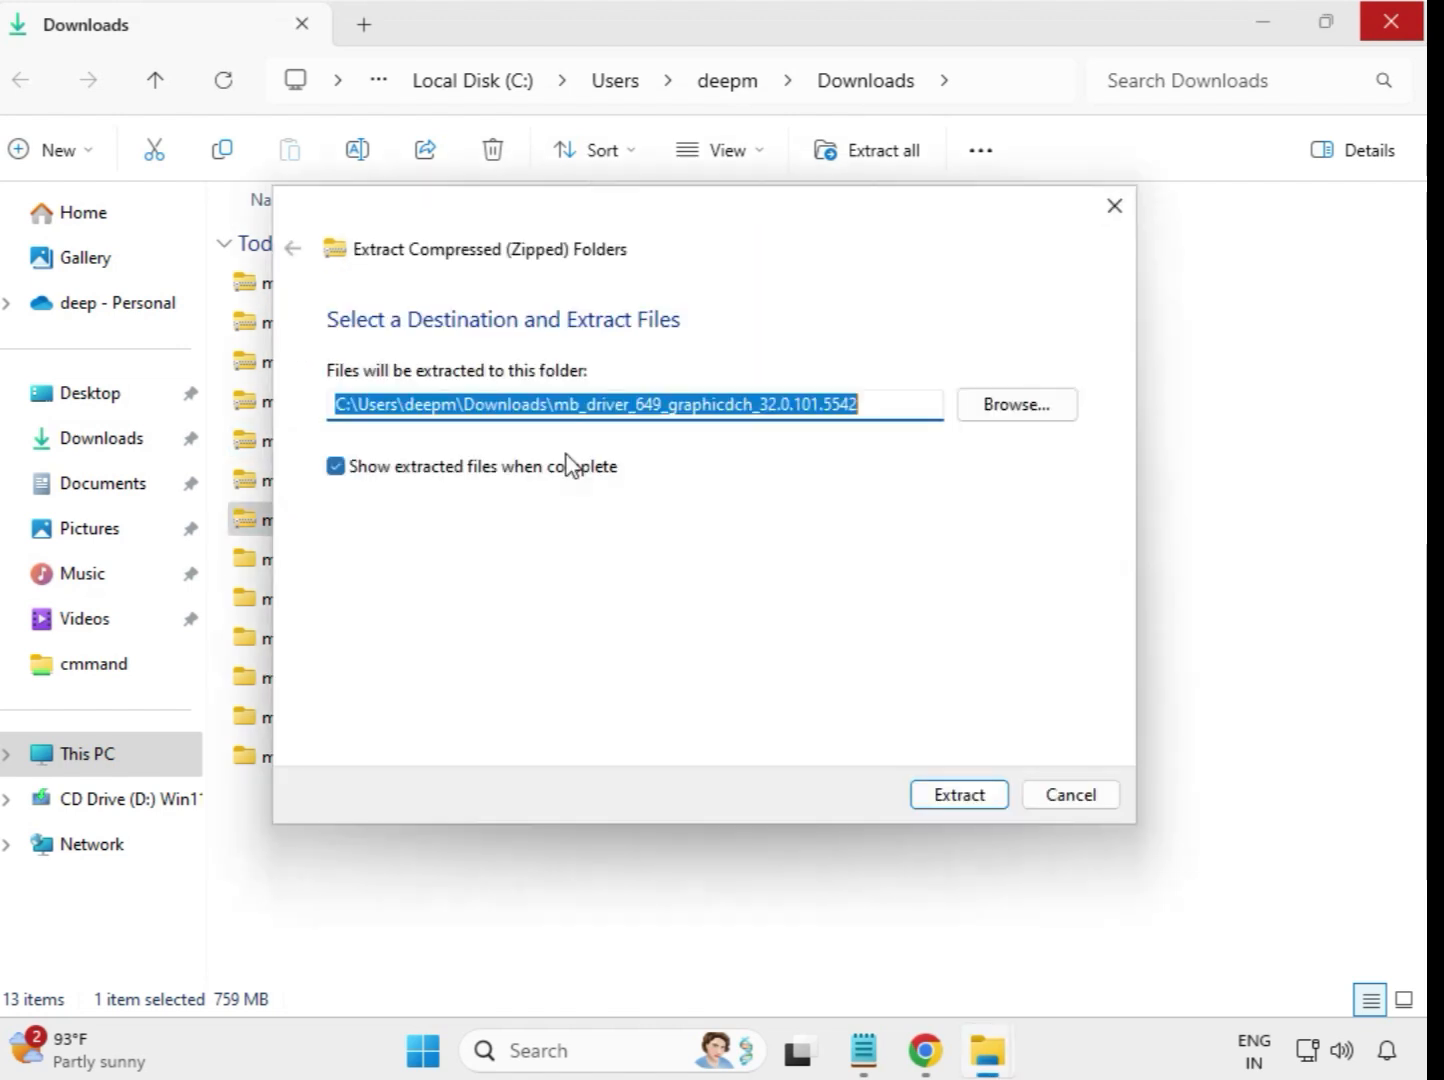
left_click(958, 797)
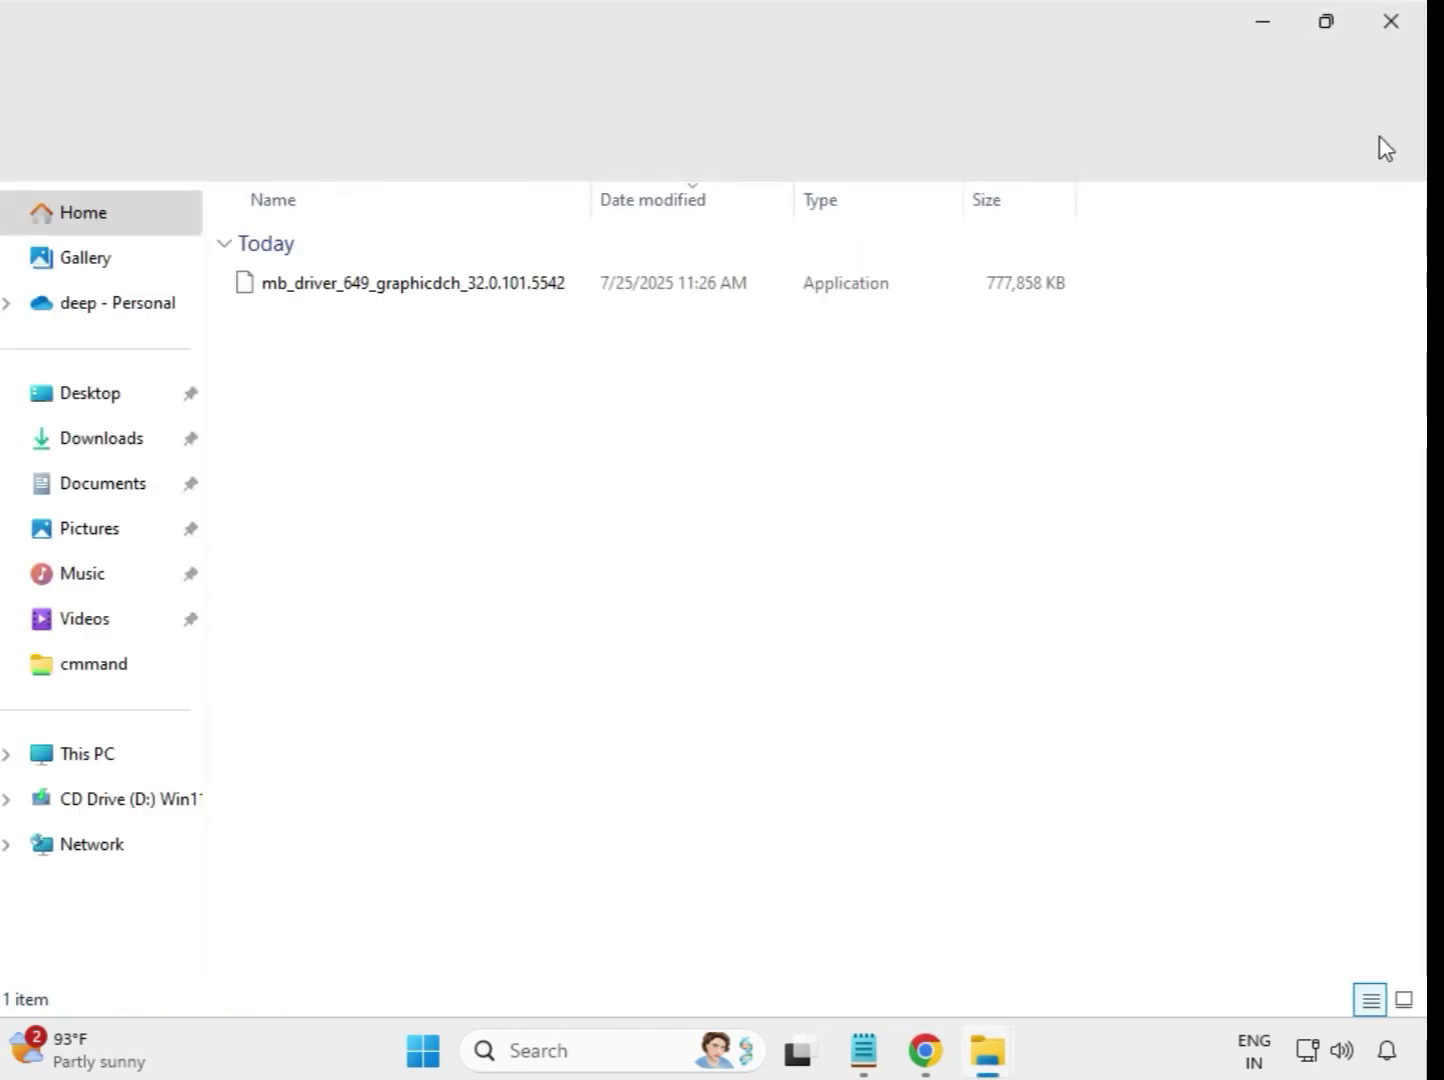
left_click(1391, 28)
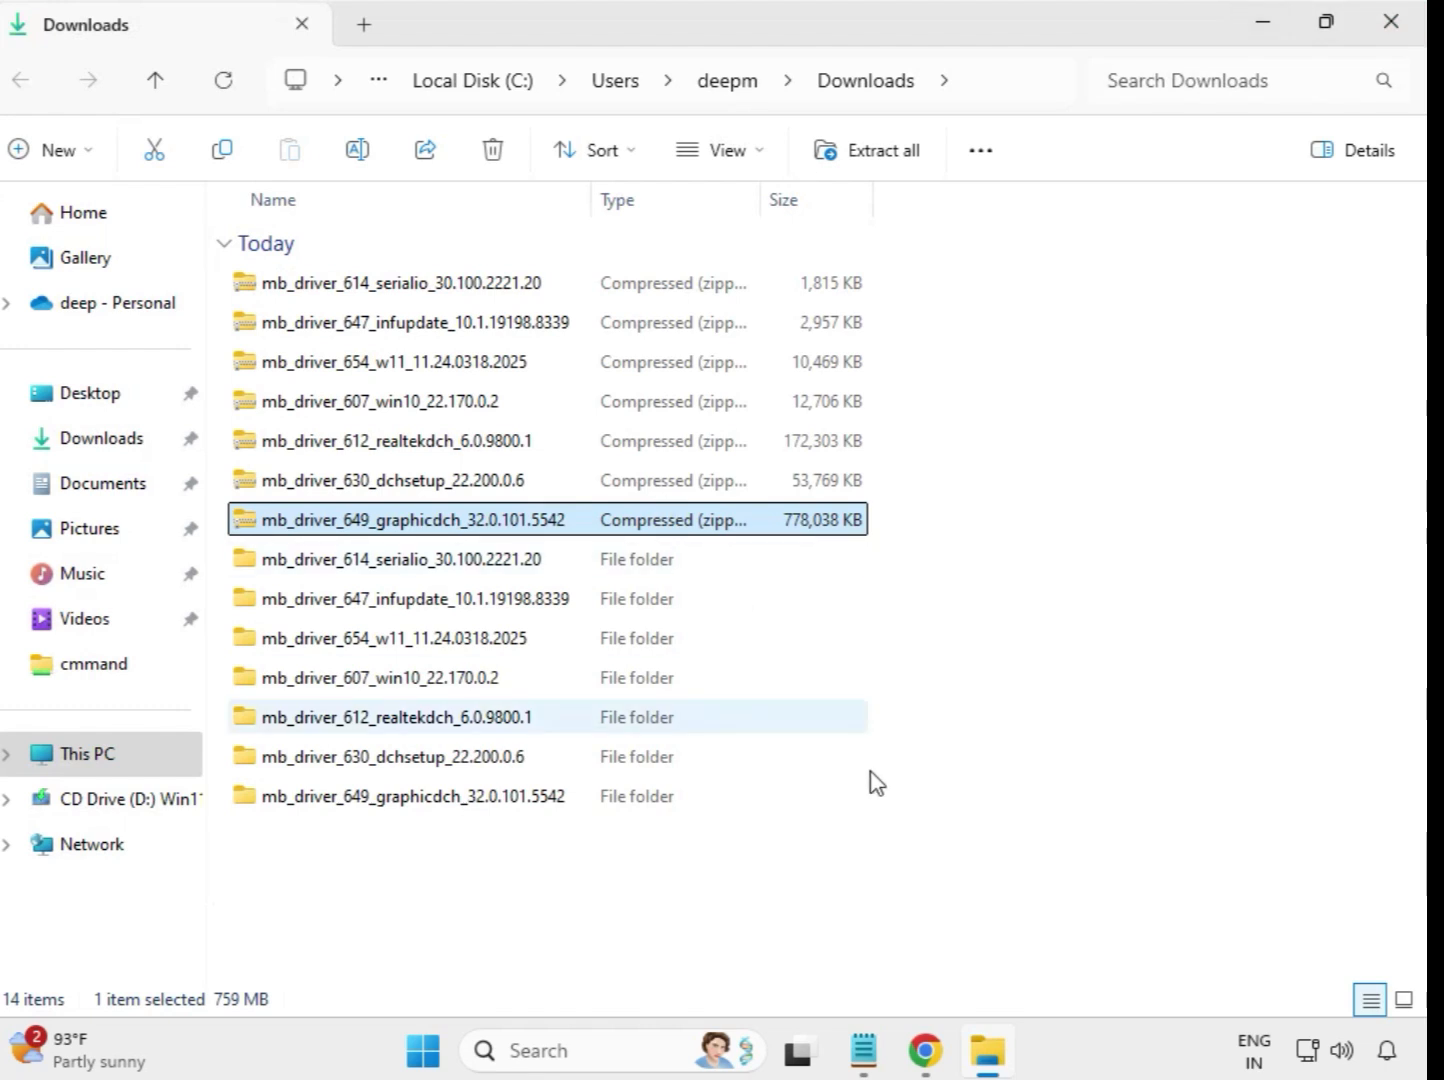
Refresh the Downloads listing, highlight the seven extracted driver folders together and clear the selection
left_click(716, 889)
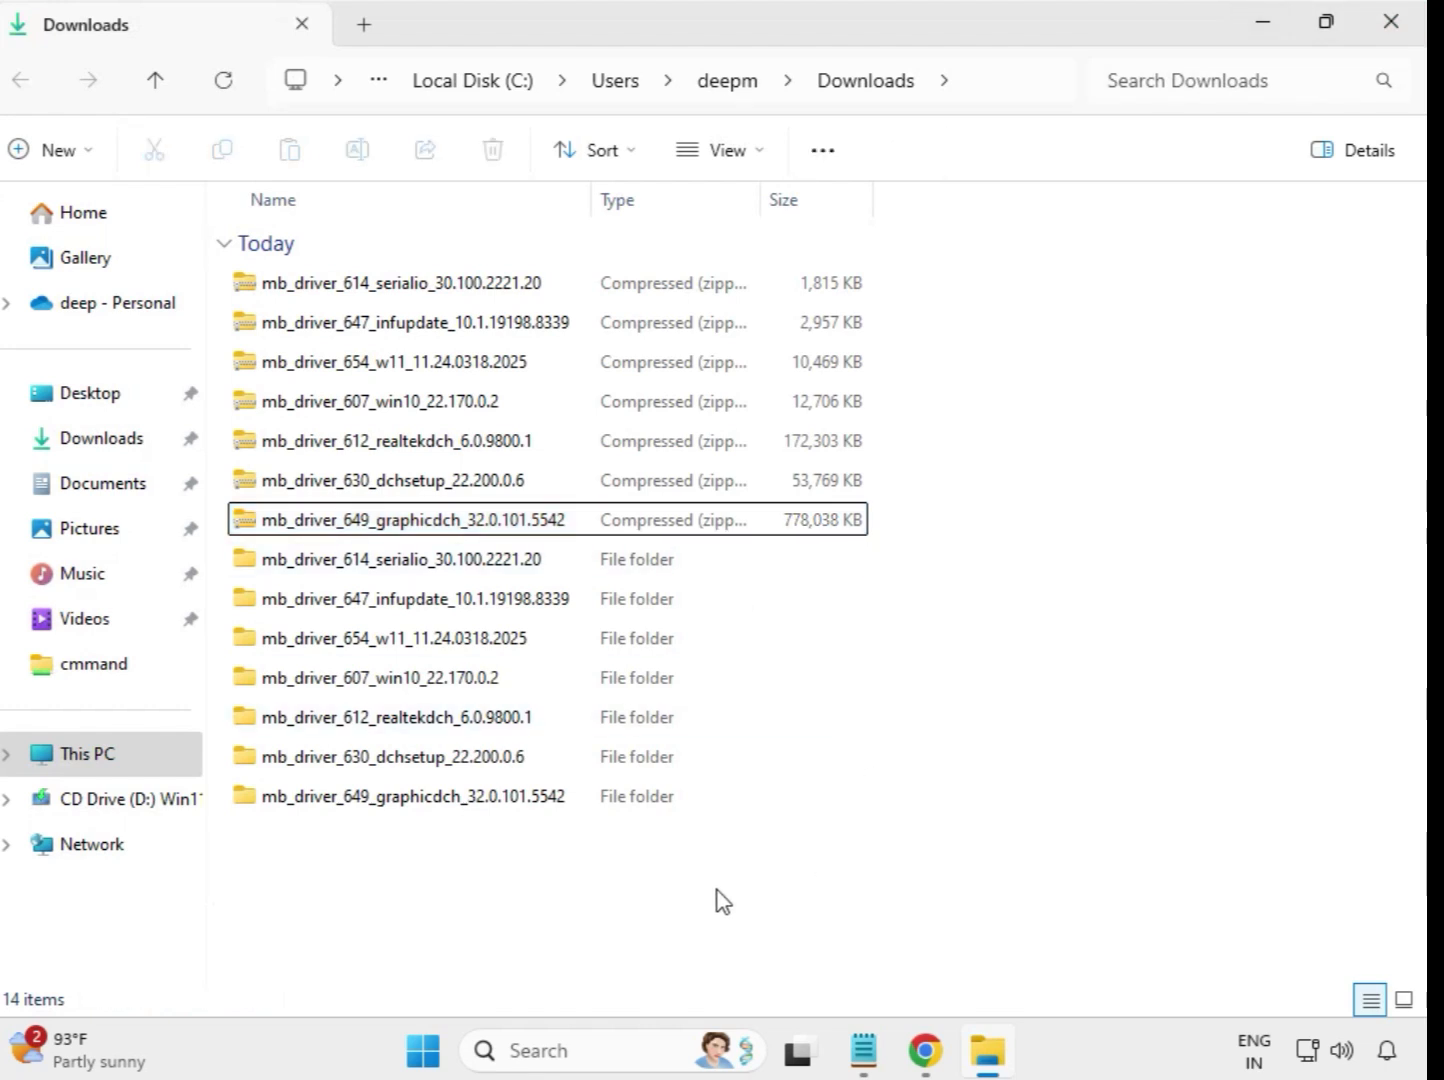
right_click(534, 870)
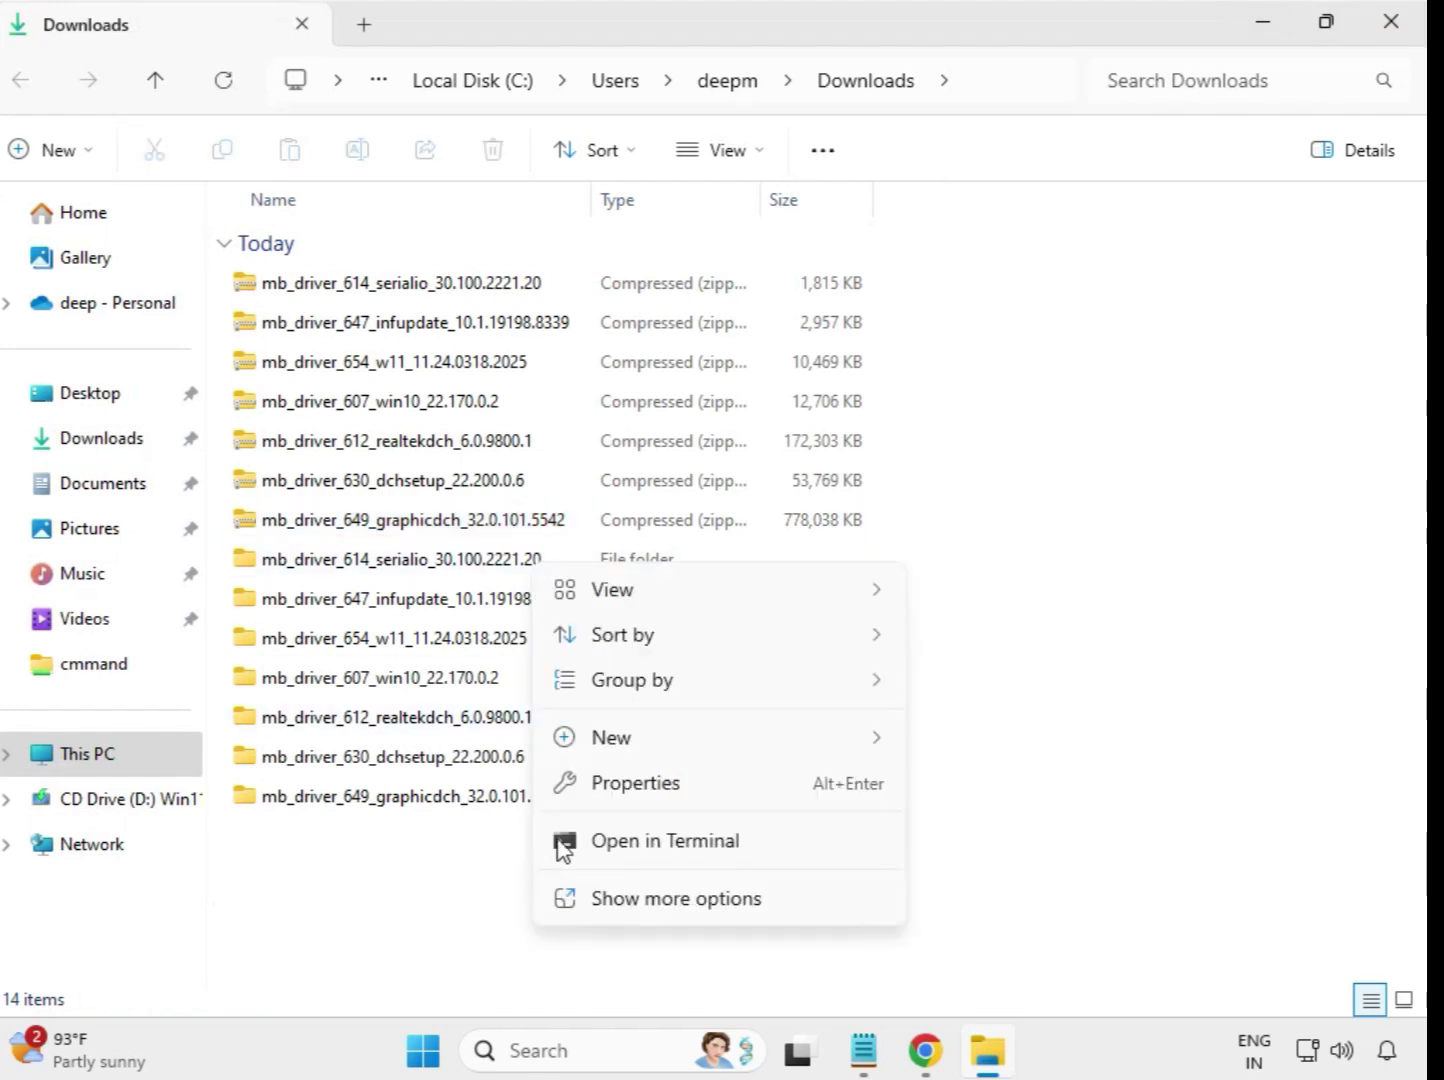
left_click(699, 898)
left_click(625, 604)
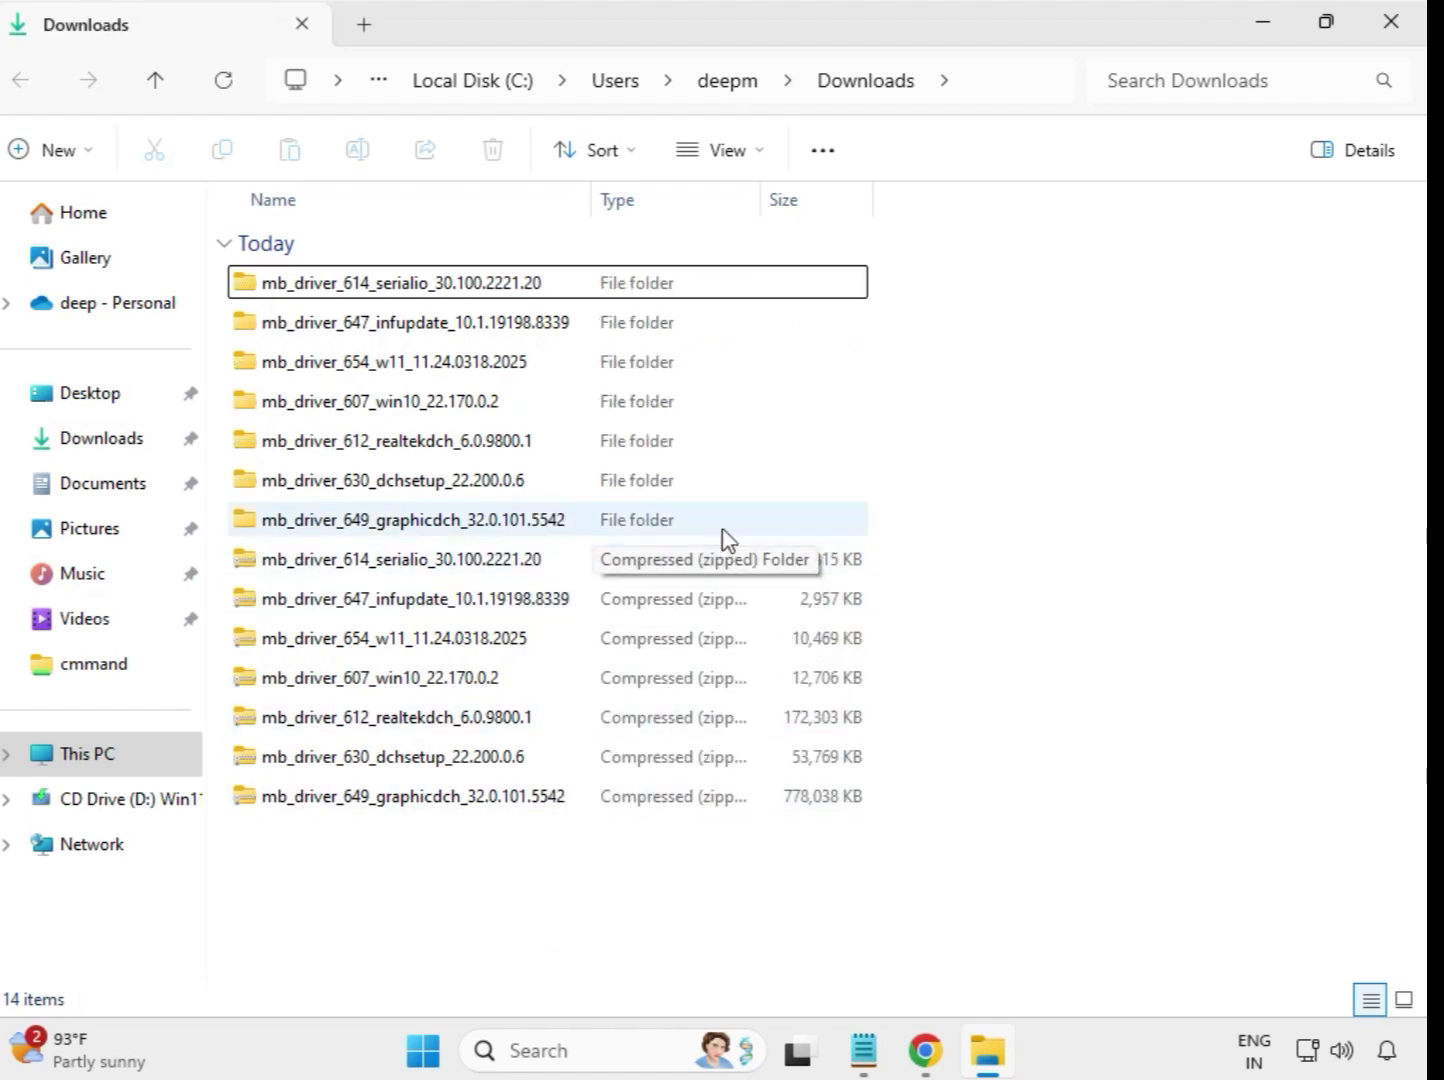
left_click_drag(884, 518, 548, 272)
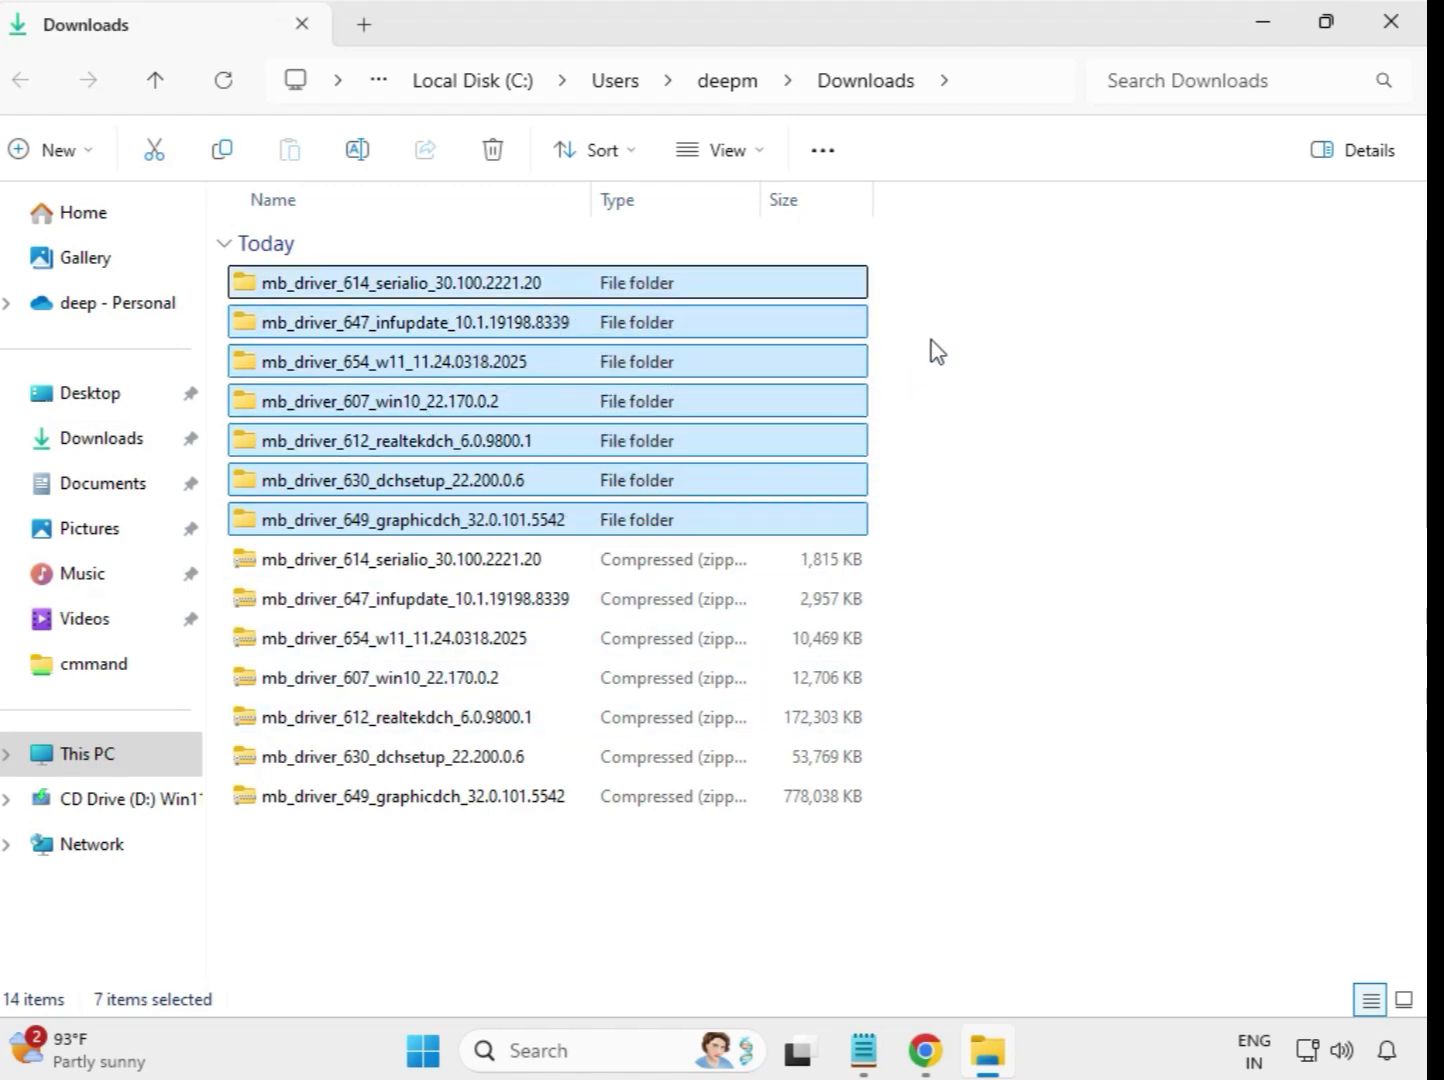
left_click(900, 340)
Run the installer in the extracted mb_driver_614_serialio_30.100.2221.20 folder as administrator and allow it to make changes
left_click(430, 285)
double_click(403, 288)
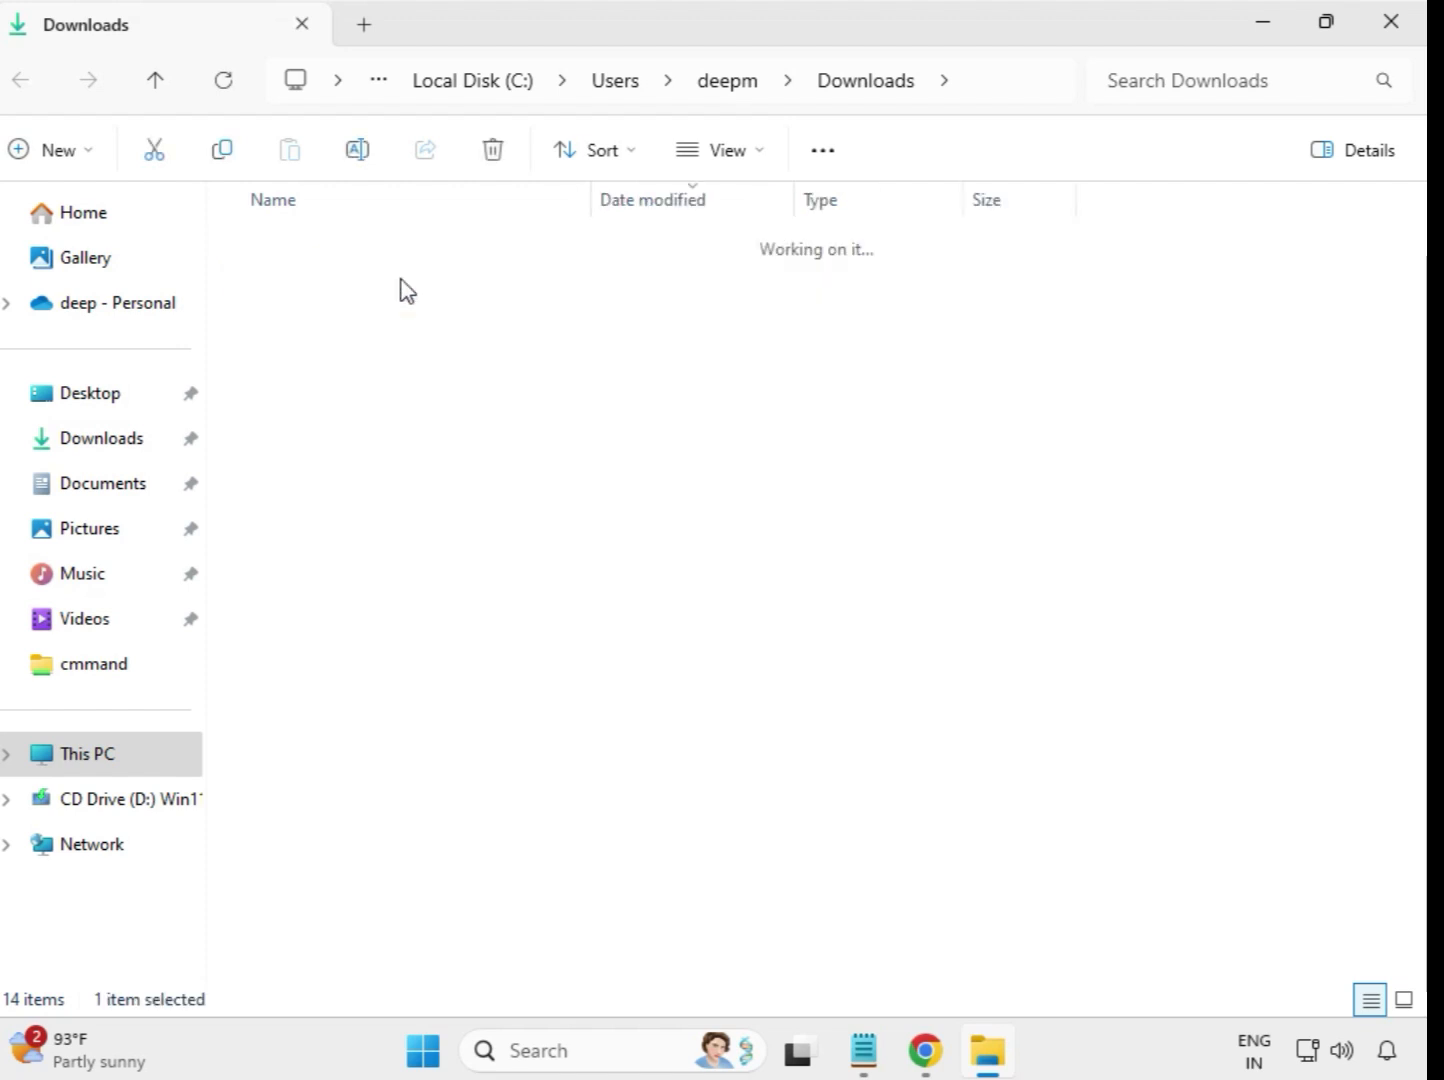
left_click(381, 290)
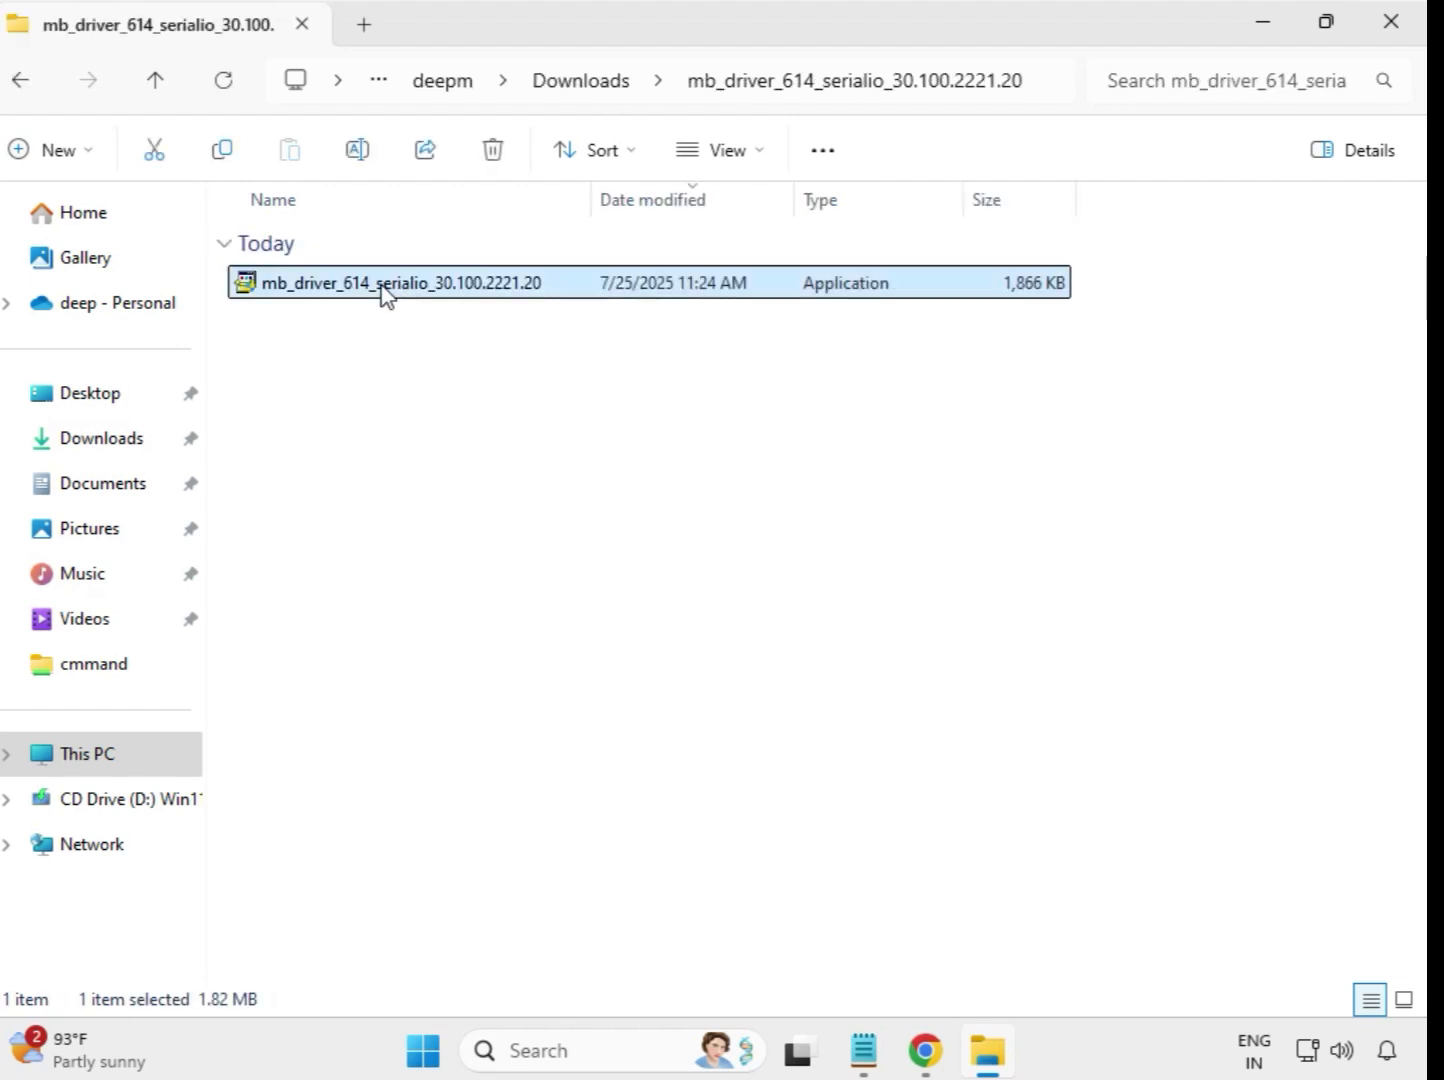
right_click(383, 293)
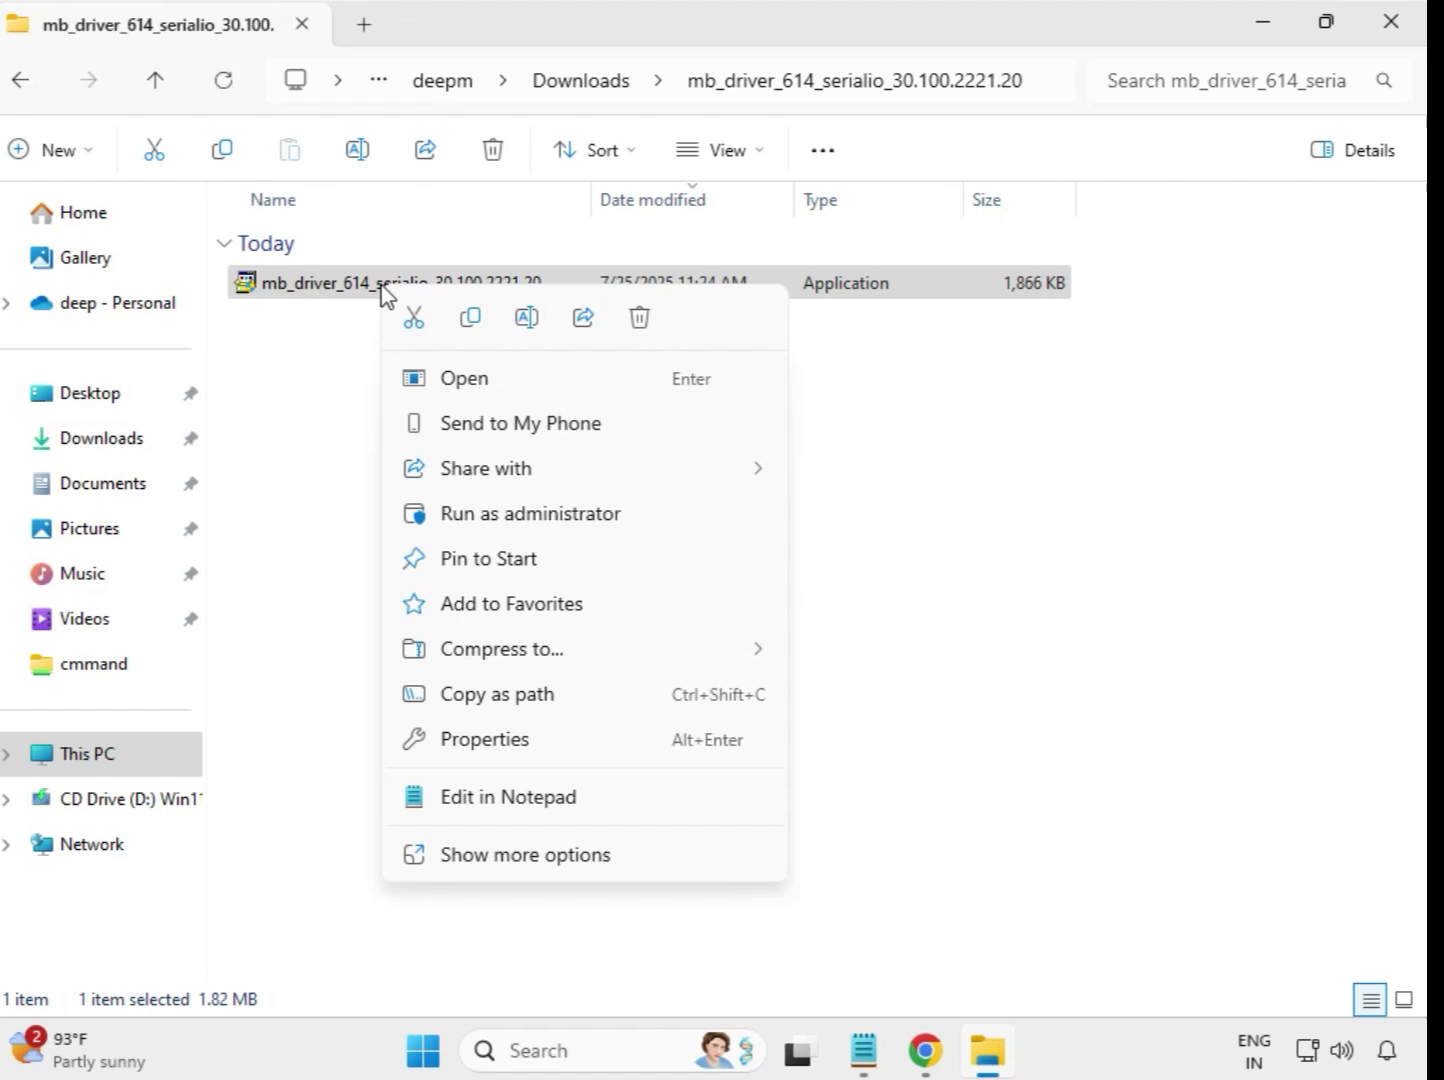
left_click(510, 522)
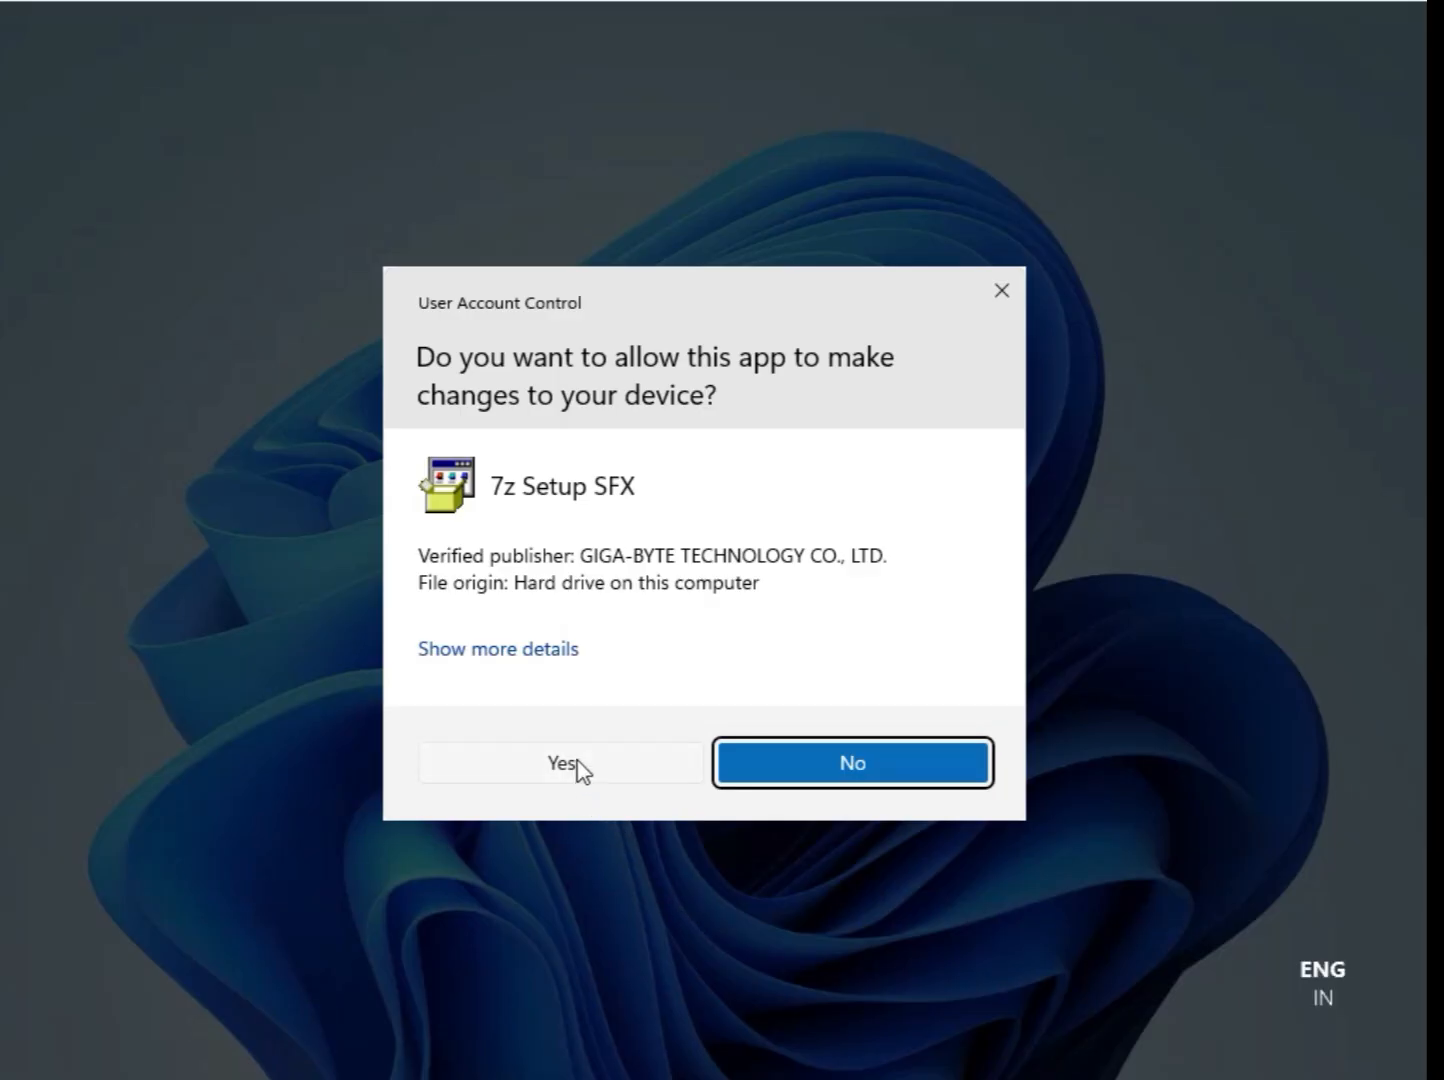
left_click(578, 765)
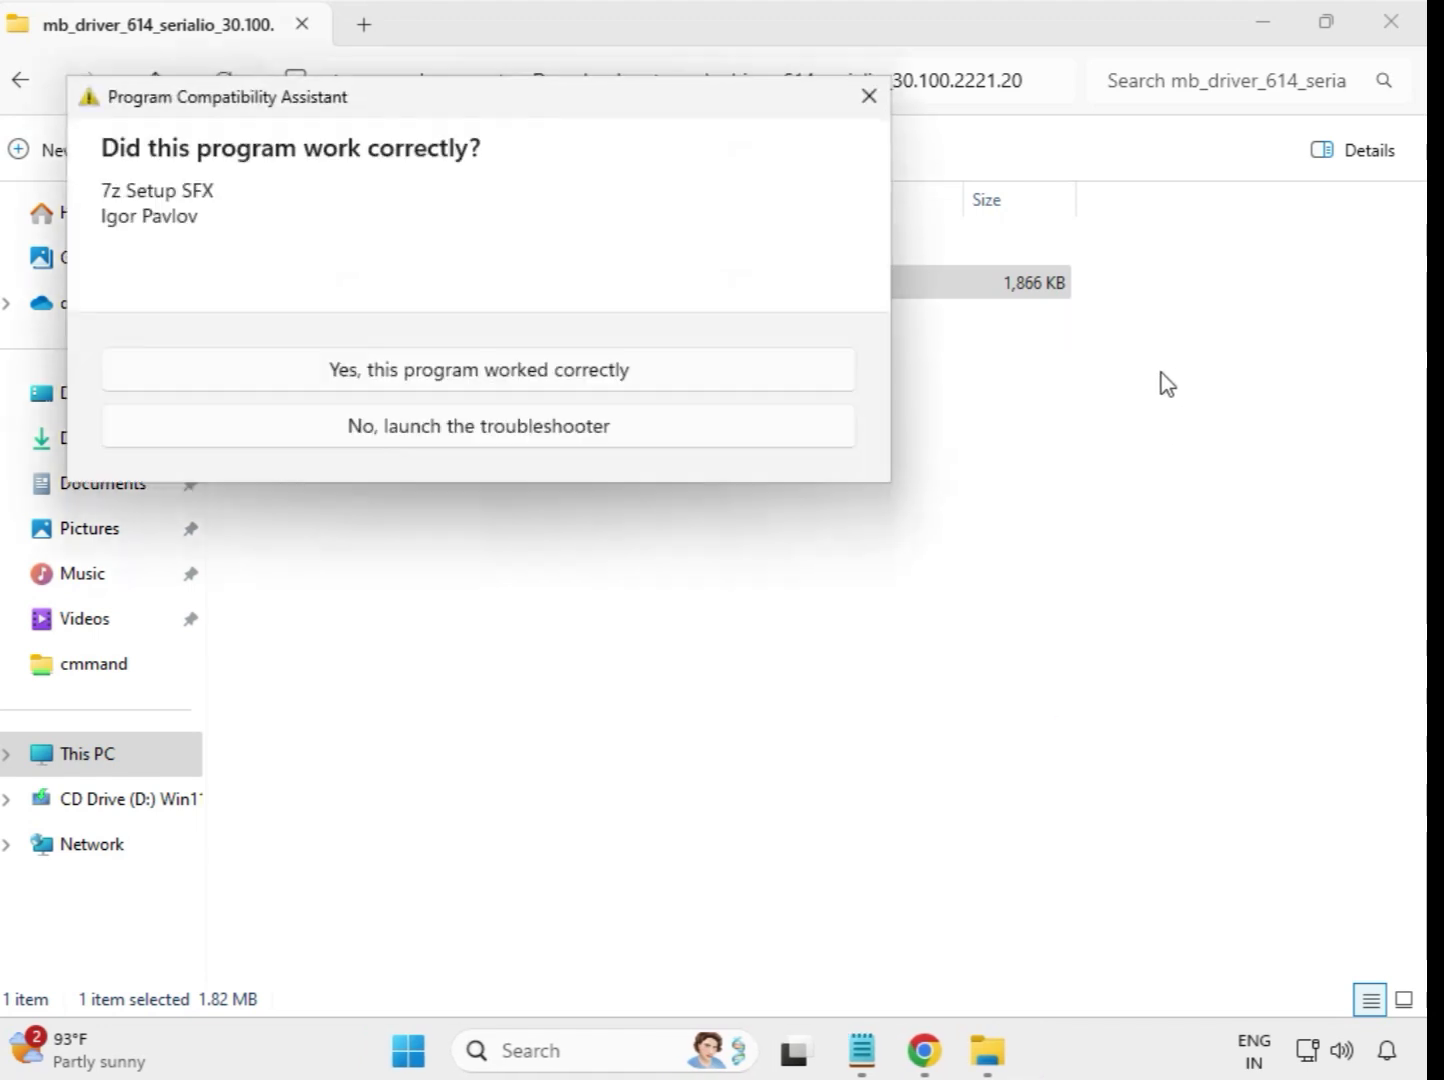
Dismiss the compatibility prompt, run the installer in the Downloads folder mb_driver_647_infupdate_10.1.19198.8339 as administrator and allow it to make changes
key("Escape")
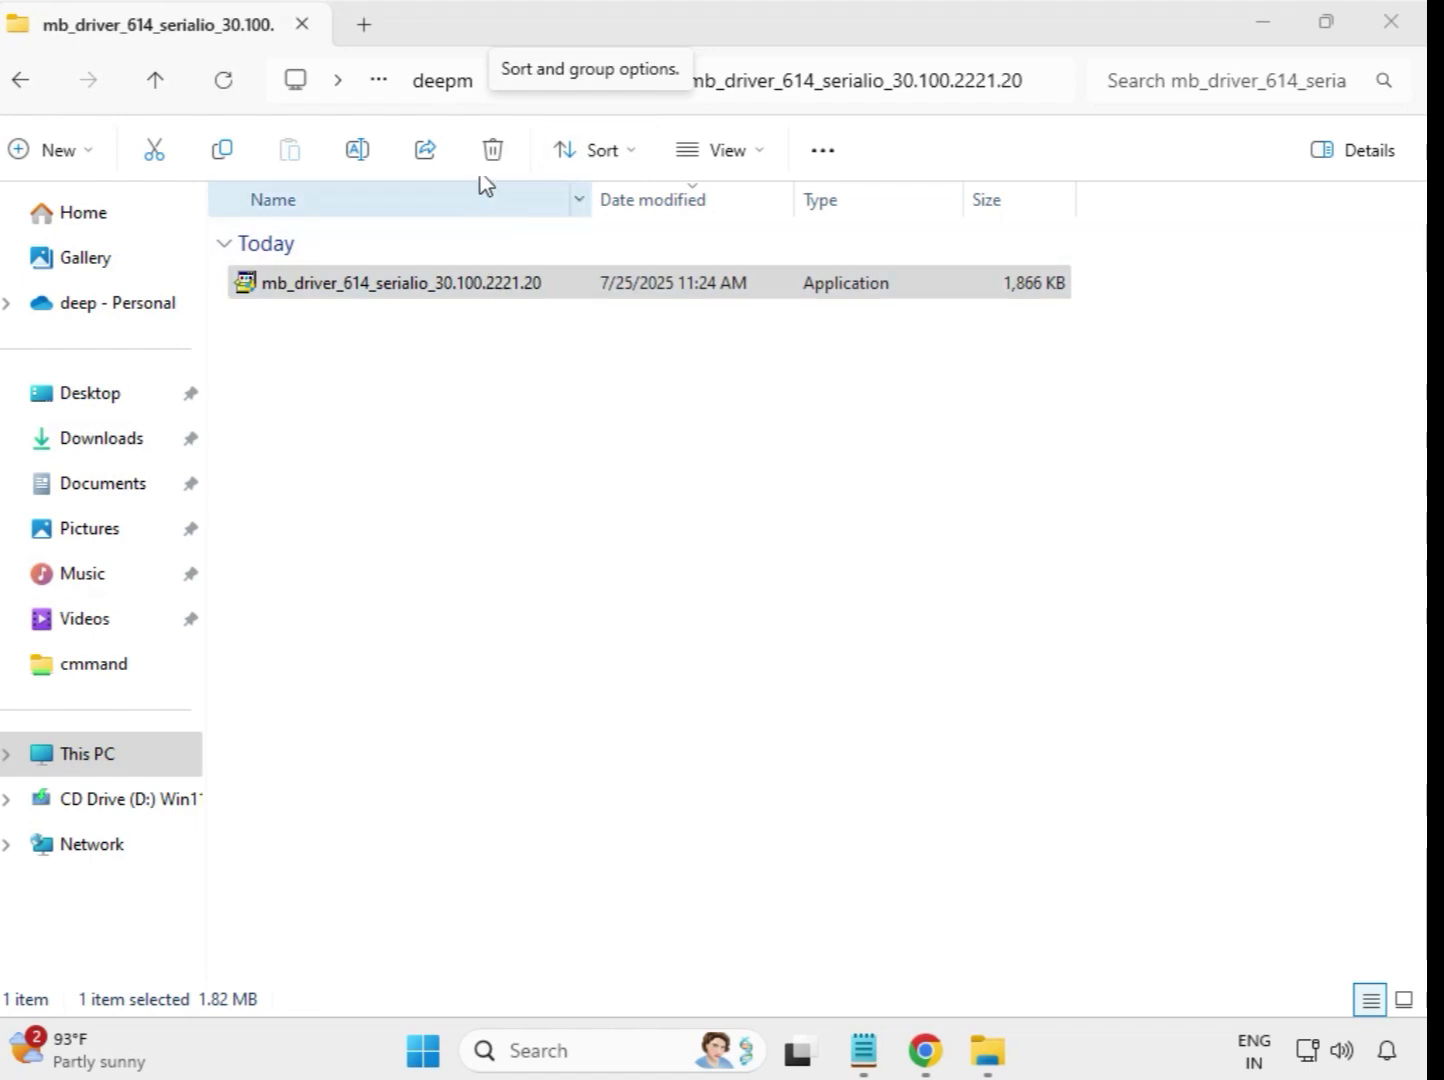
left_click(22, 82)
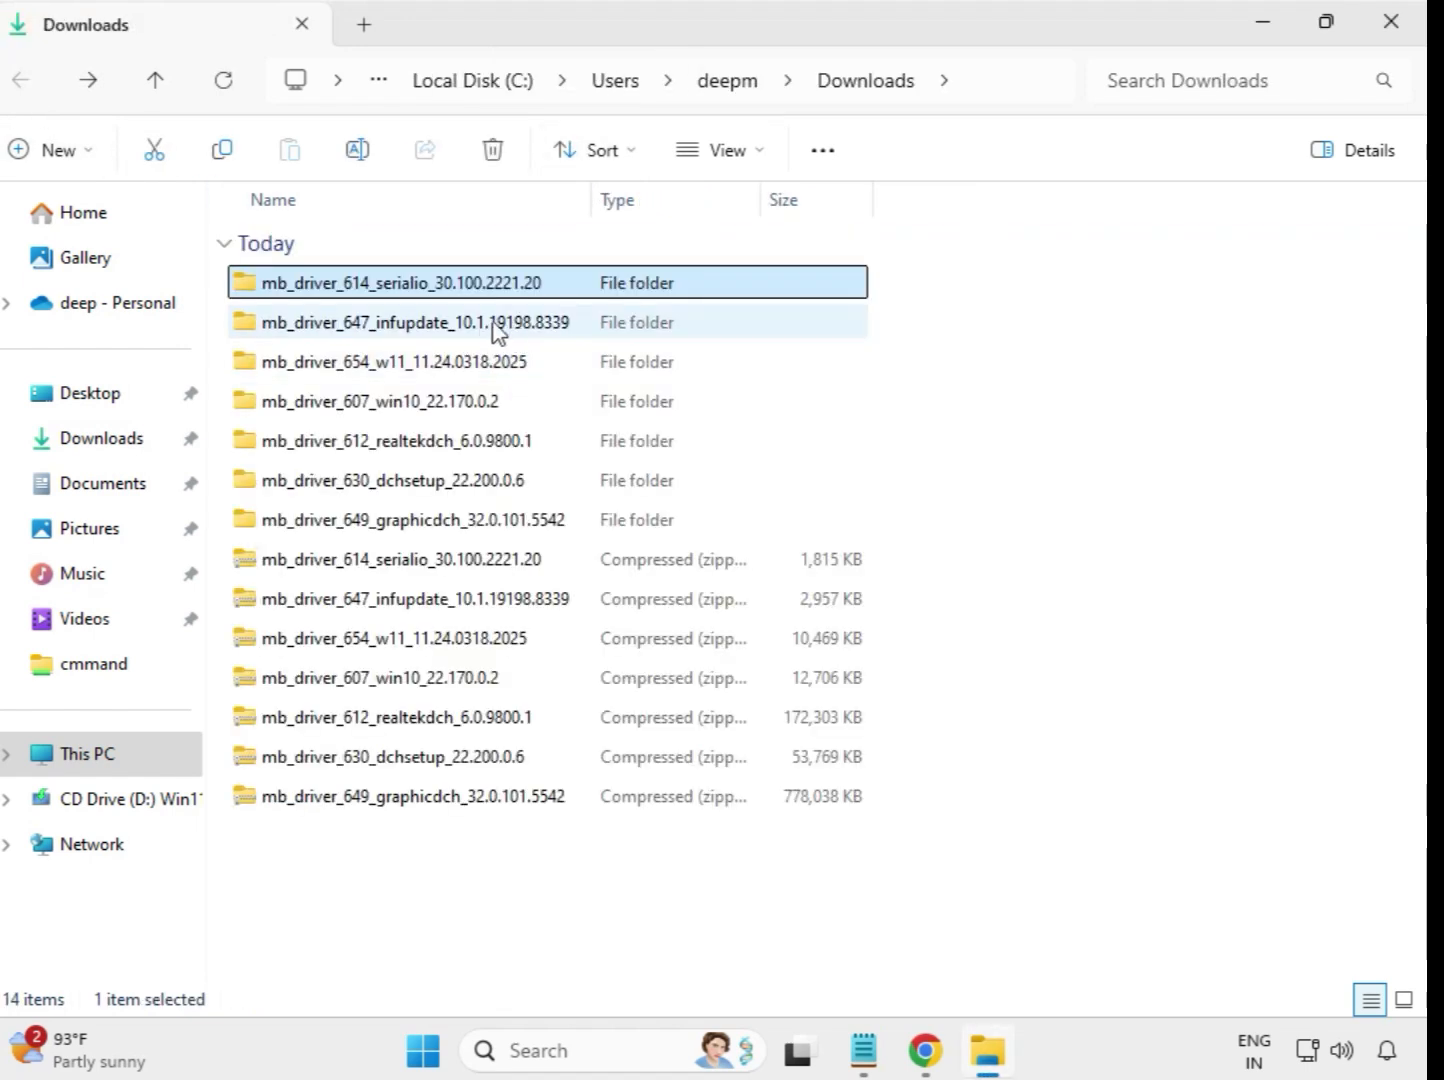
double_click(478, 323)
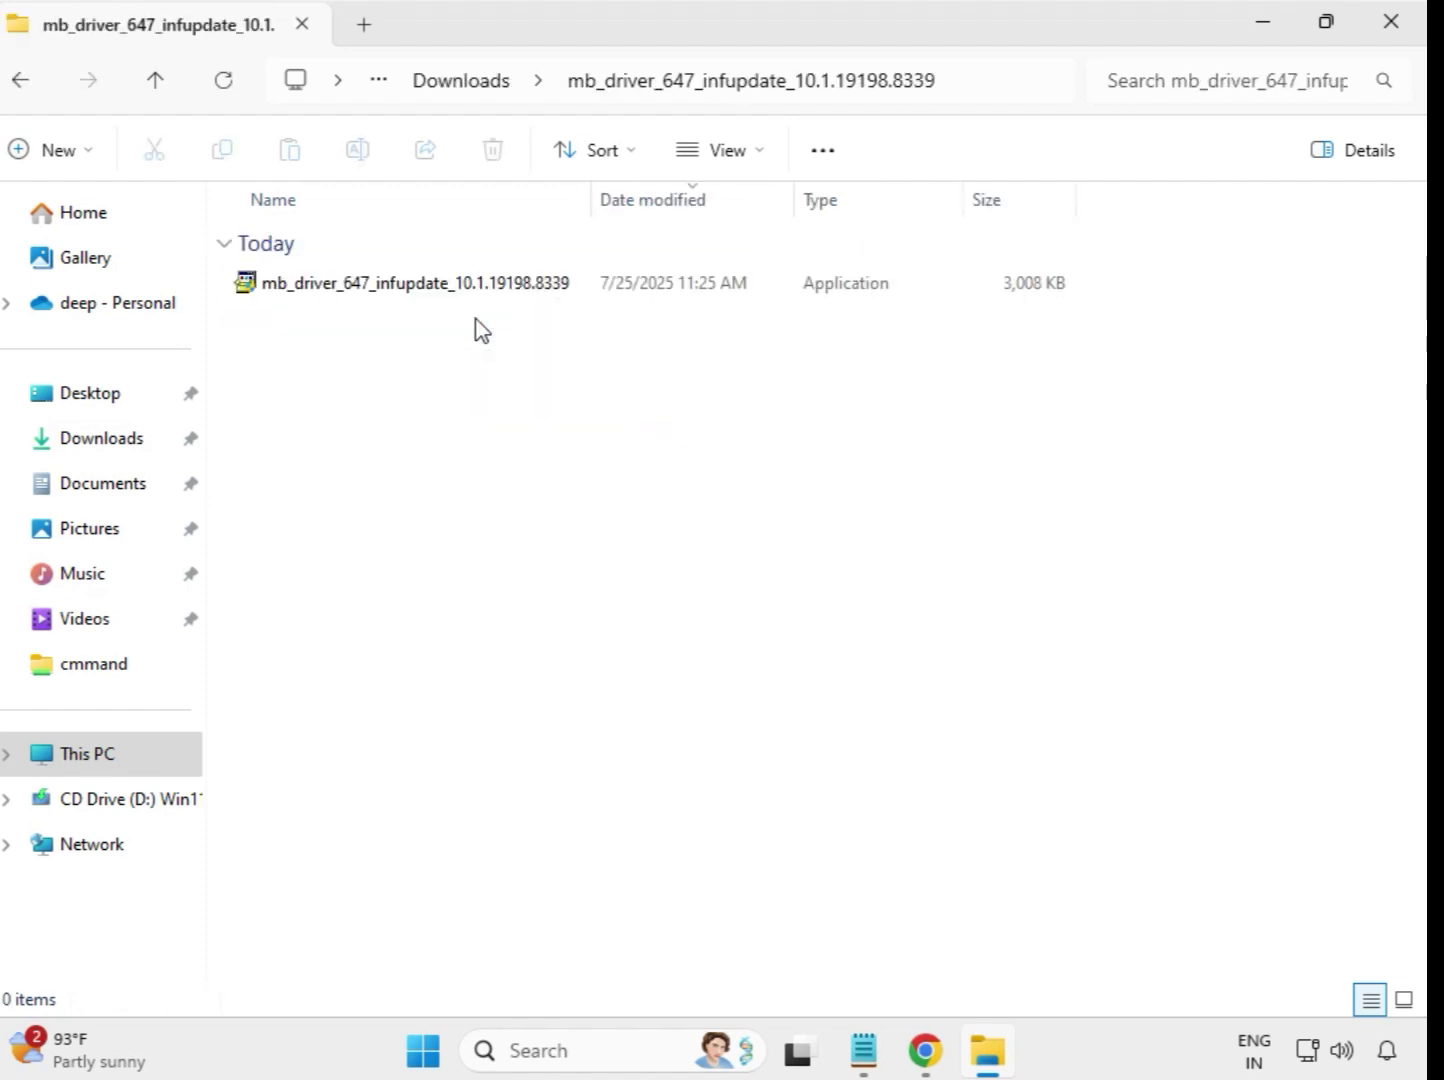
left_click(481, 292)
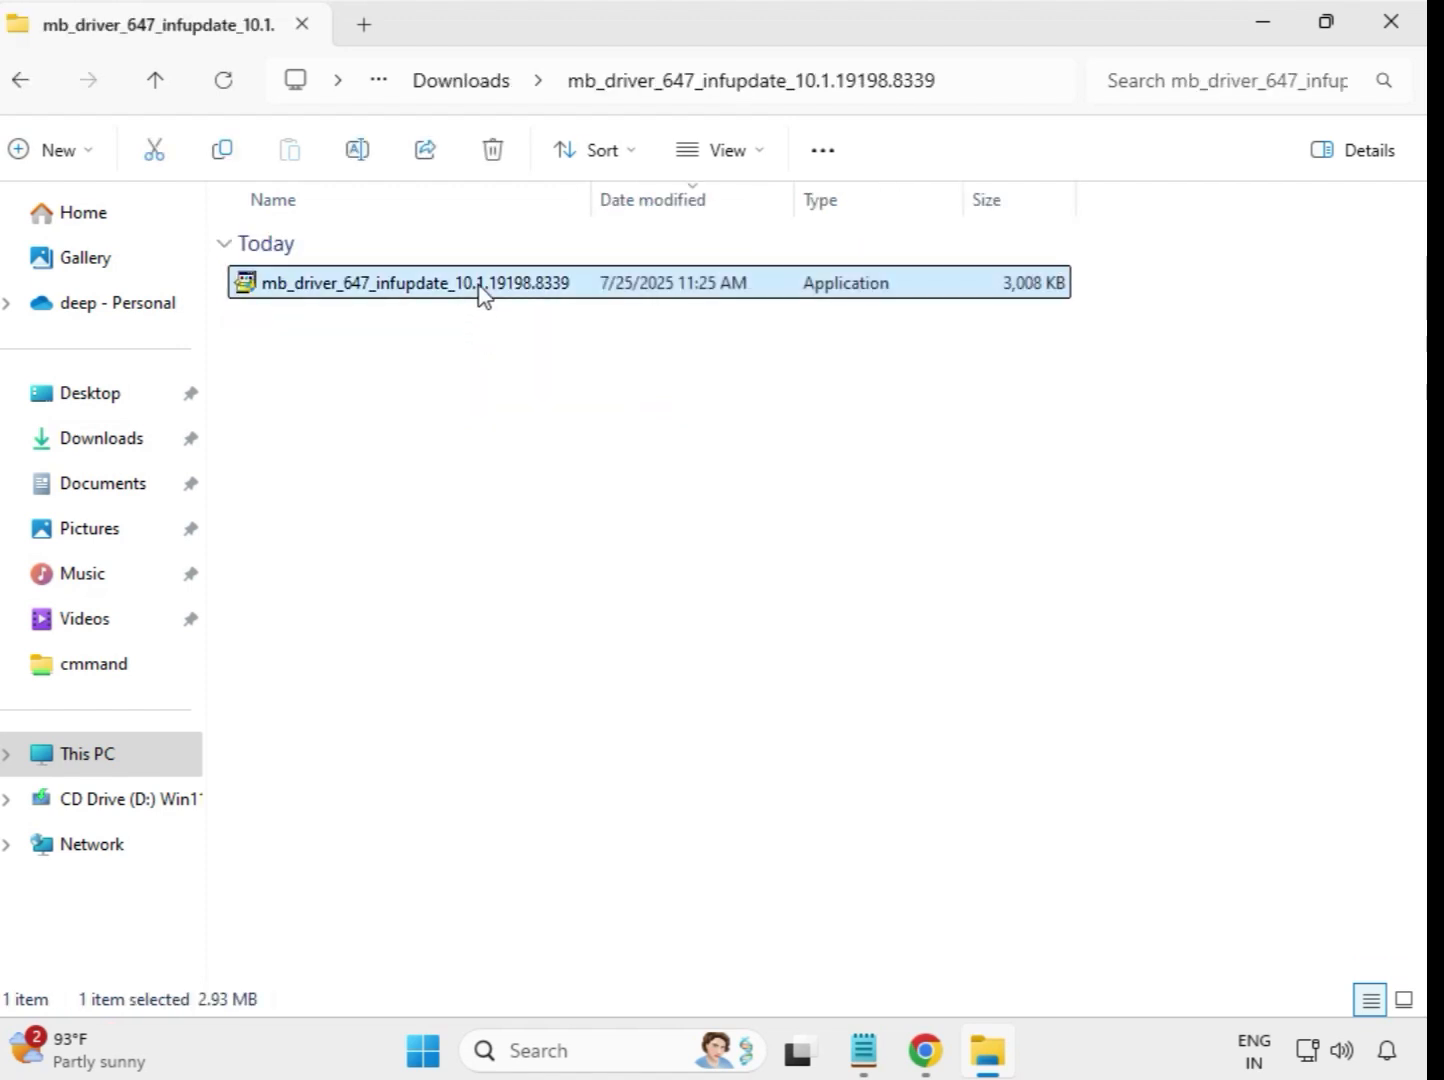
right_click(480, 291)
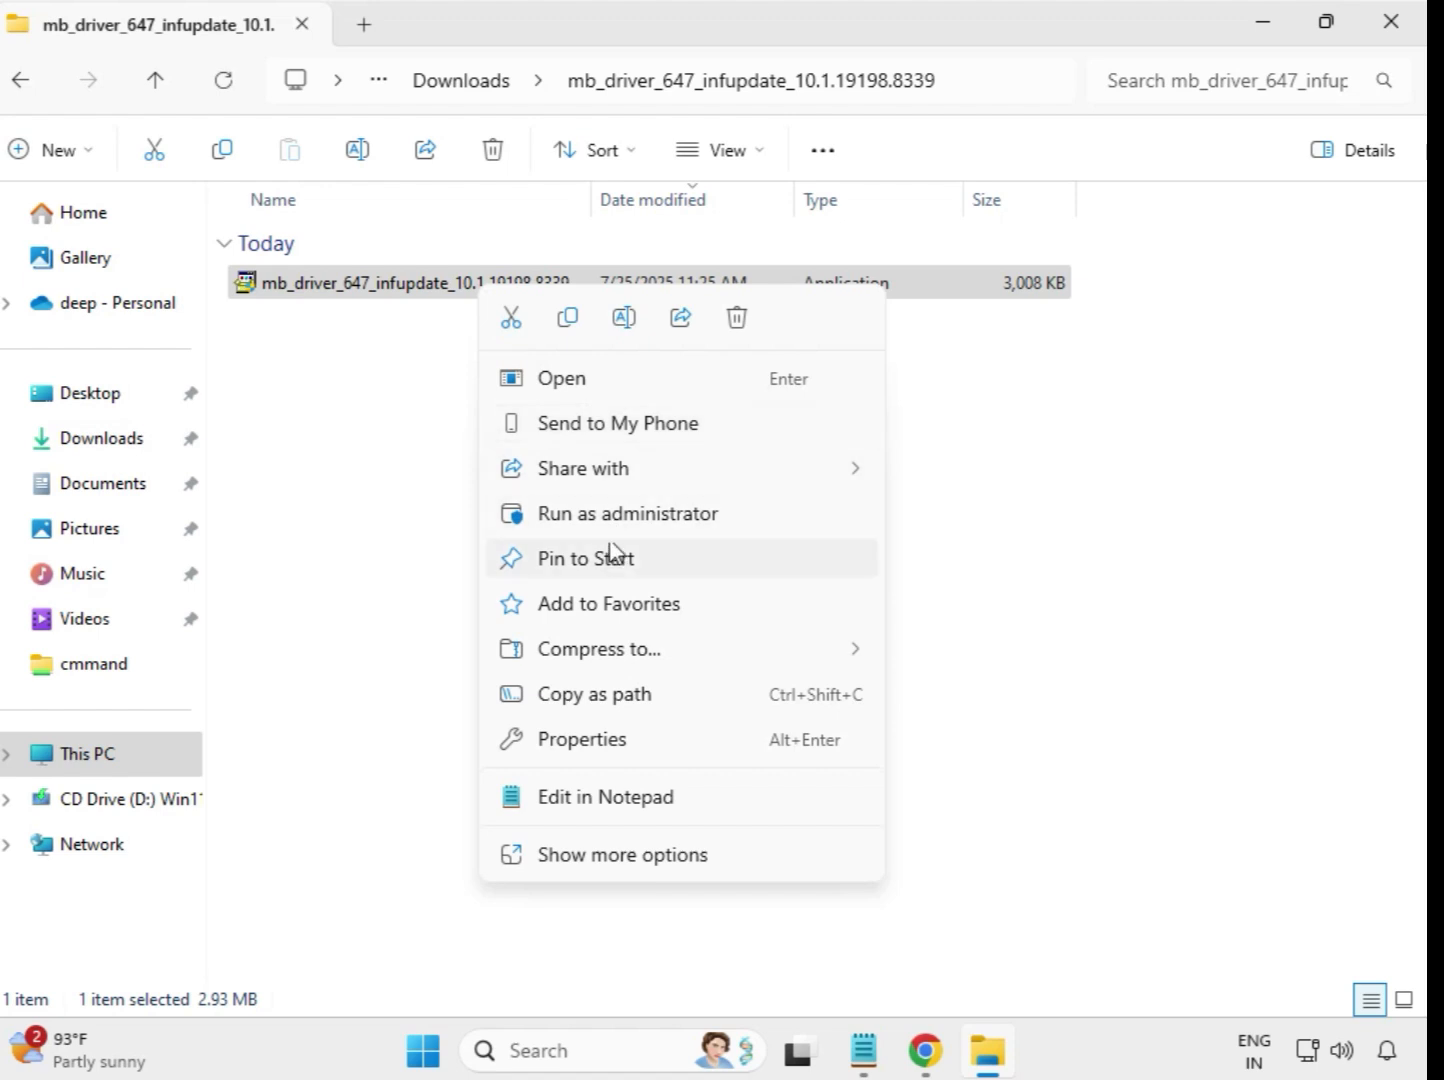
left_click(645, 527)
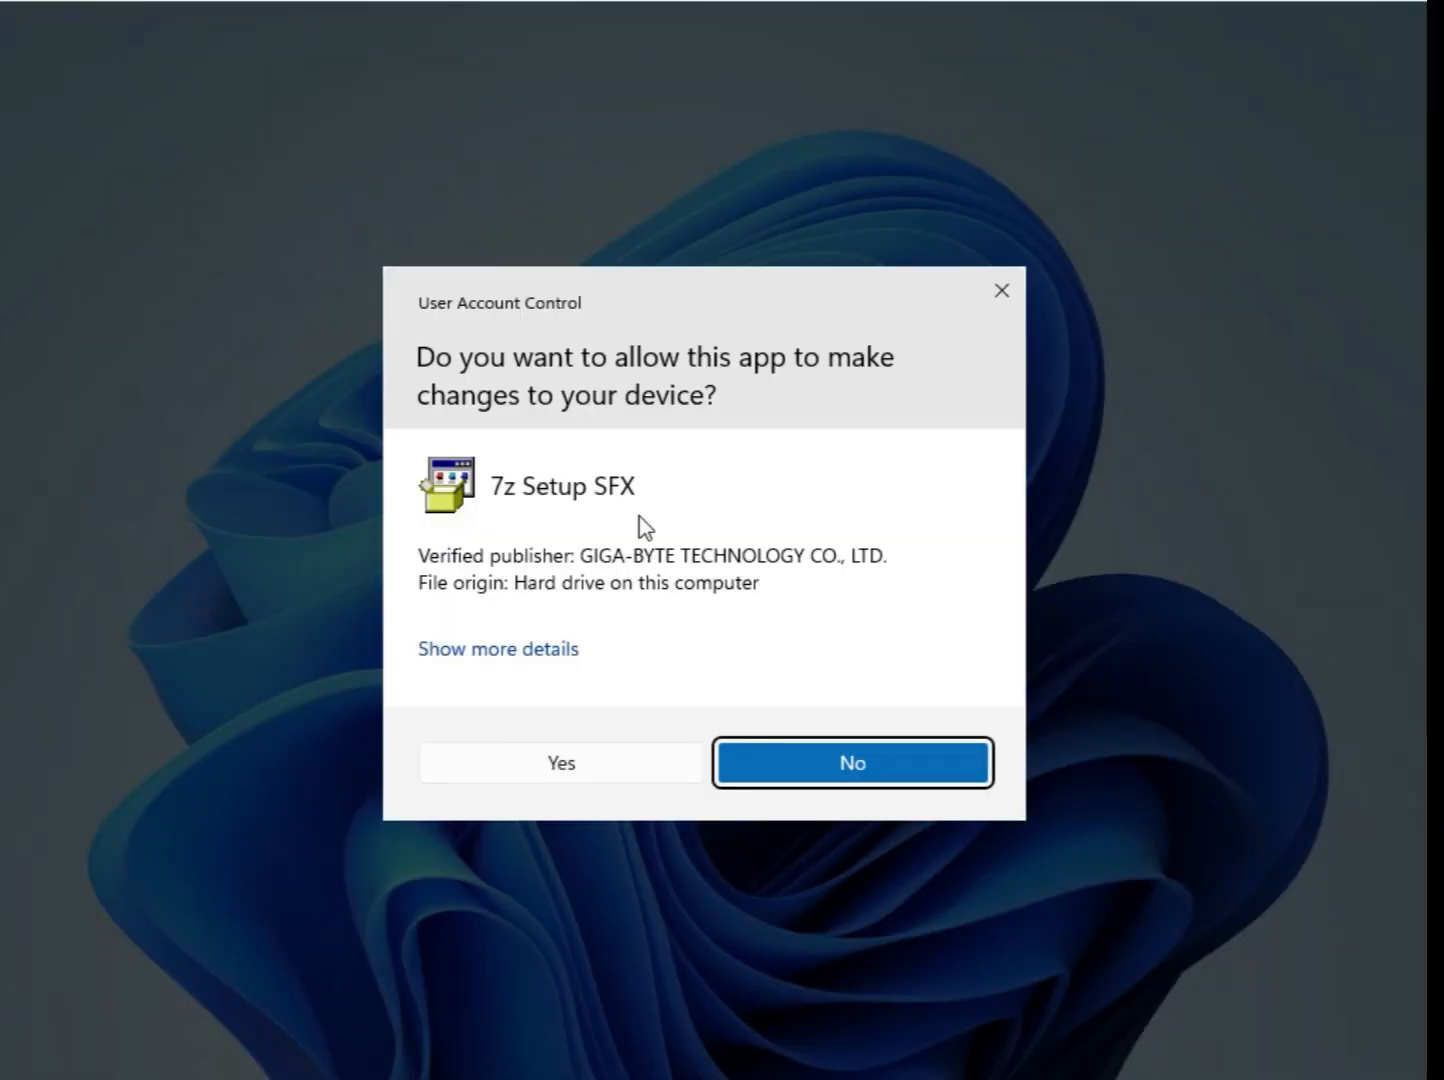
left_click(656, 778)
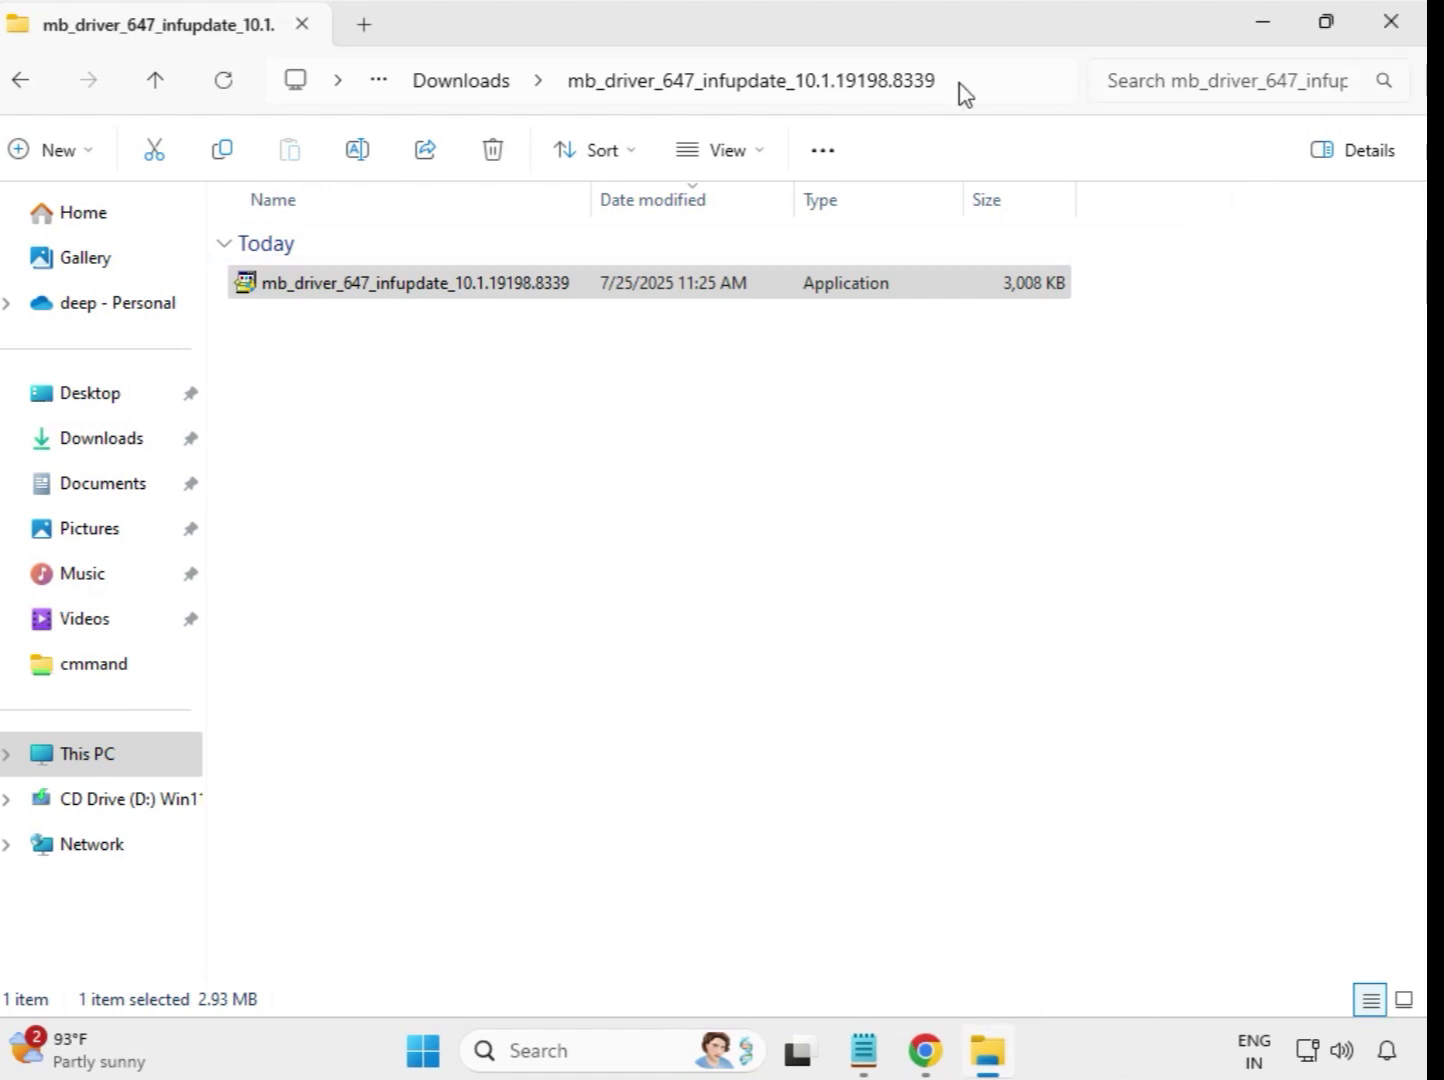
Return to Downloads, run the installer in the mb_driver_654_w11_11.24.0318.2025 folder as administrator and allow it to make changes
left_click(437, 92)
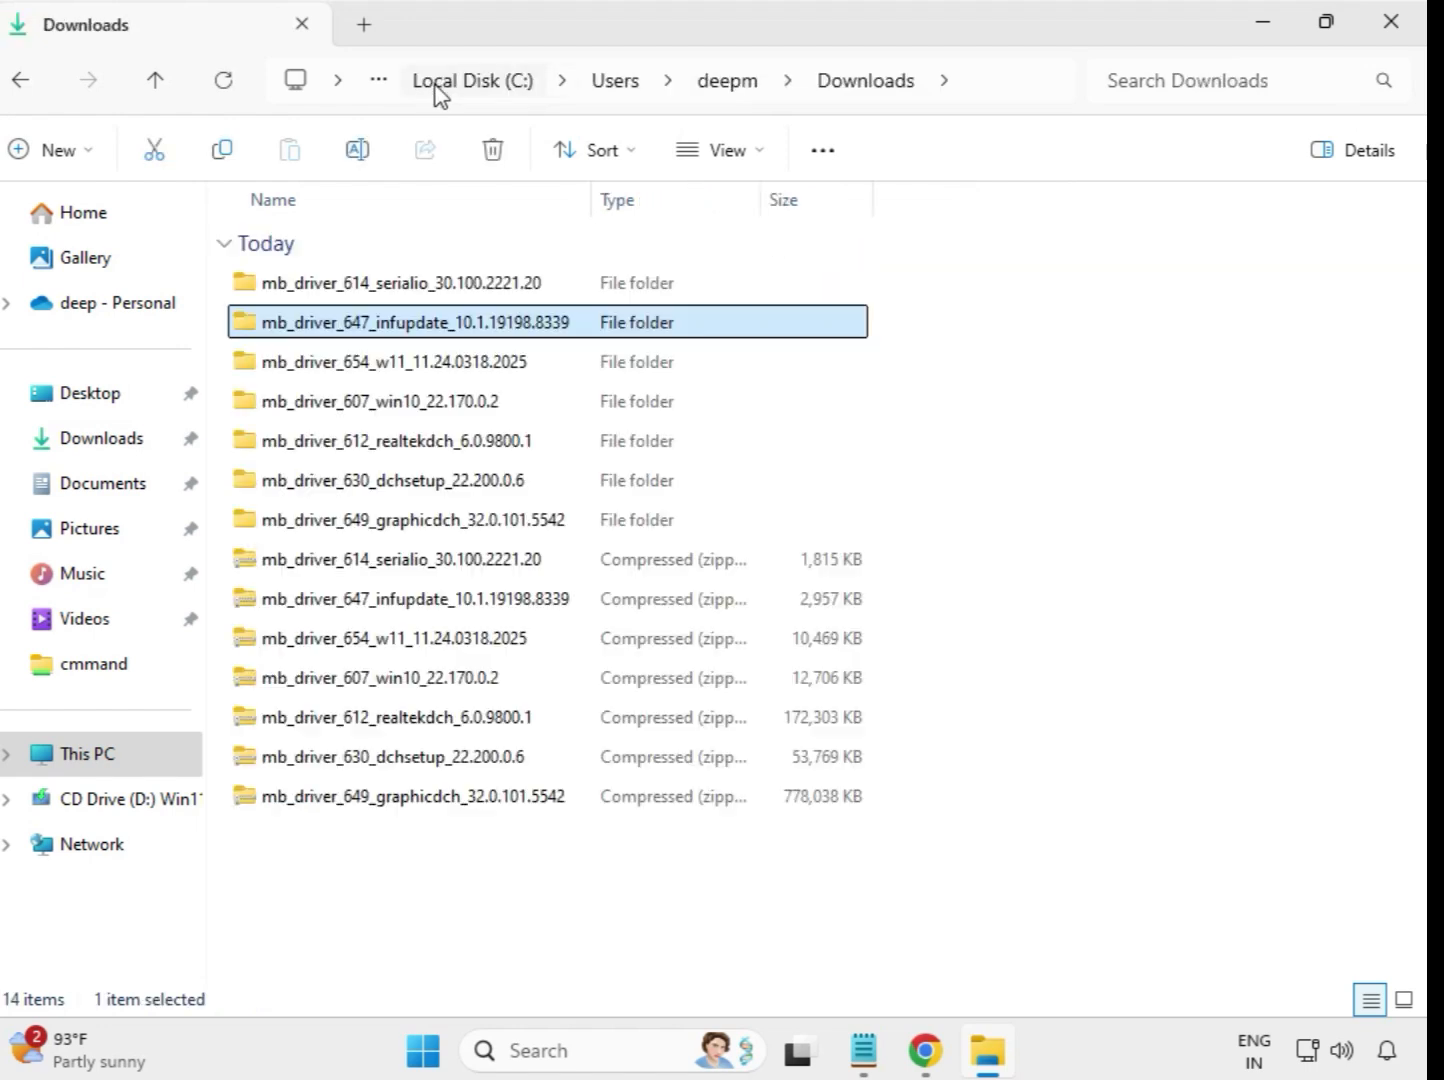
double_click(405, 370)
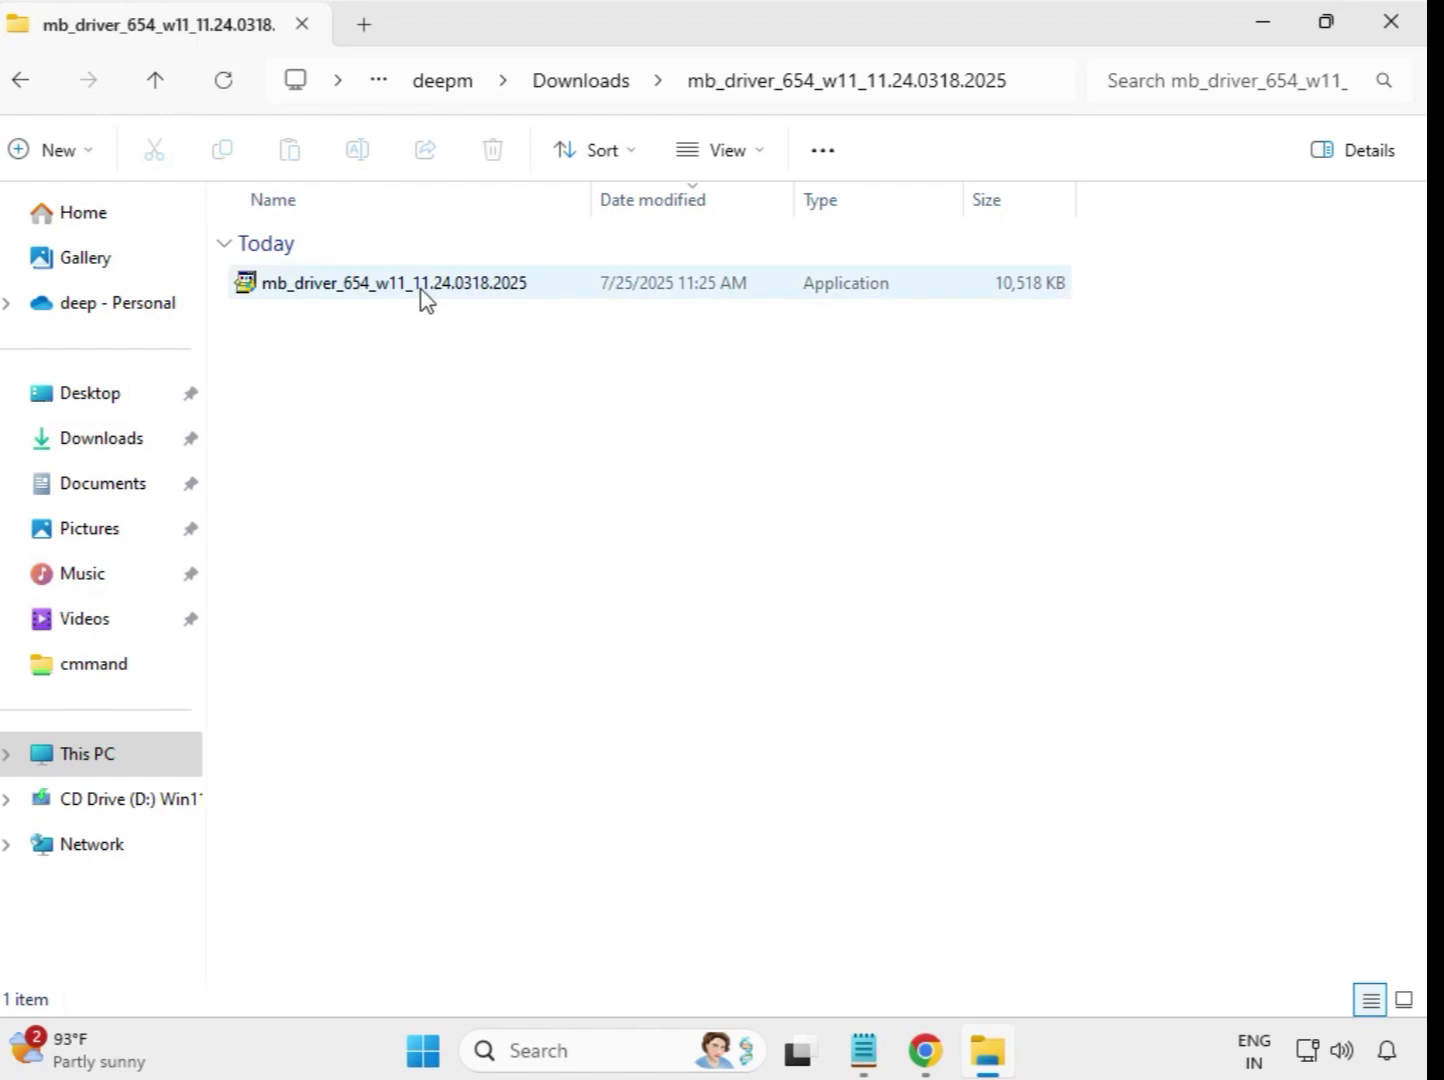
left_click(423, 293)
right_click(421, 295)
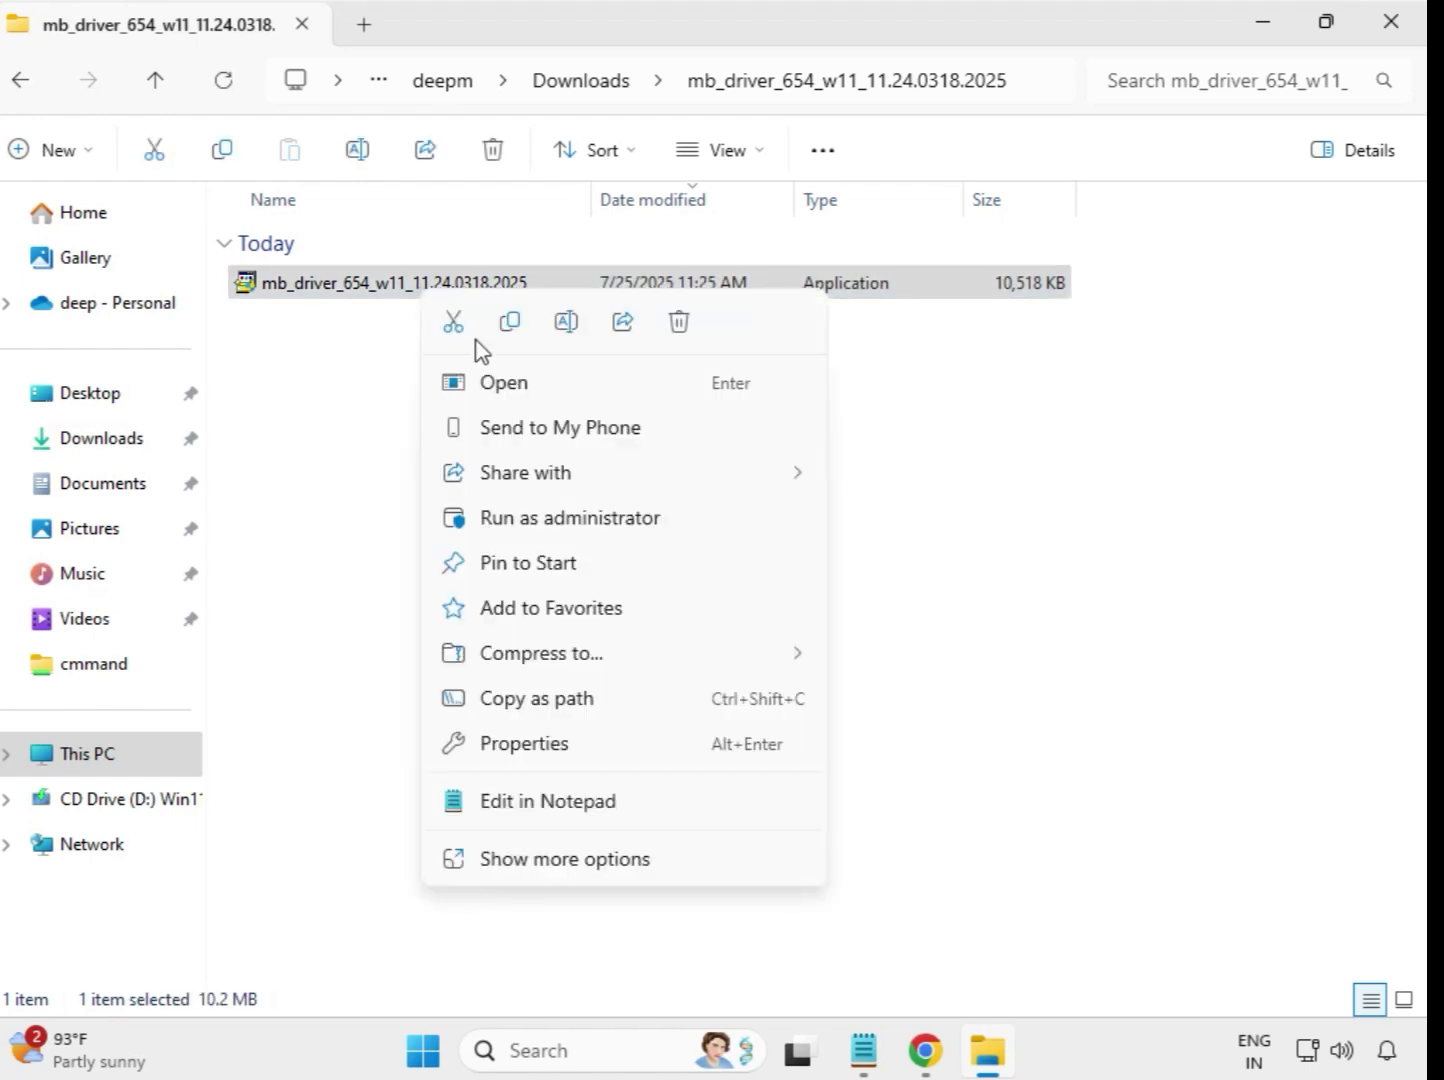
left_click(562, 518)
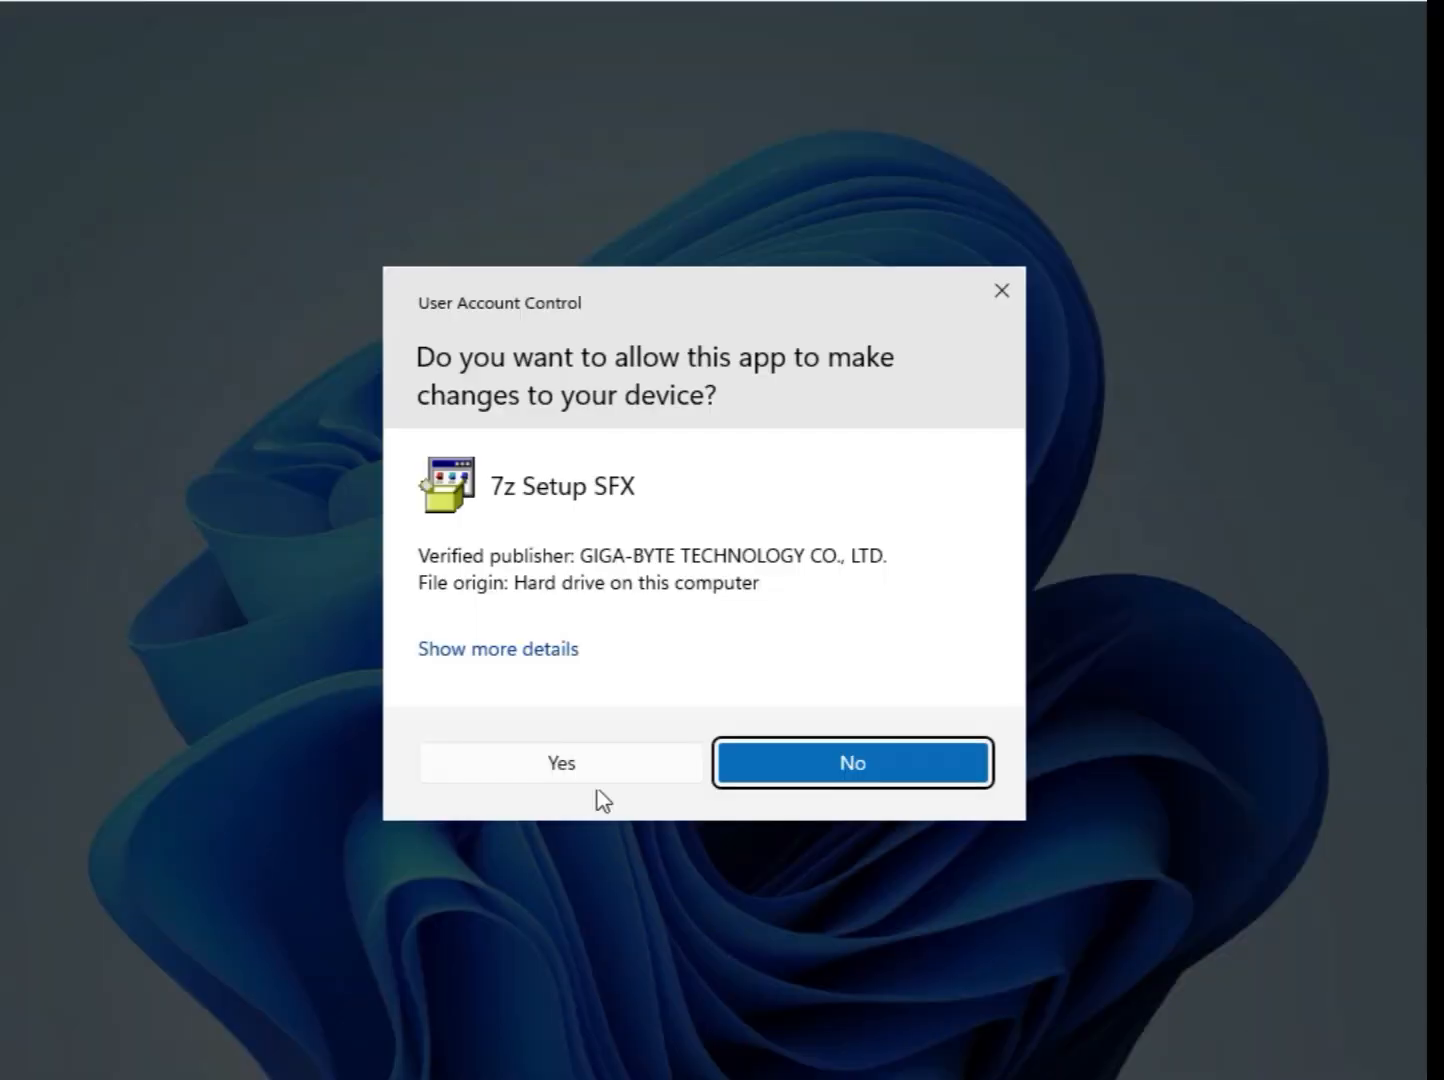
left_click(594, 776)
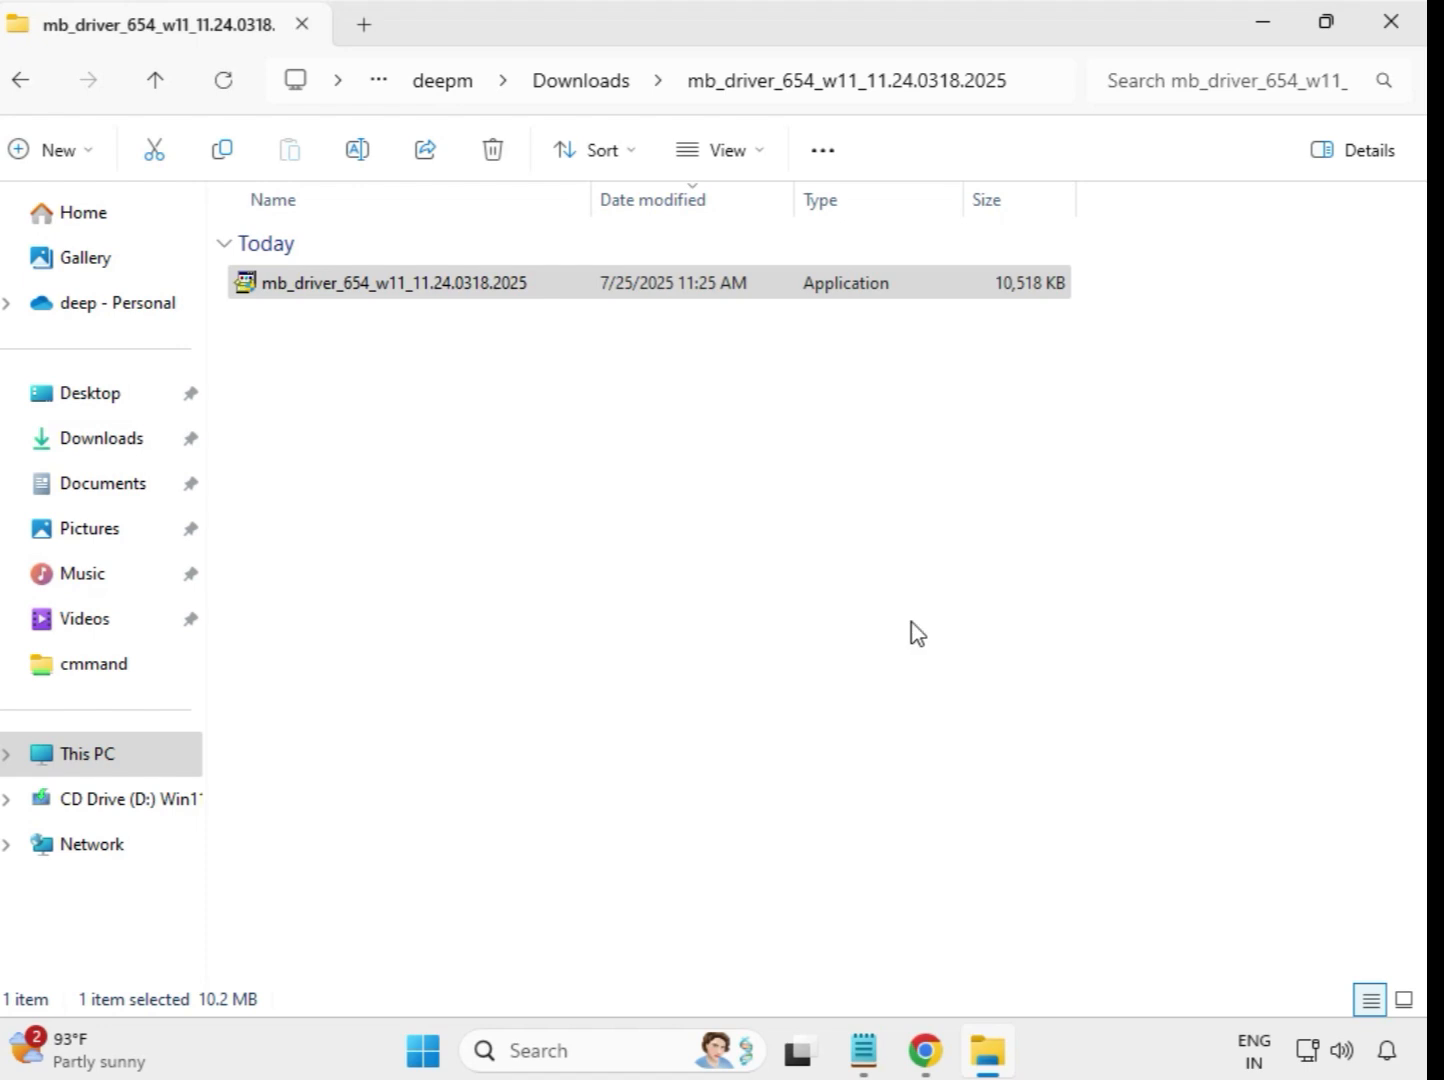
Return to Downloads, run the installer in the mb_driver_607_win10_22.170.0.2 folder as administrator and allow it to make changes
left_click(585, 88)
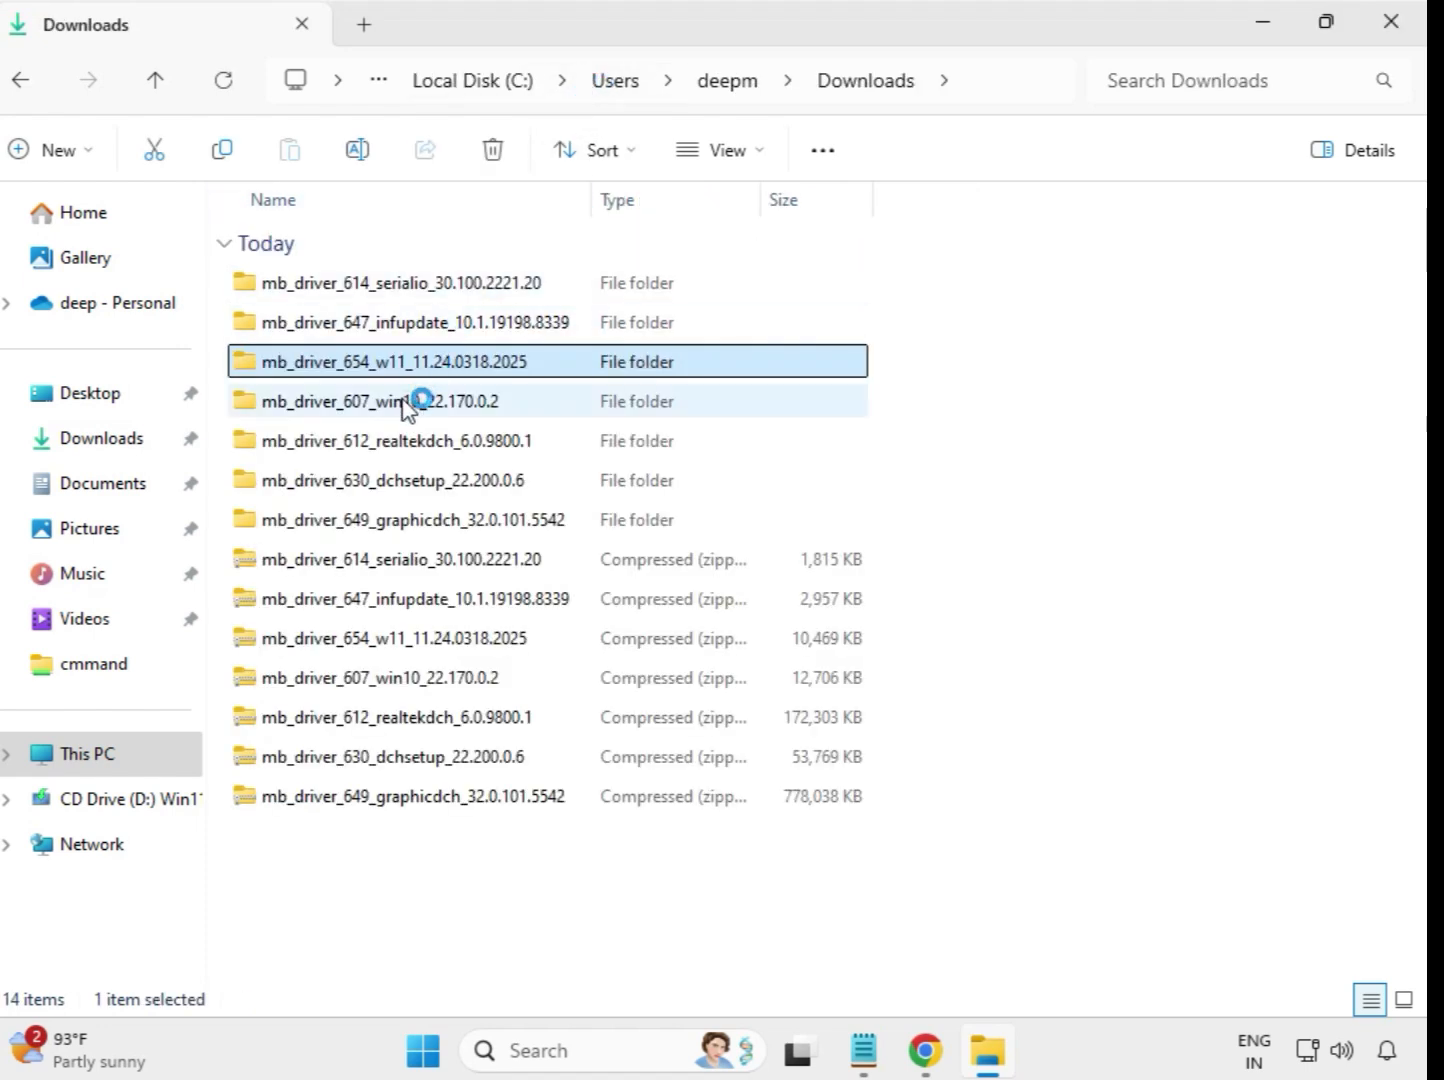
double_click(417, 402)
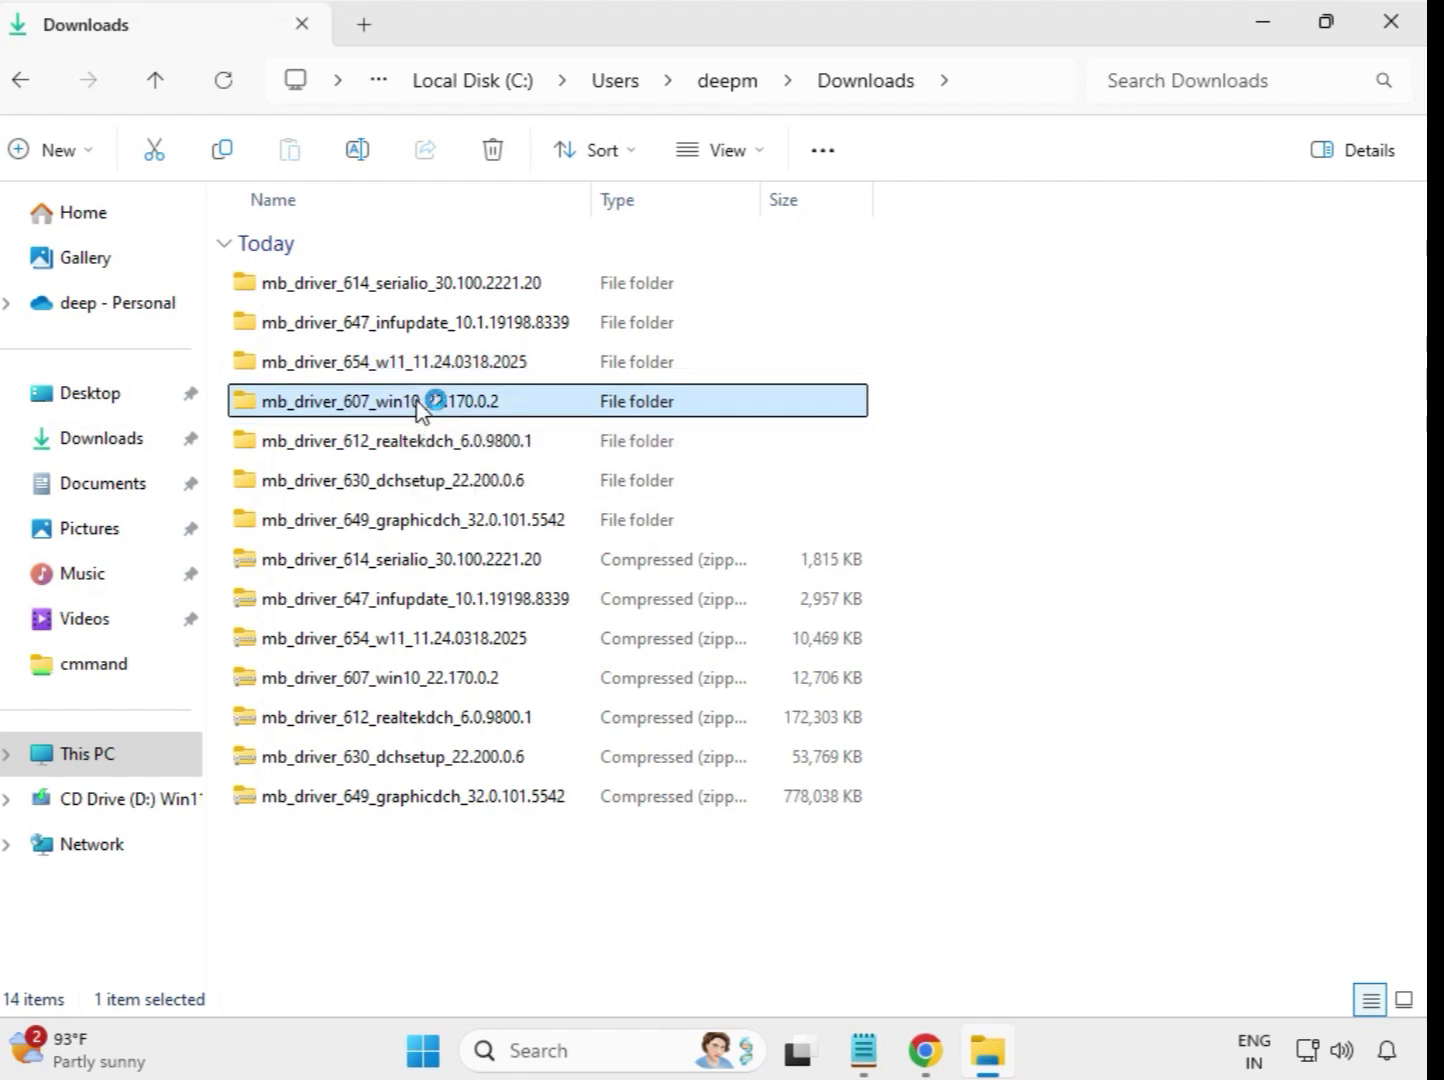
left_click(399, 290)
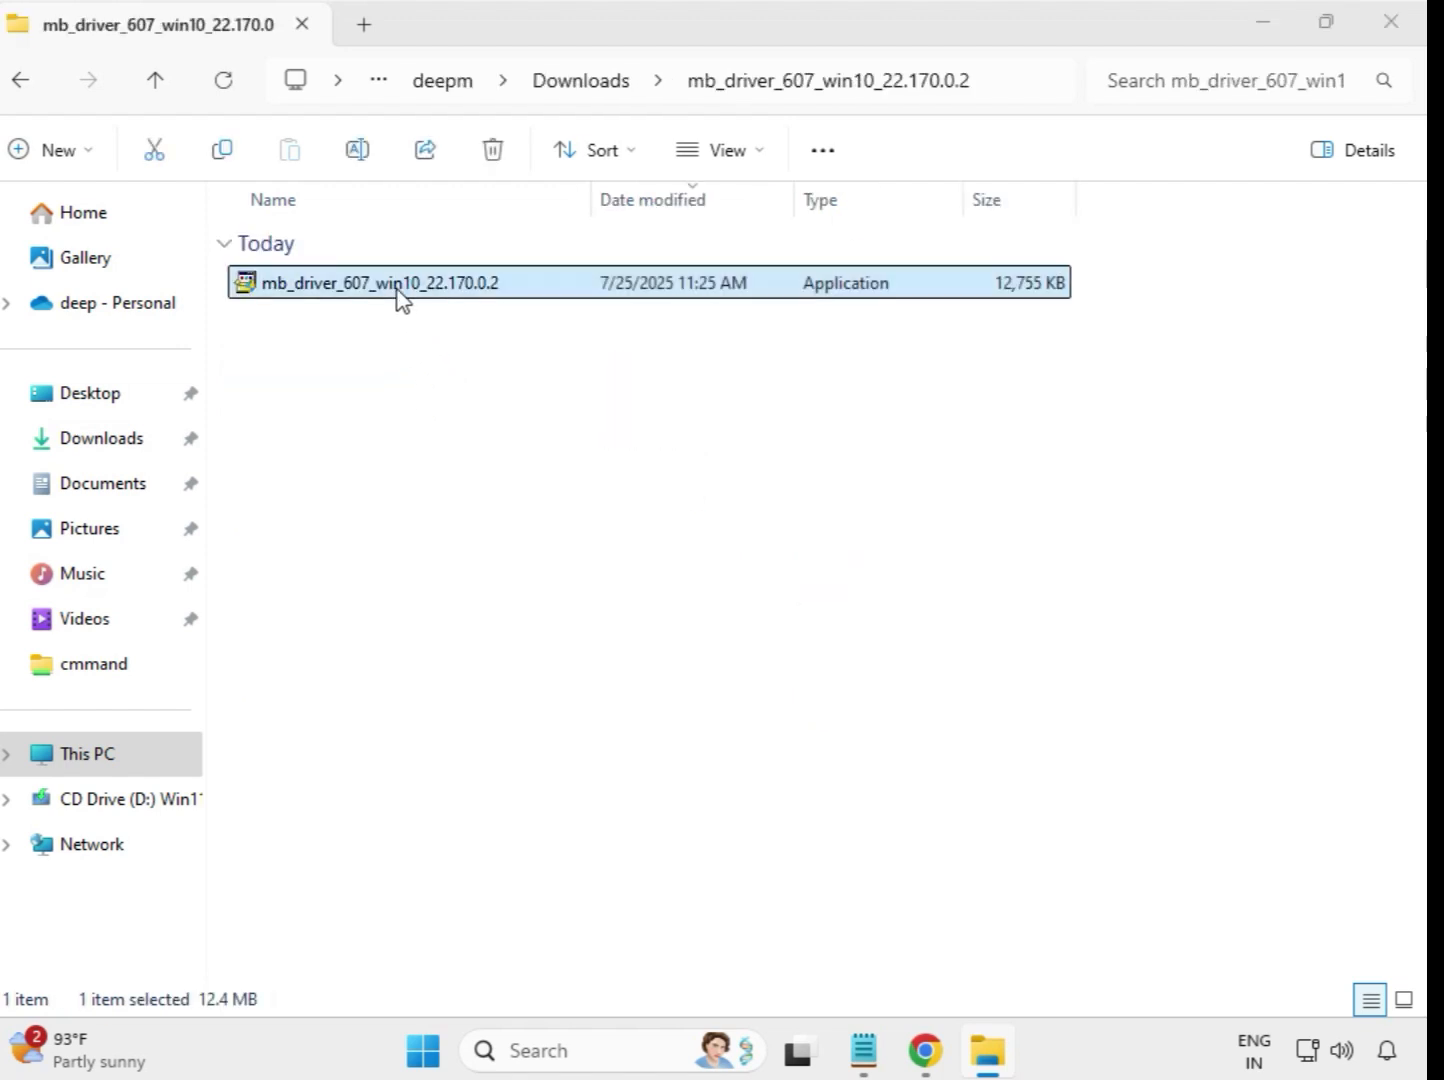
right_click(399, 292)
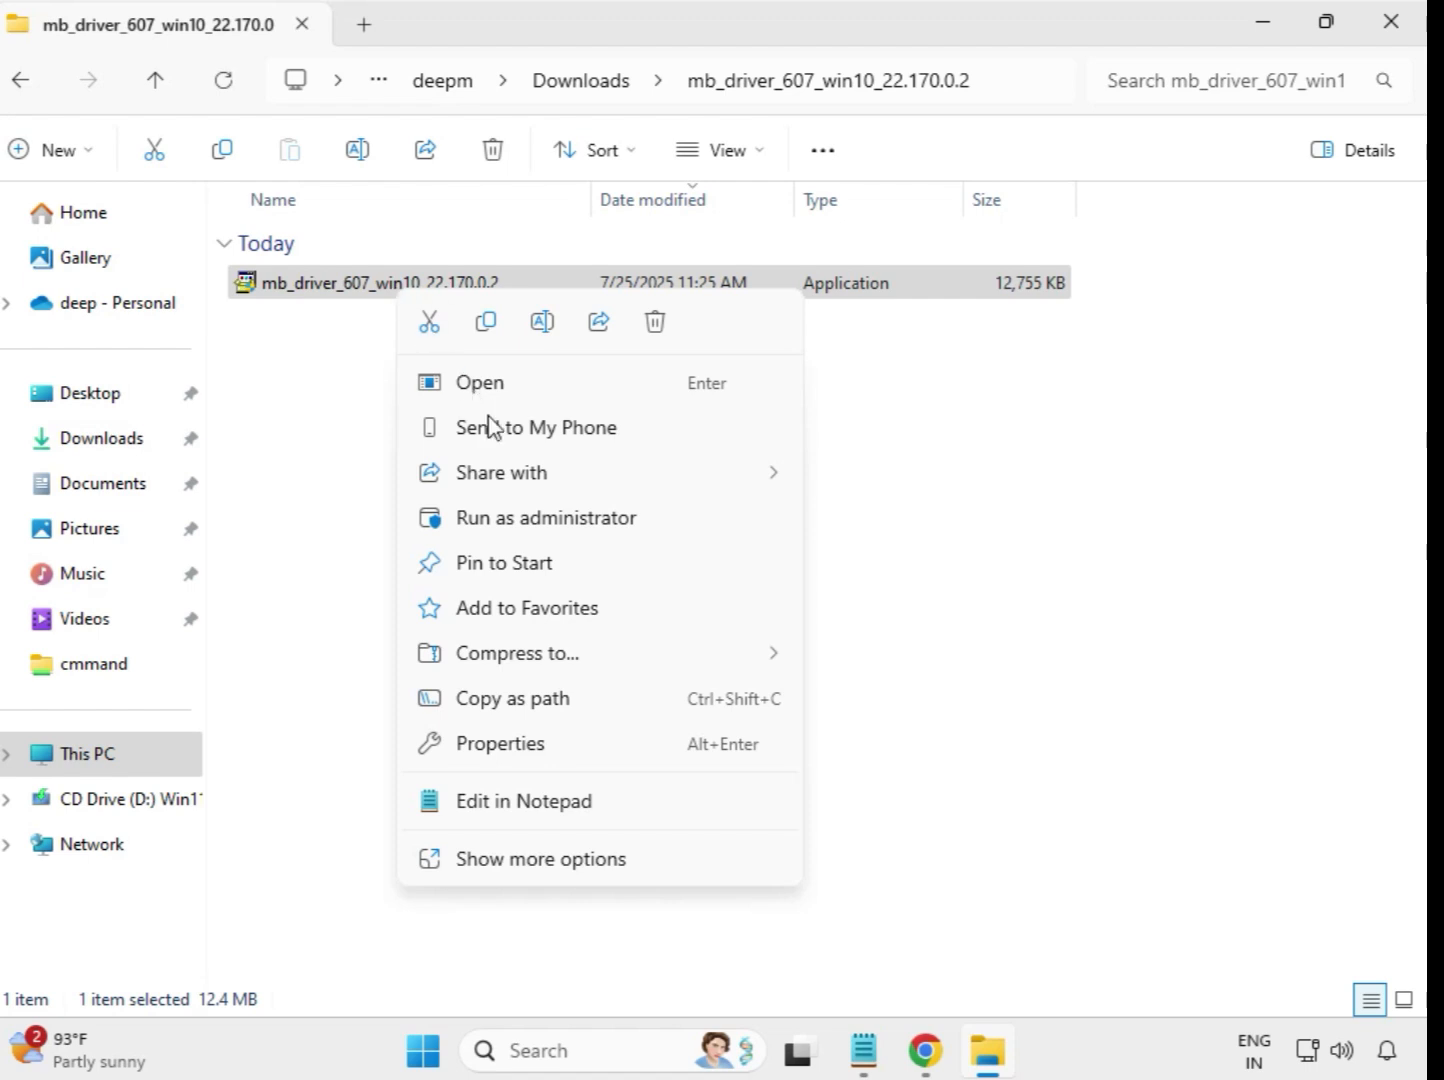
left_click(524, 516)
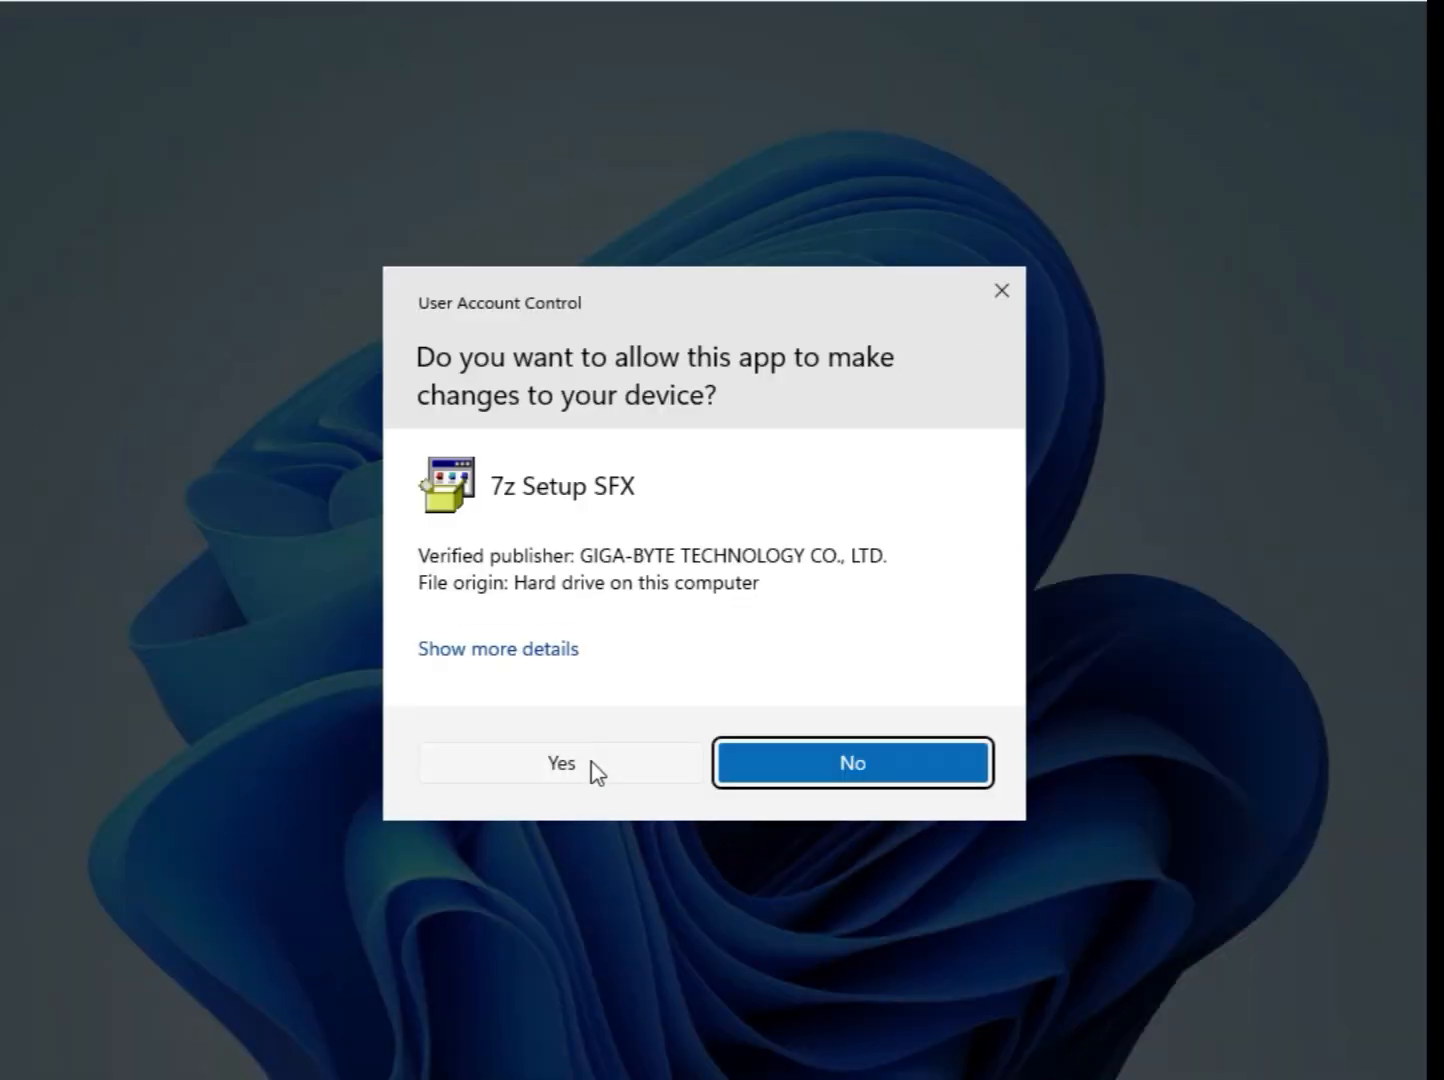
left_click(592, 768)
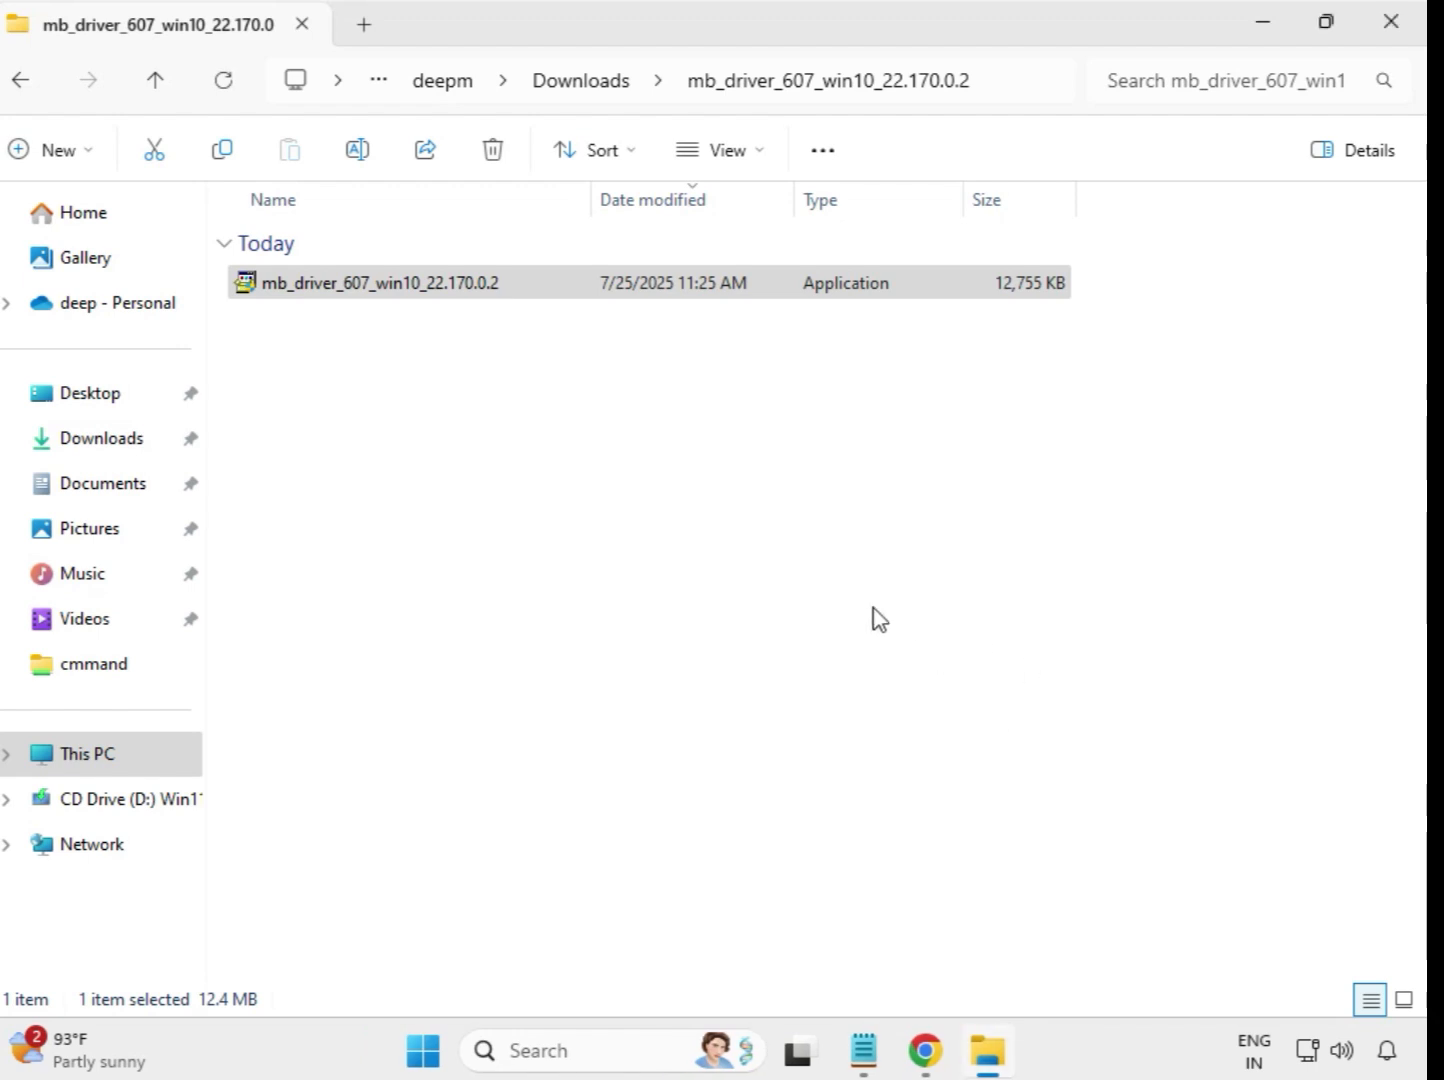
Return to Downloads, run the installer in the mb_driver_612_realtekdch_6.0.9800.1 folder as administrator and allow it to make changes
left_click(579, 94)
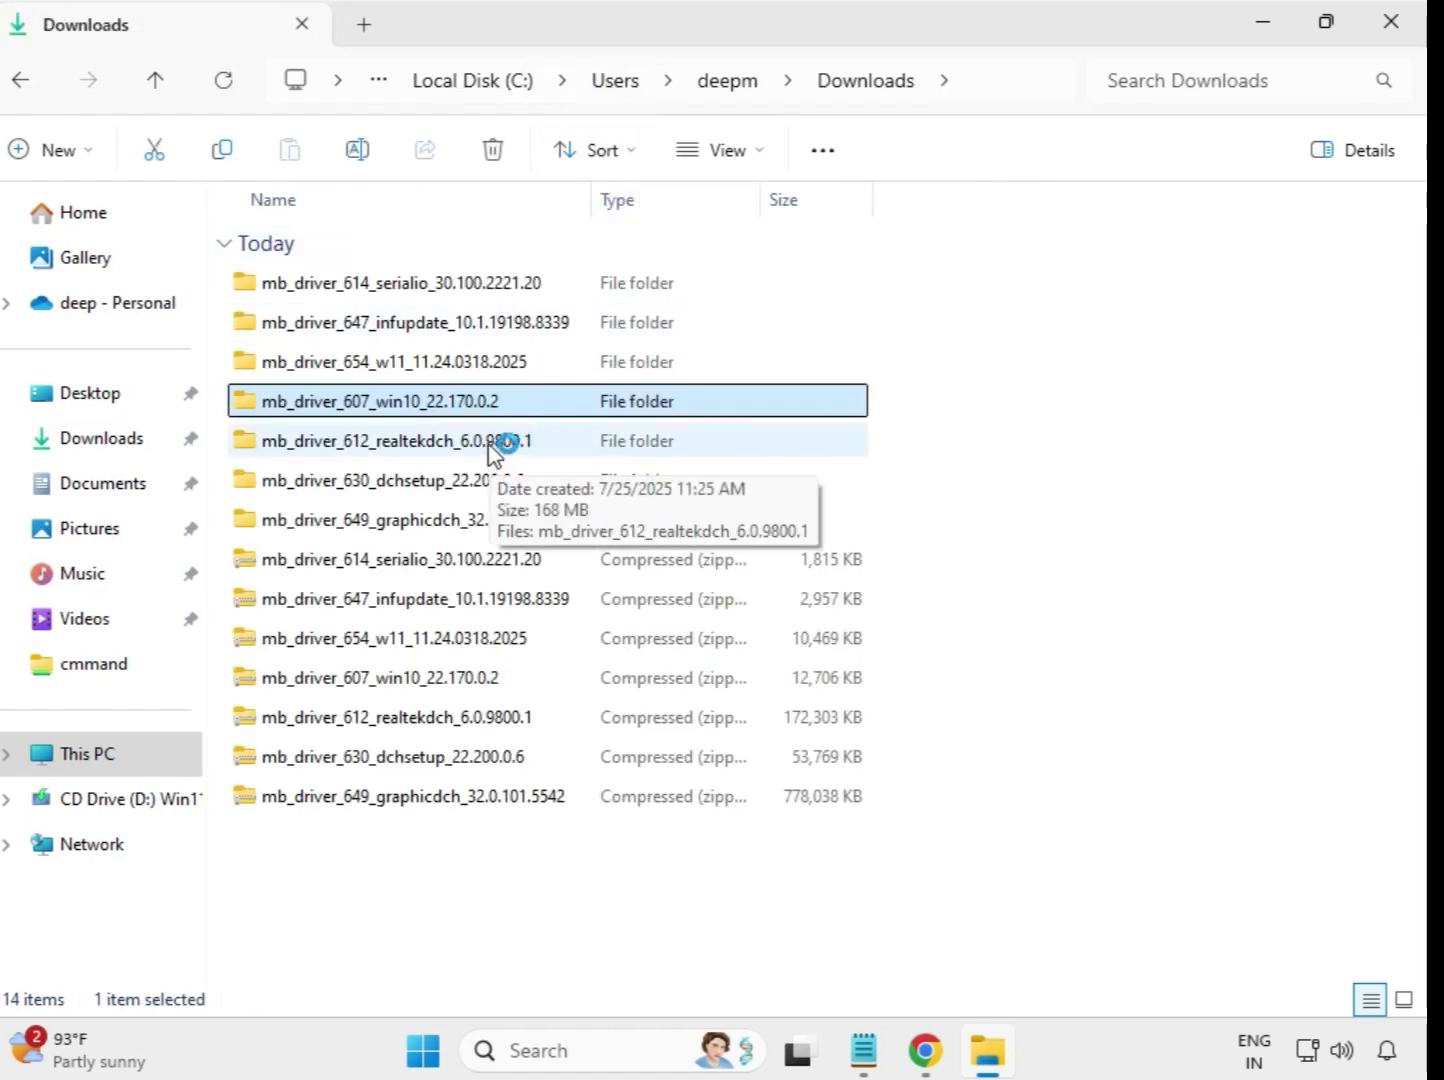
left_click(491, 452)
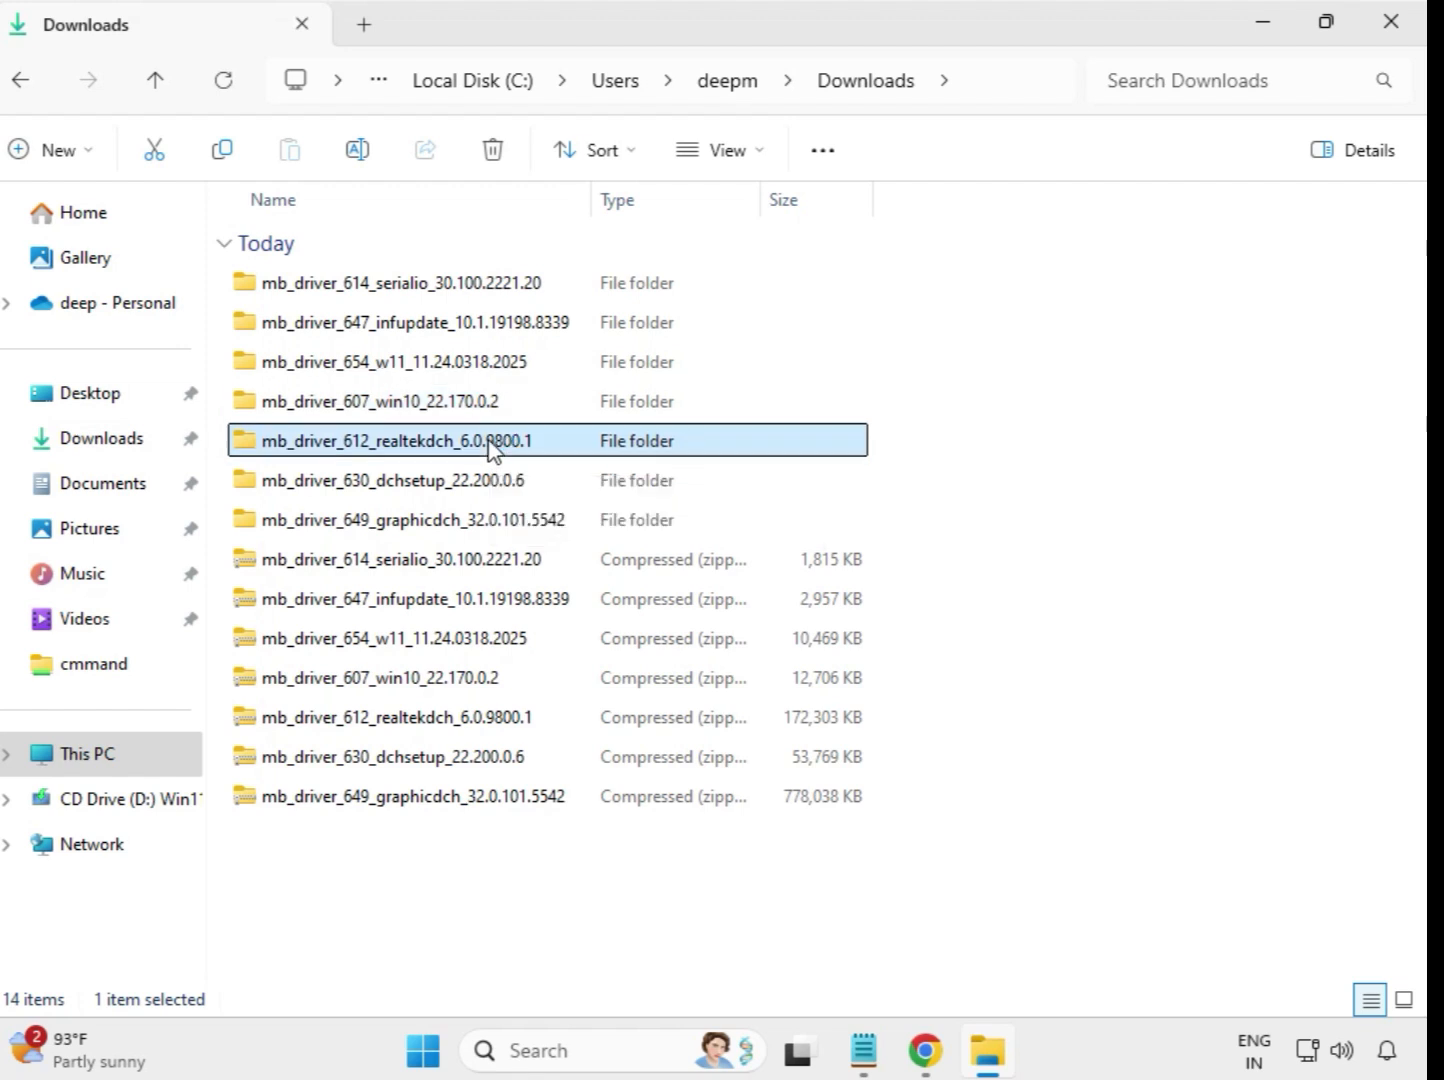
double_click(574, 450)
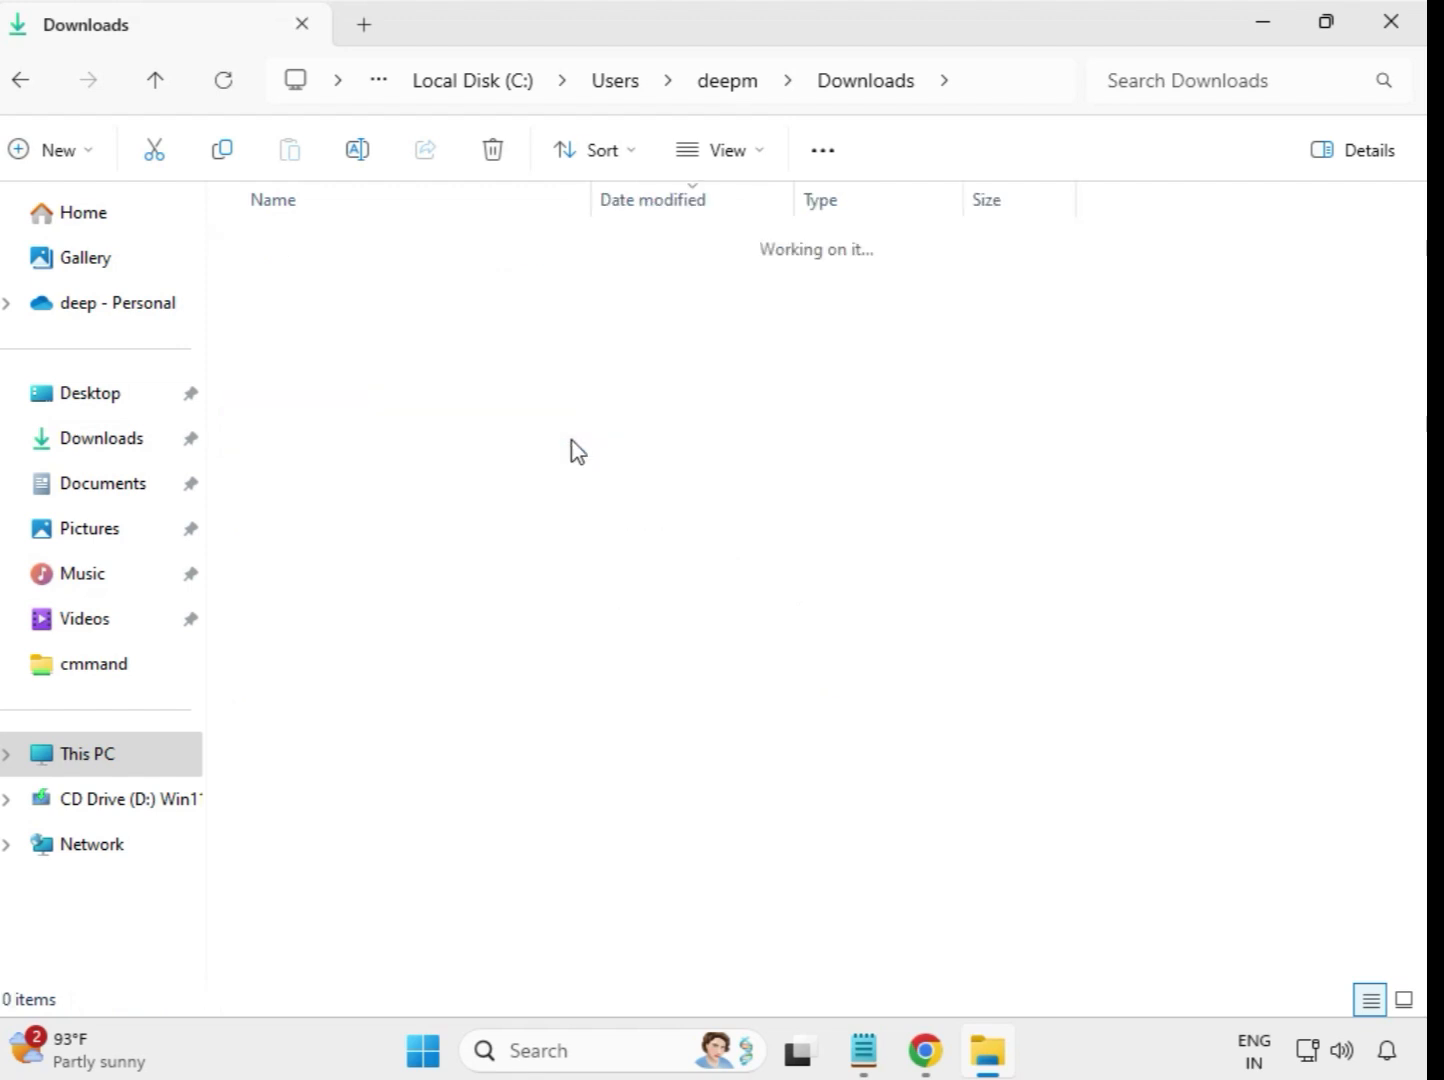
left_click(445, 292)
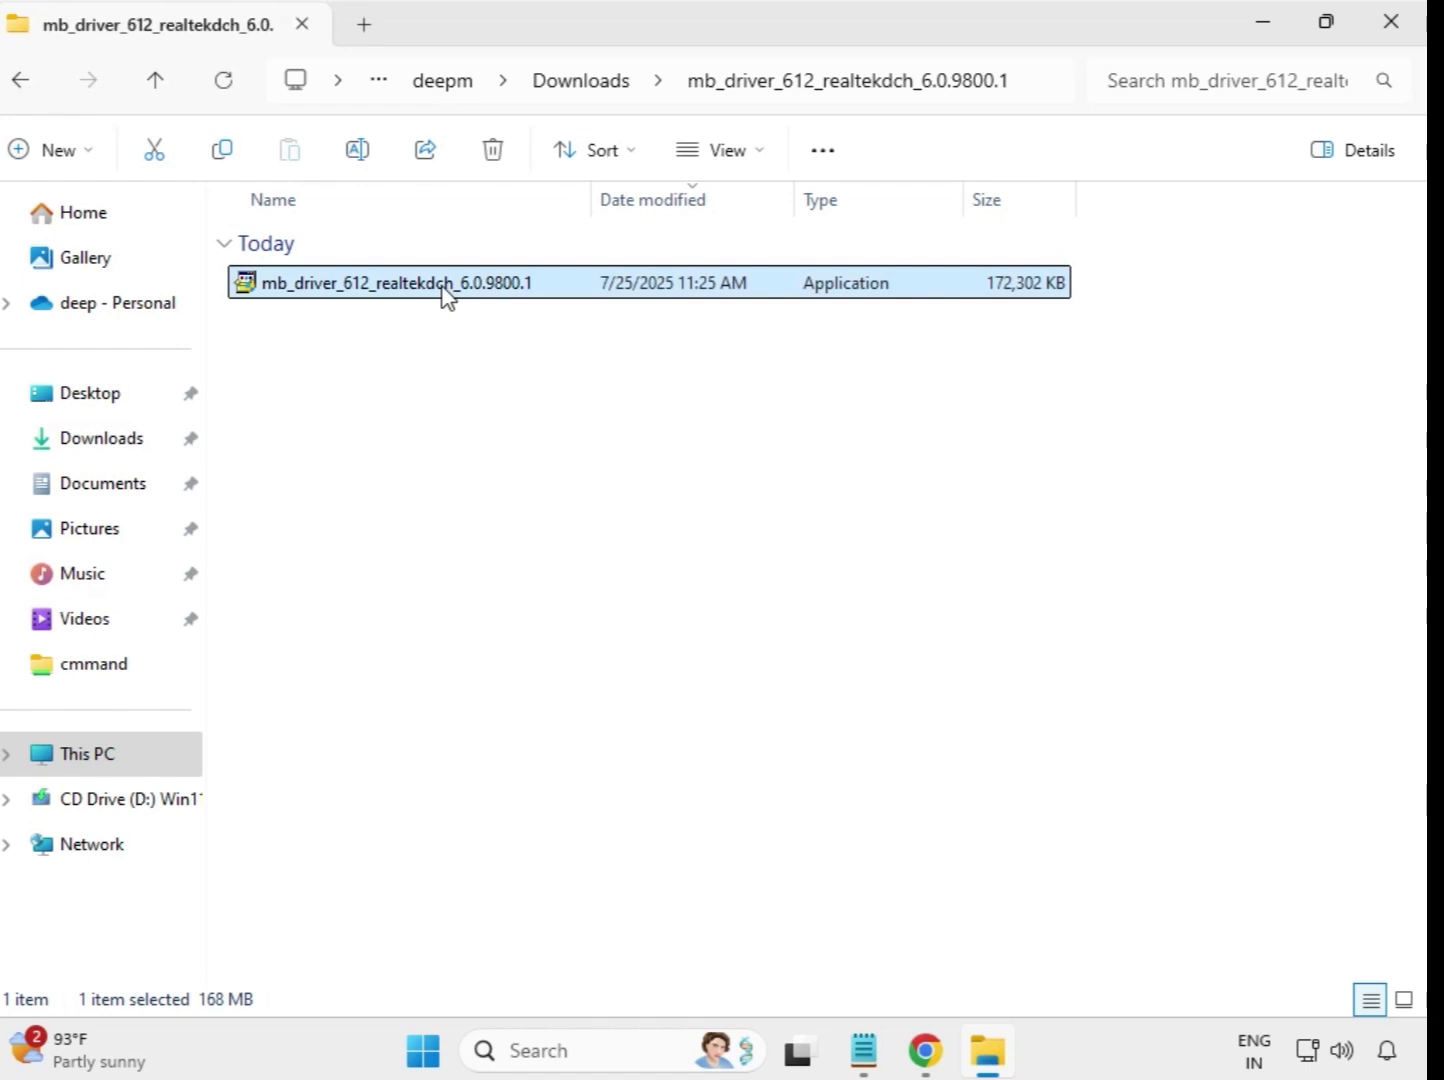
right_click(450, 294)
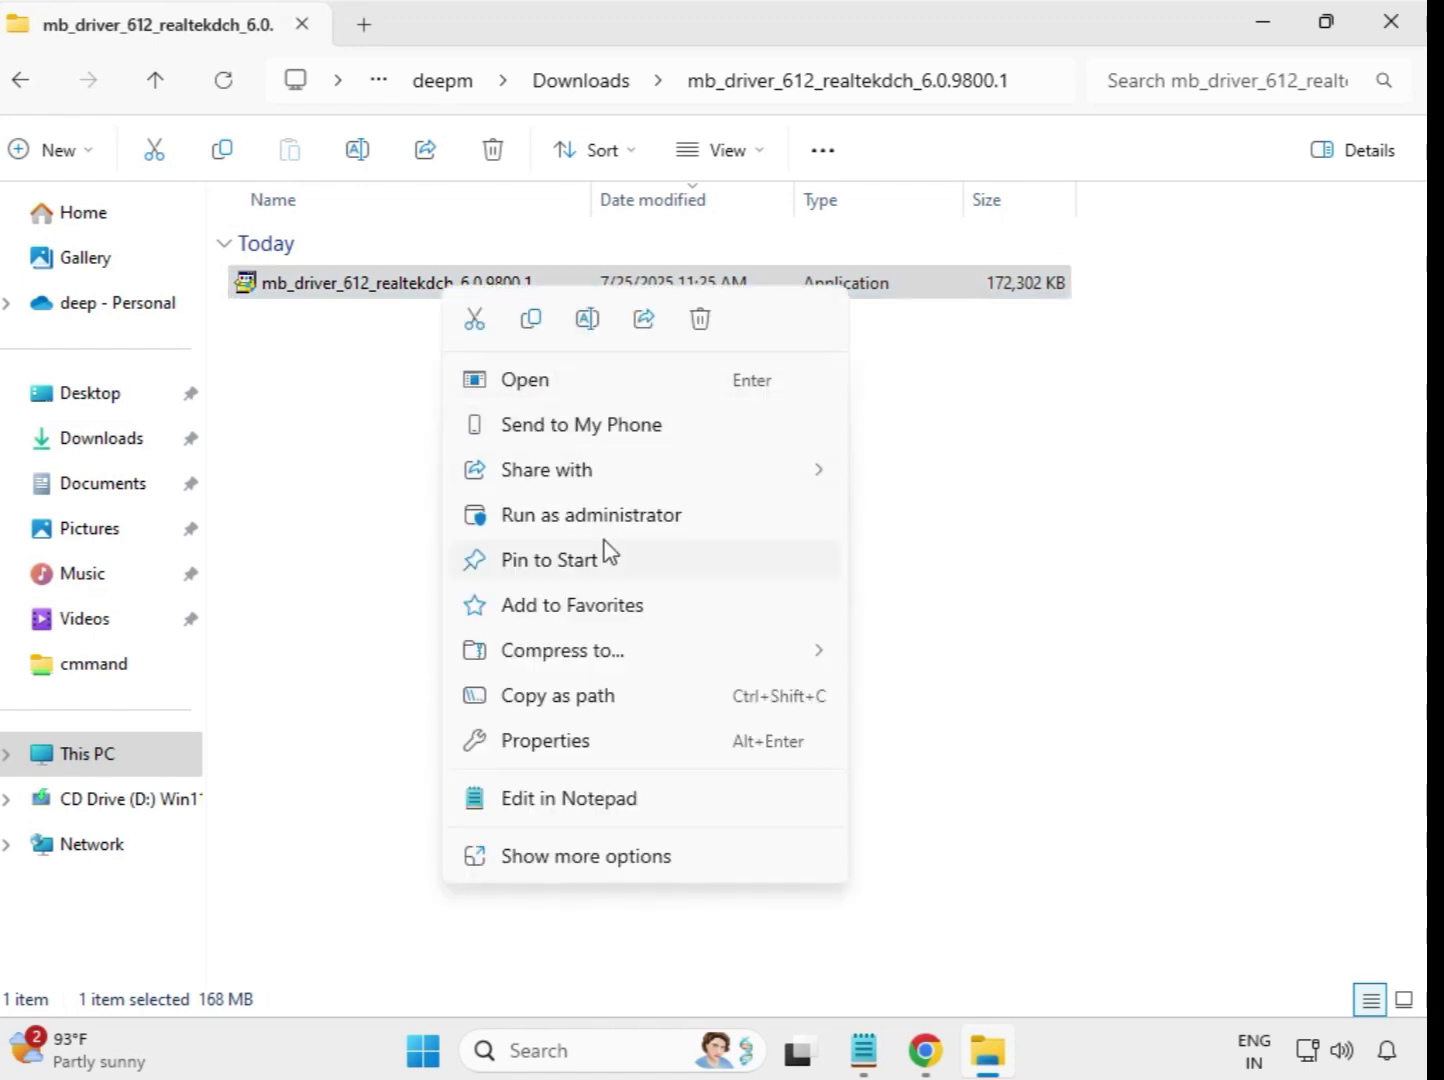
left_click(625, 517)
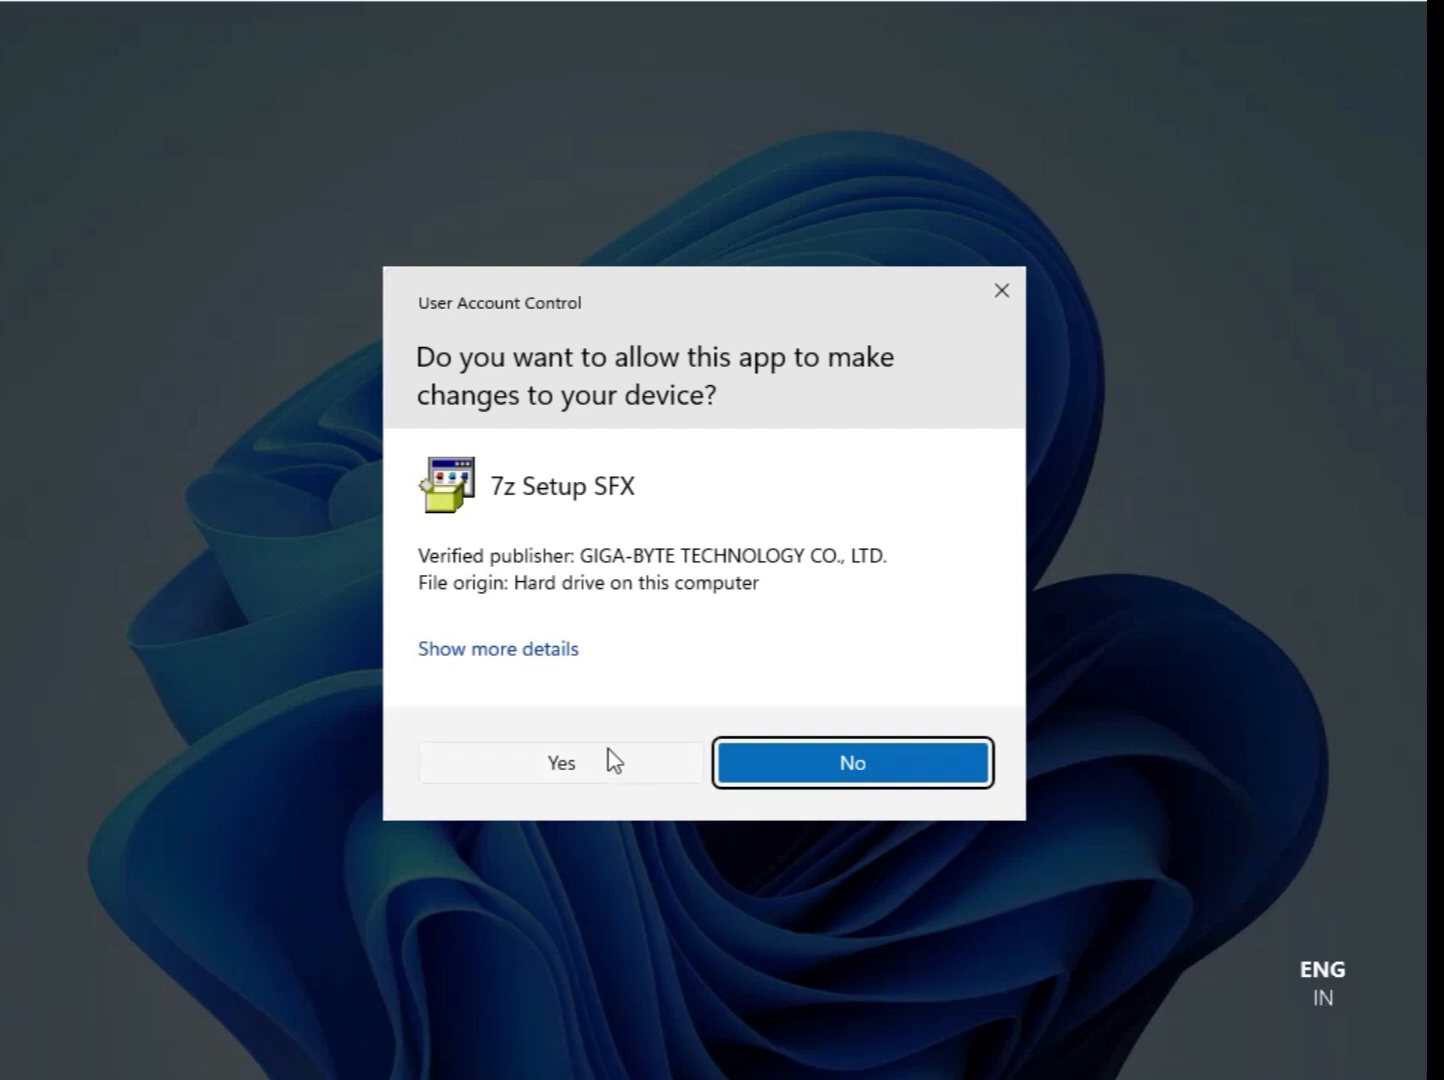
left_click(587, 757)
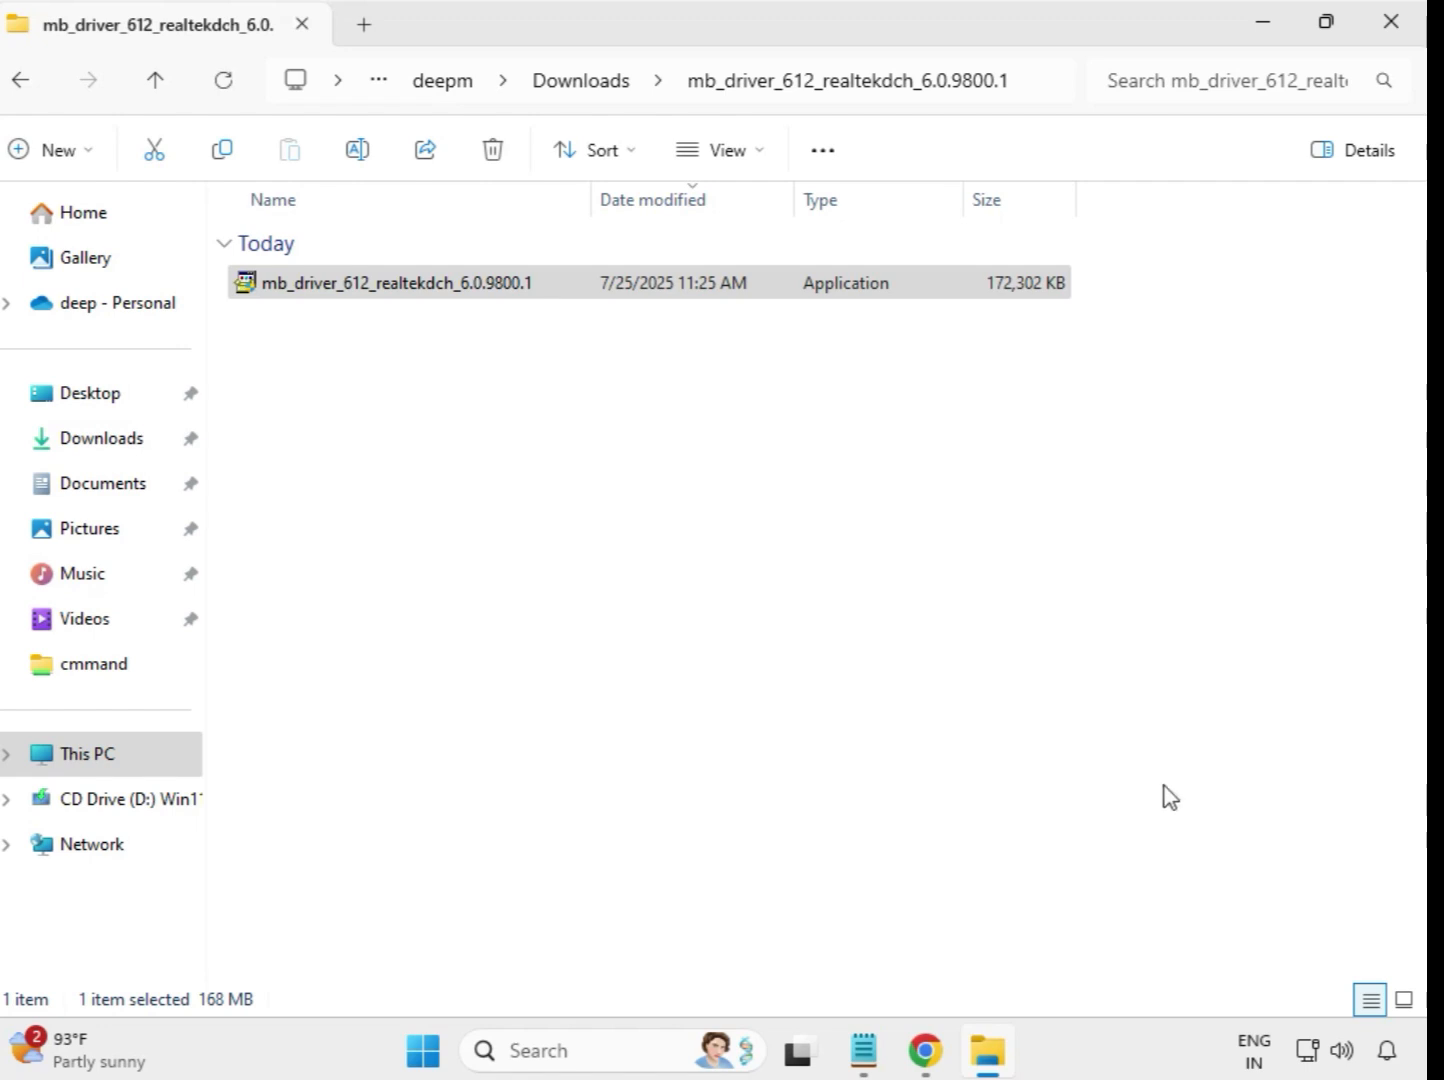
Return to Downloads, run the installer in the mb_driver_630_dchsetup_22.200.0.6 folder as administrator and allow it to make changes
left_click(587, 93)
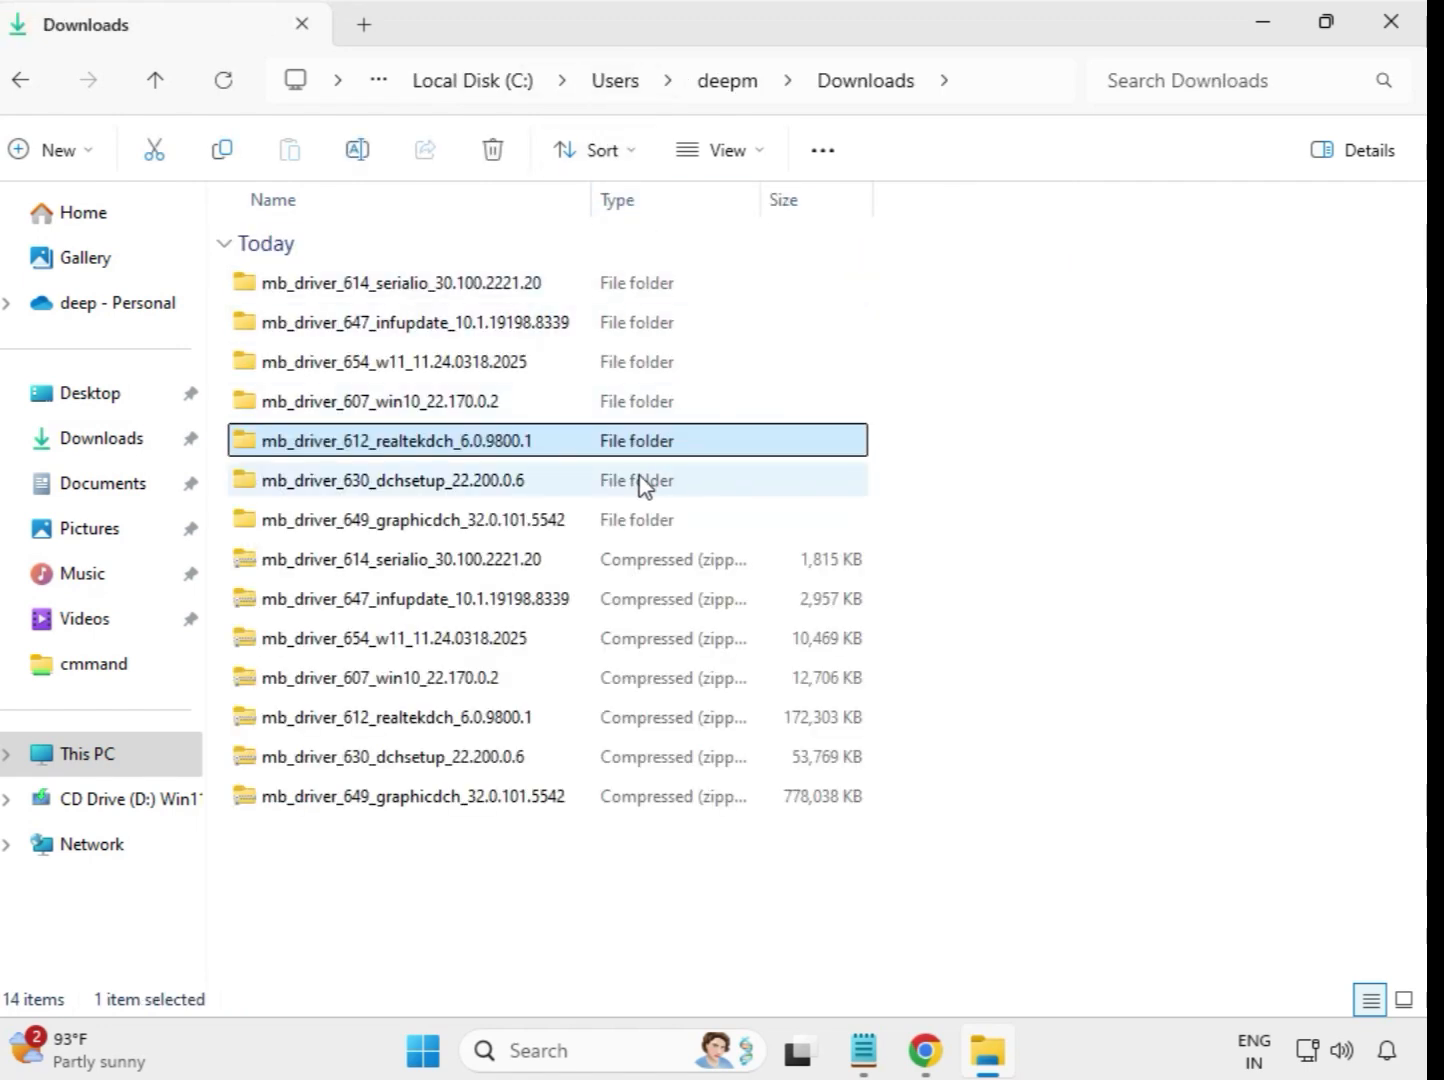
left_click(476, 492)
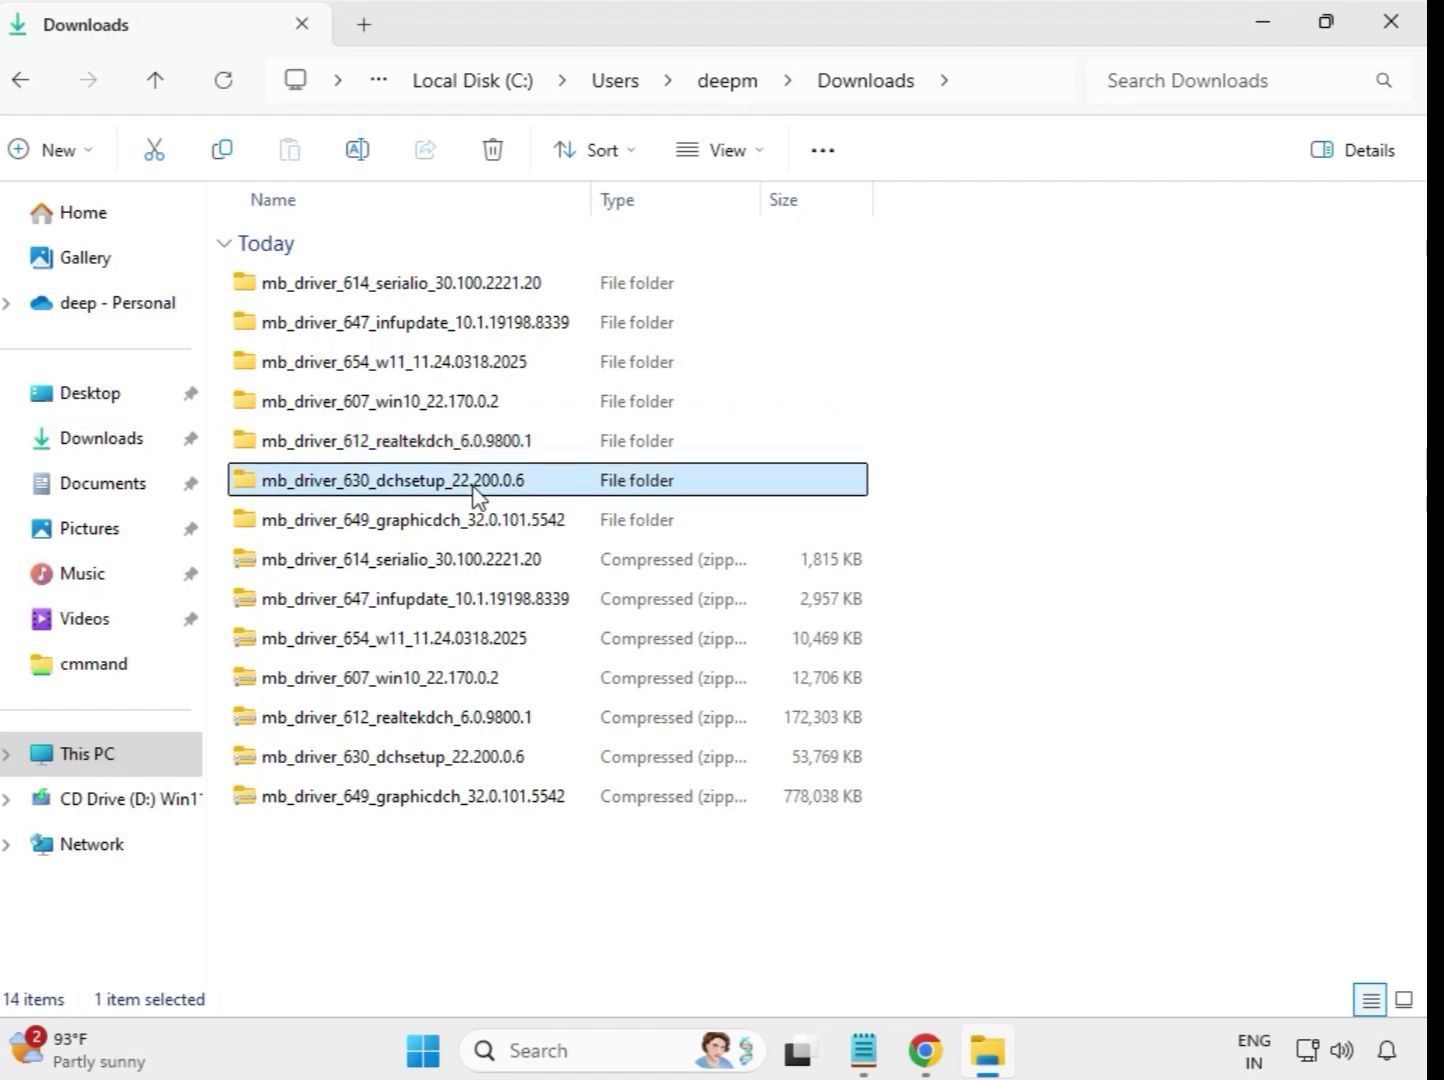
left_click(484, 528)
left_click(483, 490)
double_click(463, 488)
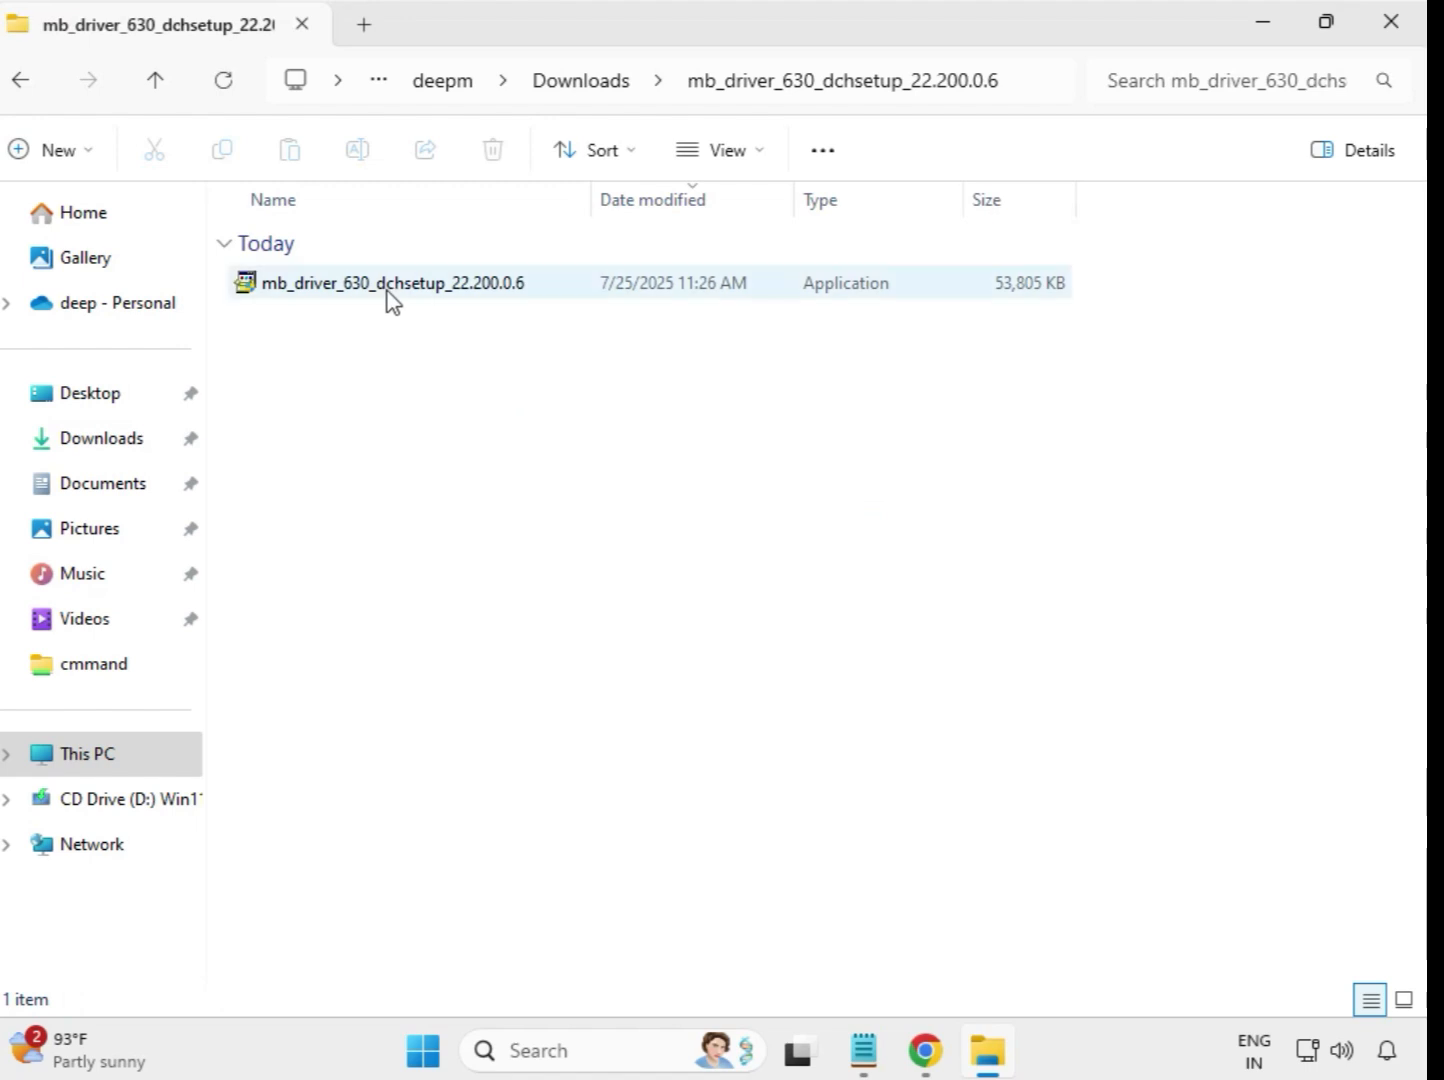
left_click(389, 298)
right_click(389, 298)
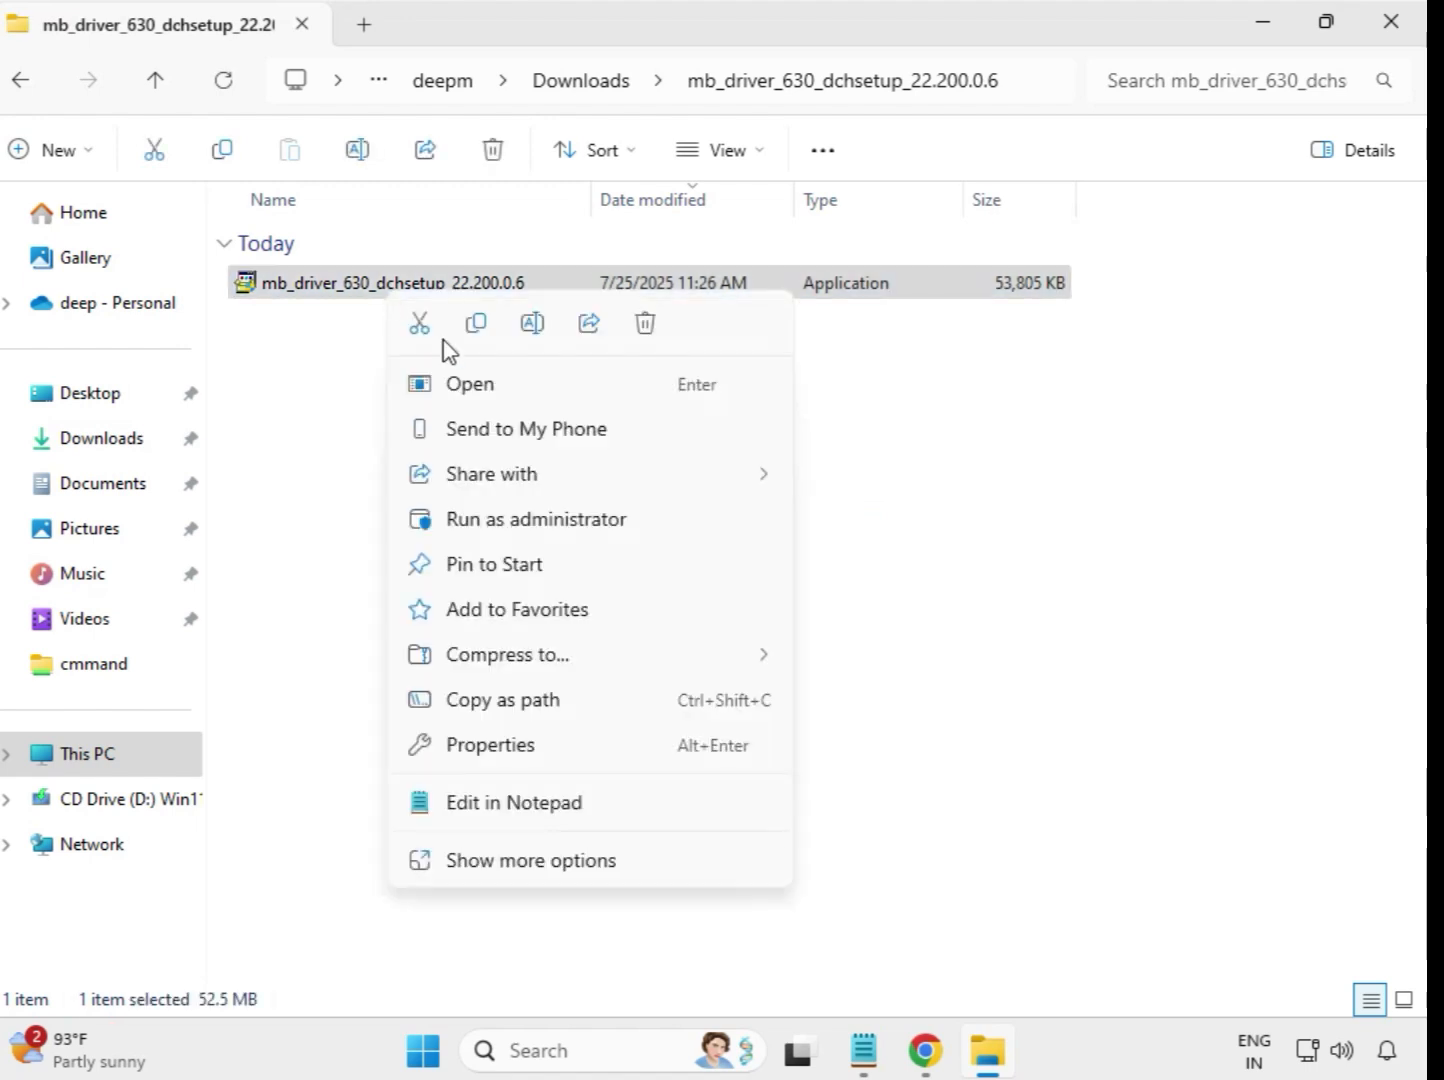
left_click(548, 519)
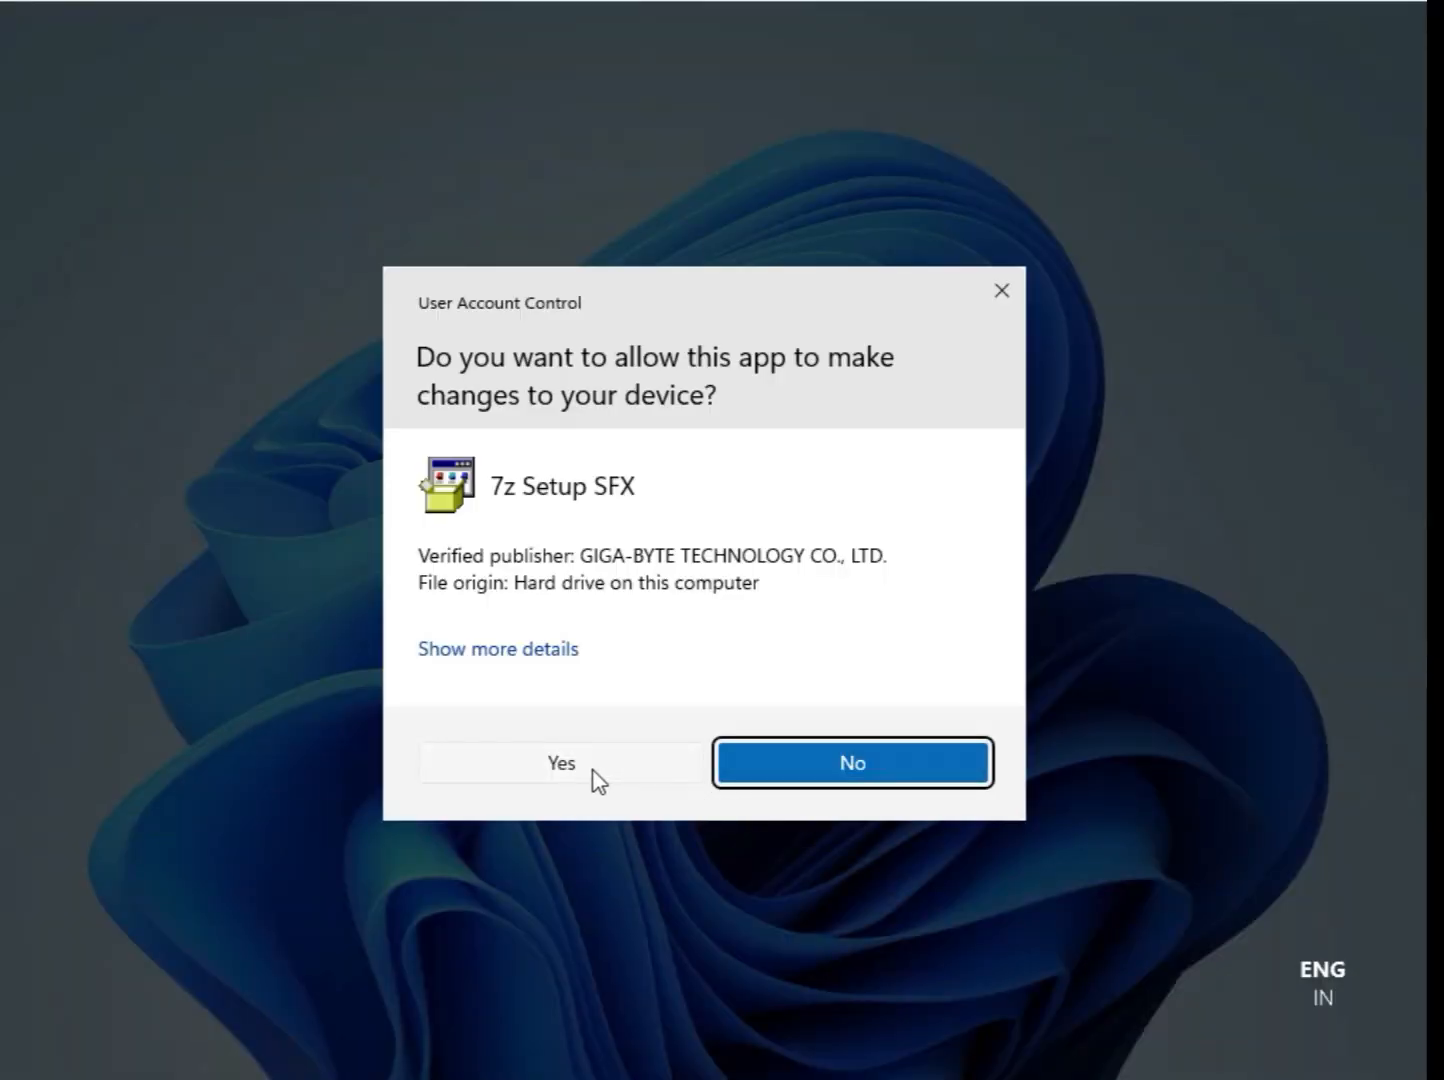
left_click(593, 770)
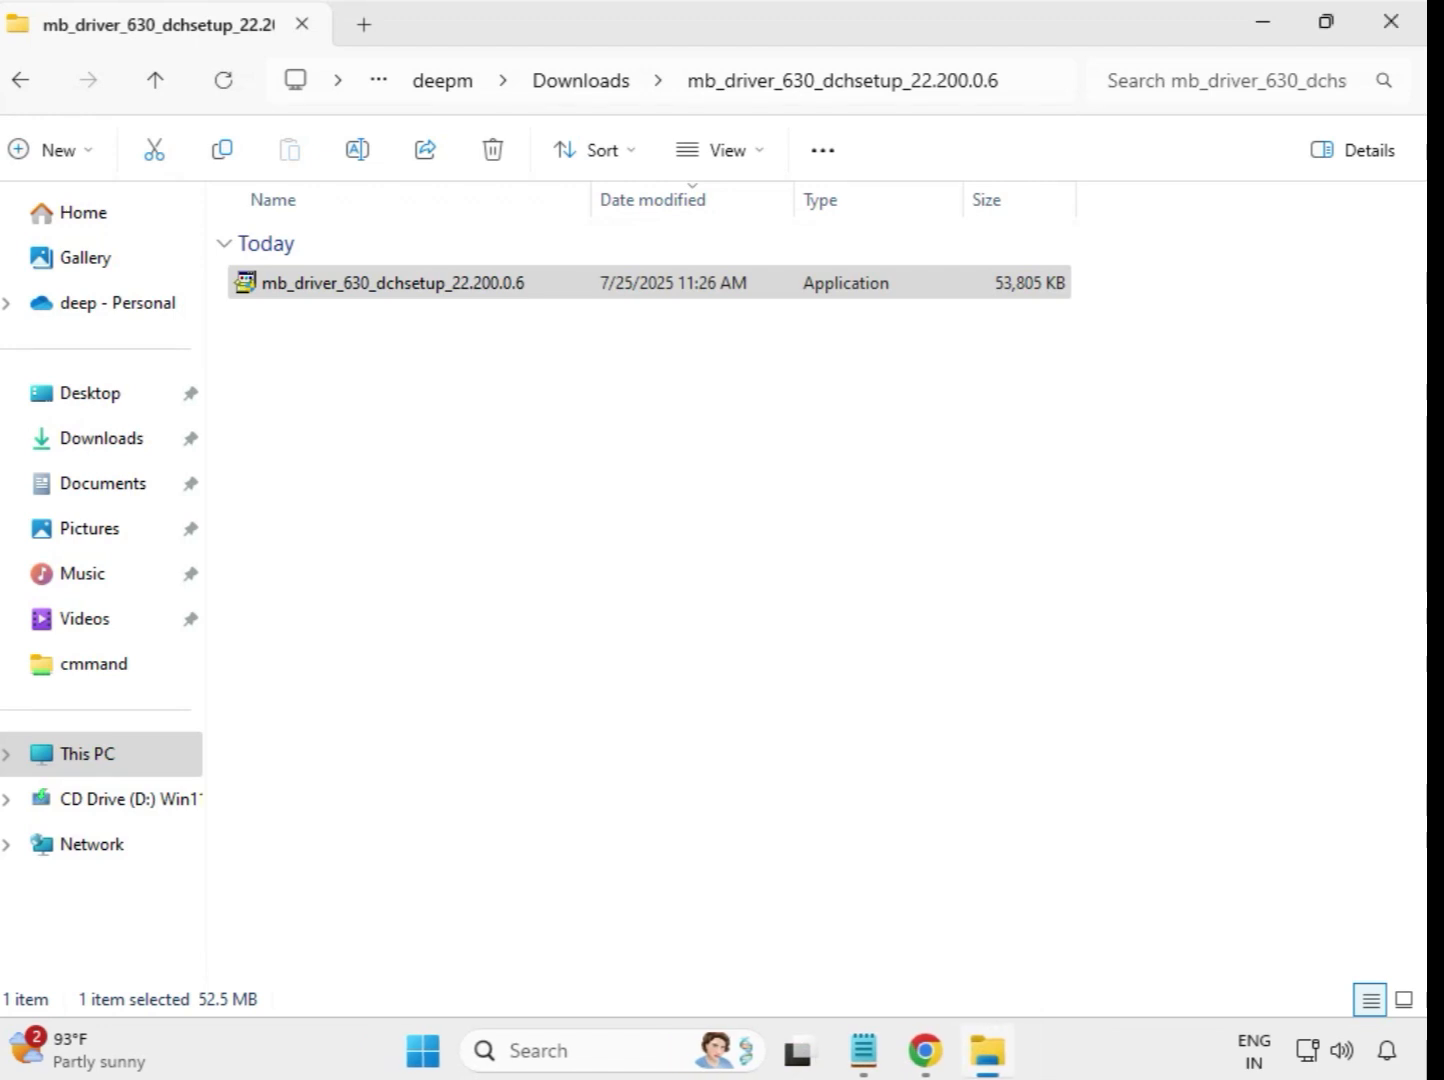
Return to Downloads, run the installer in the mb_driver_649_graphicdch_32.0.101.5542 folder as administrator and allow it to make changes
left_click(578, 84)
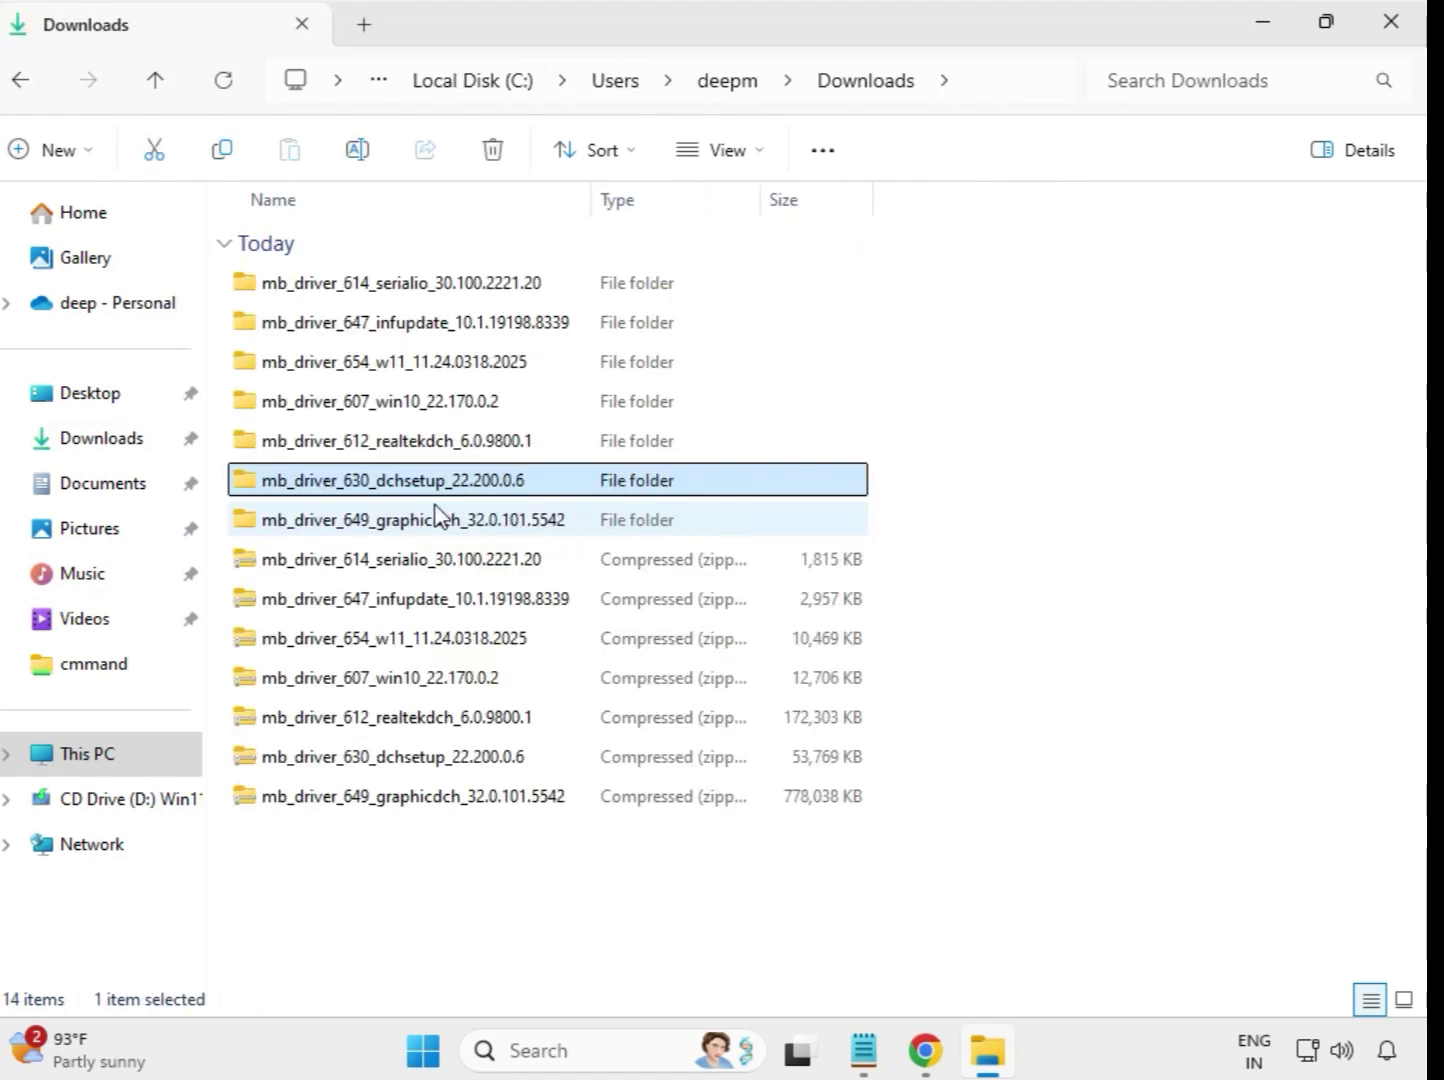
left_click(440, 520)
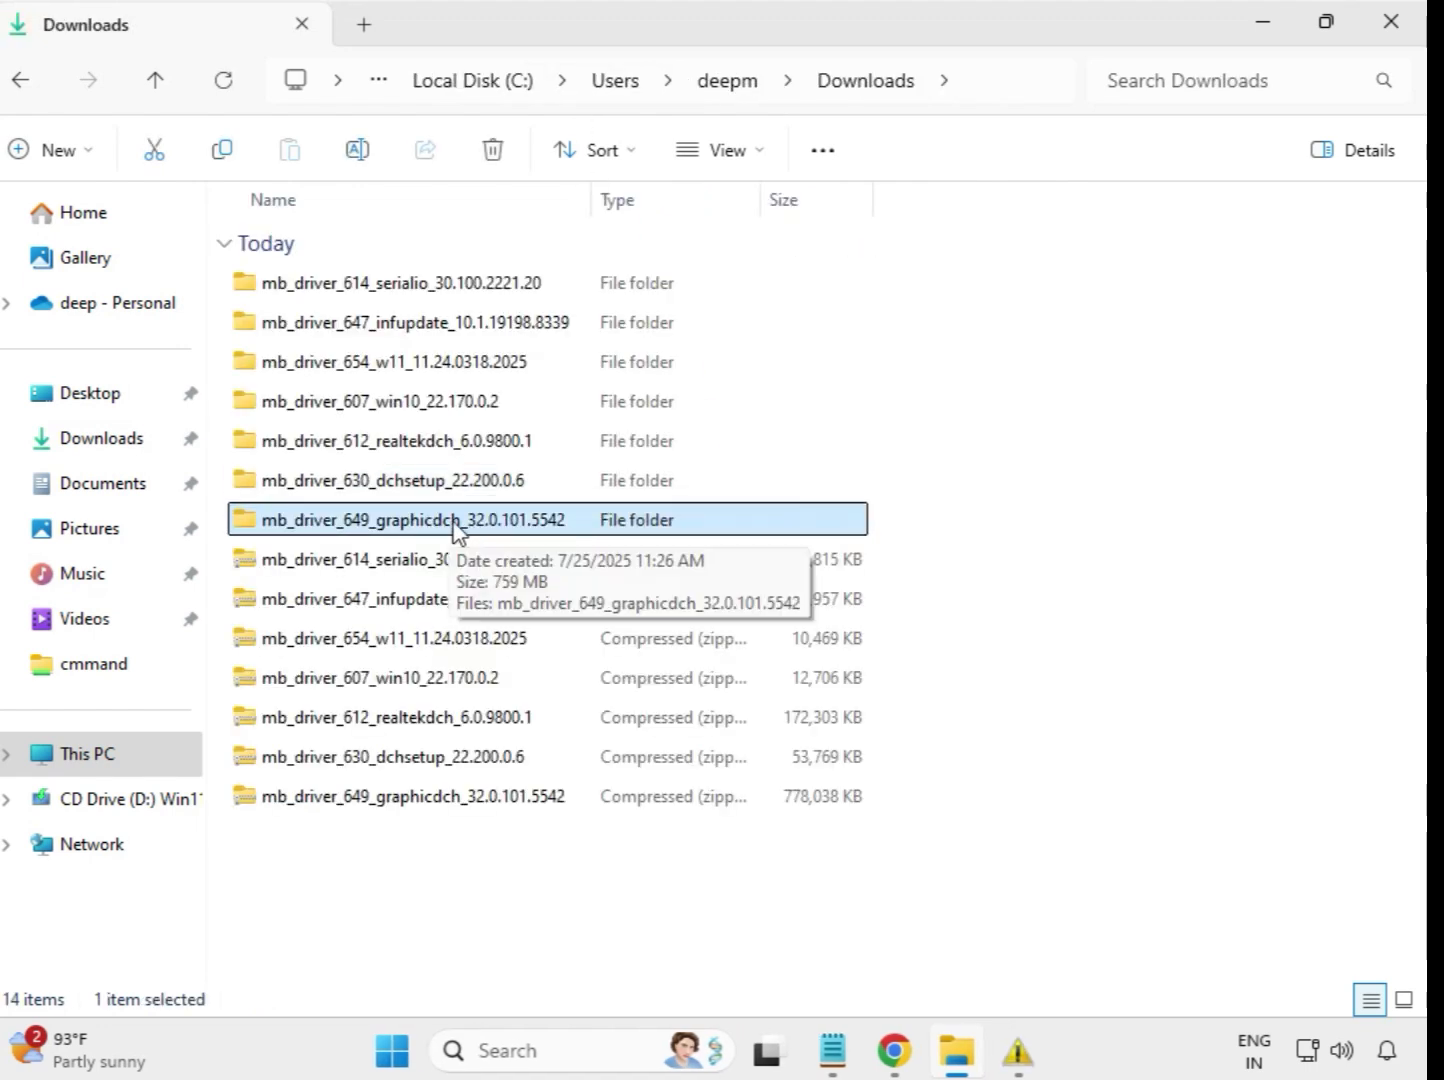
double_click(453, 522)
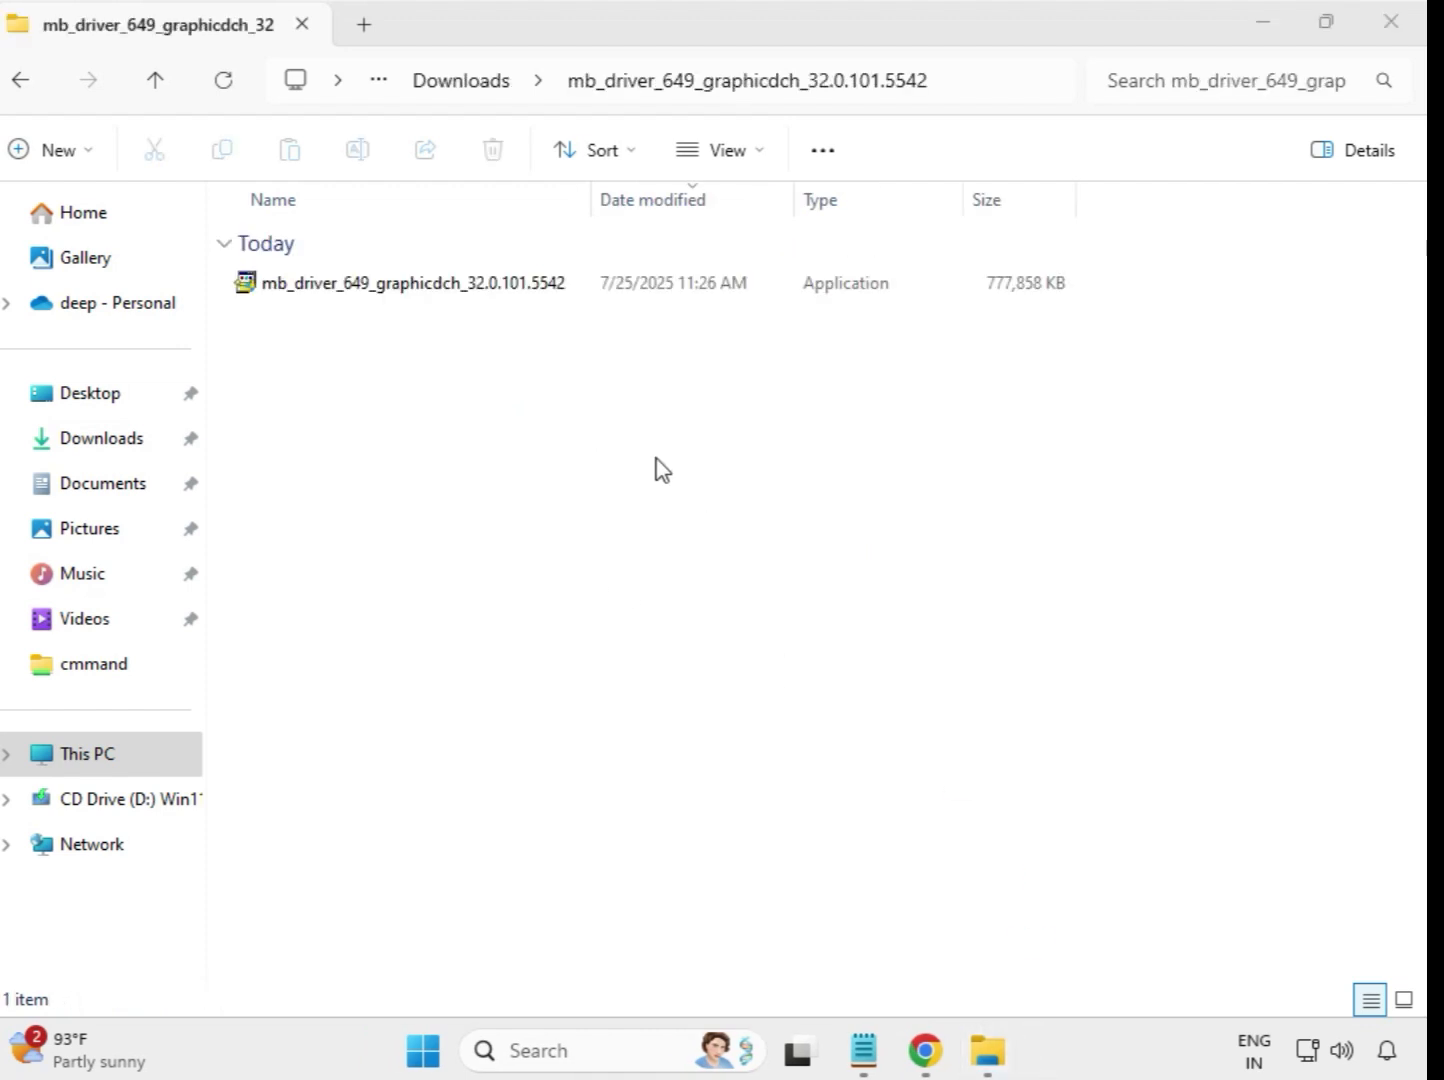
left_click(467, 286)
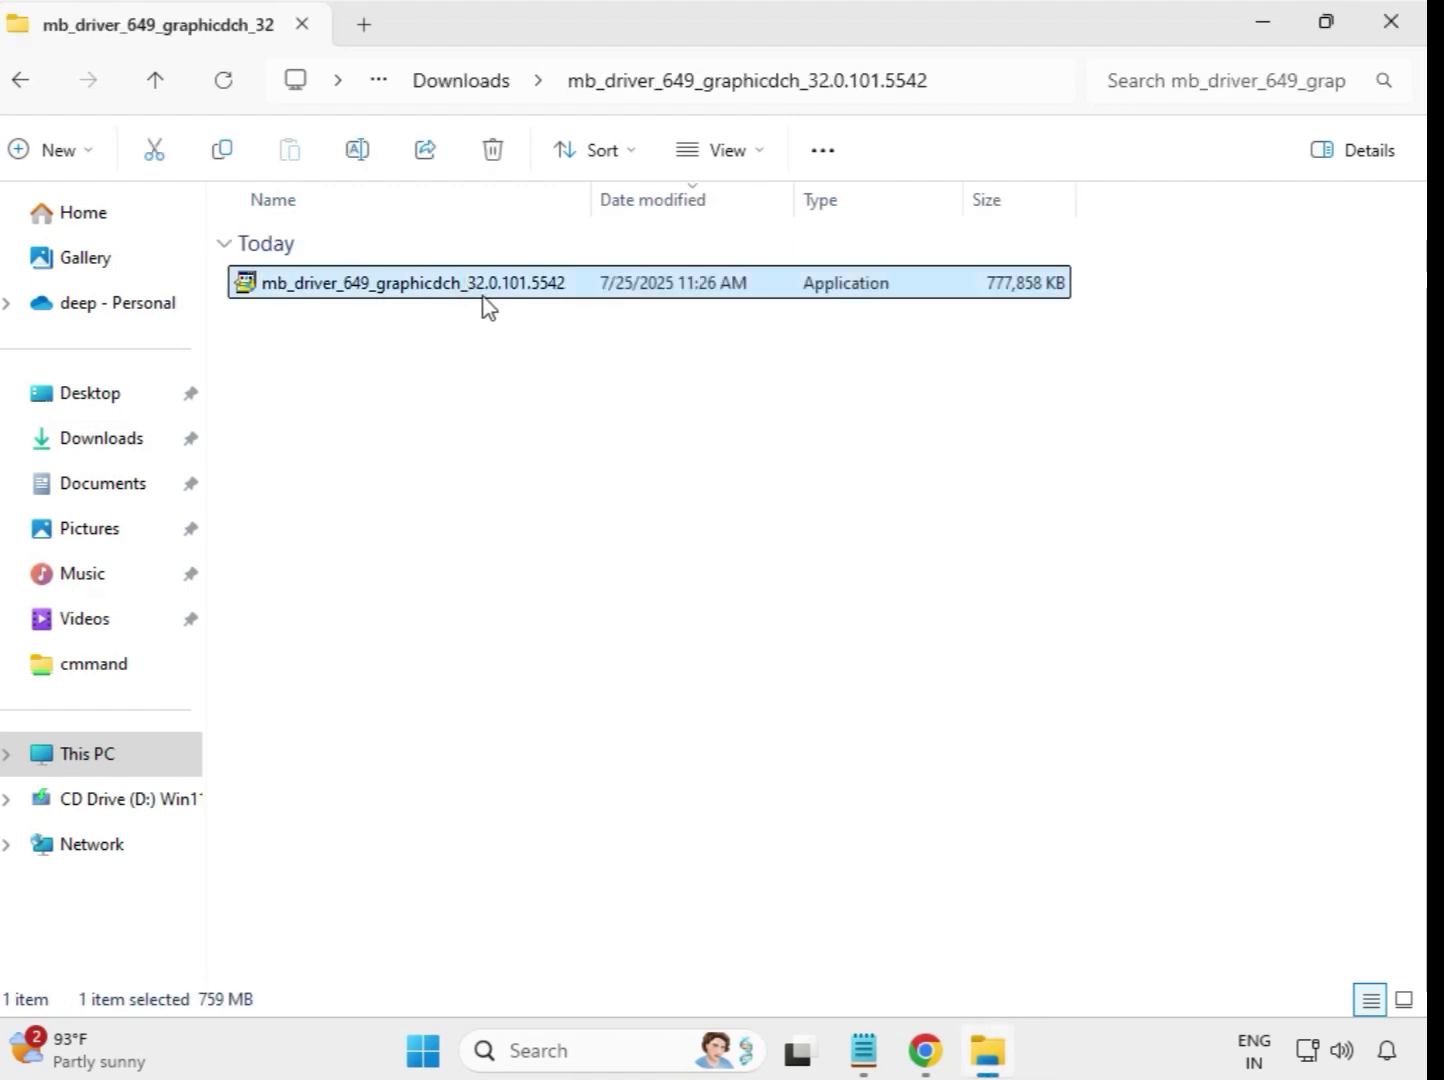
right_click(480, 299)
left_click(608, 512)
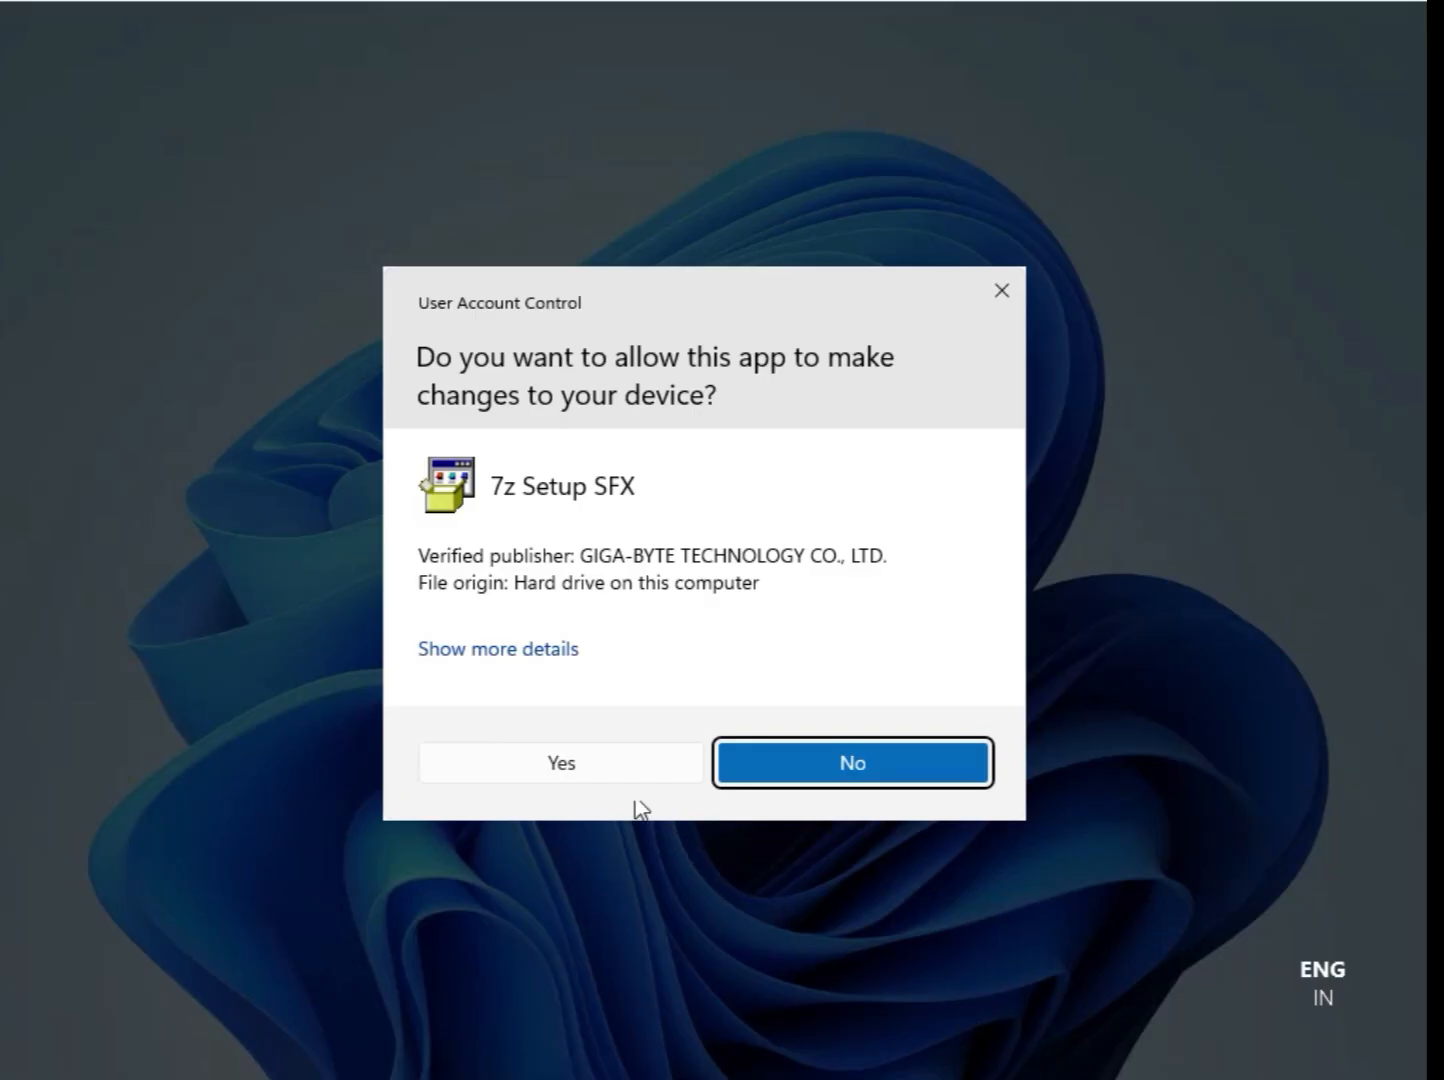
left_click(570, 765)
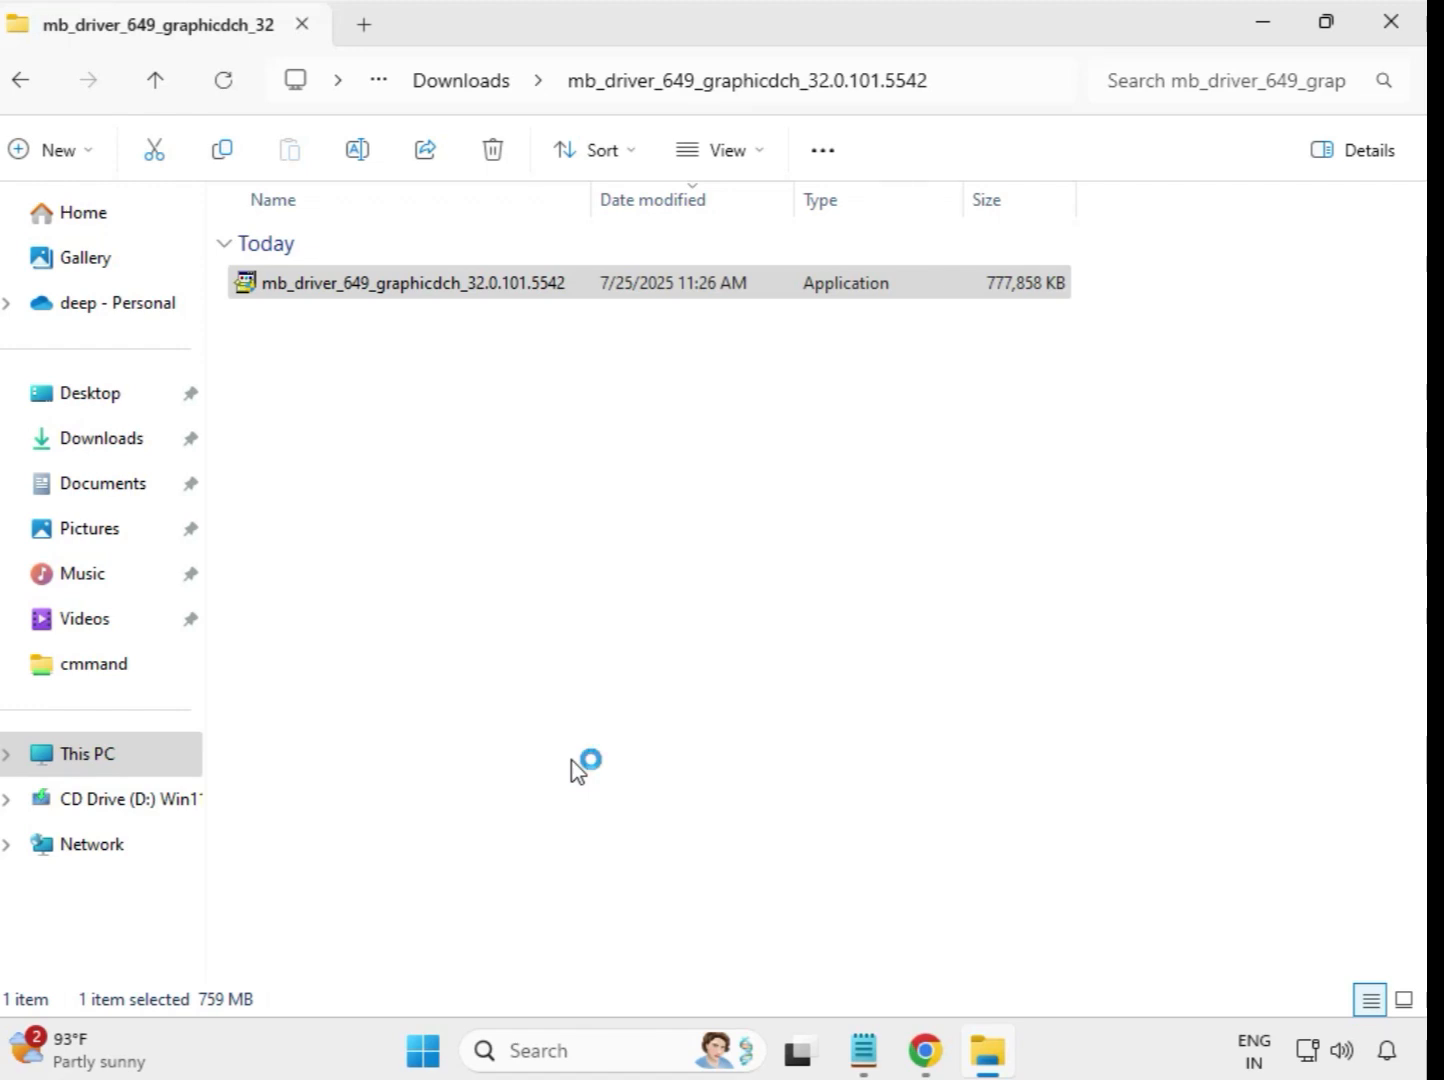